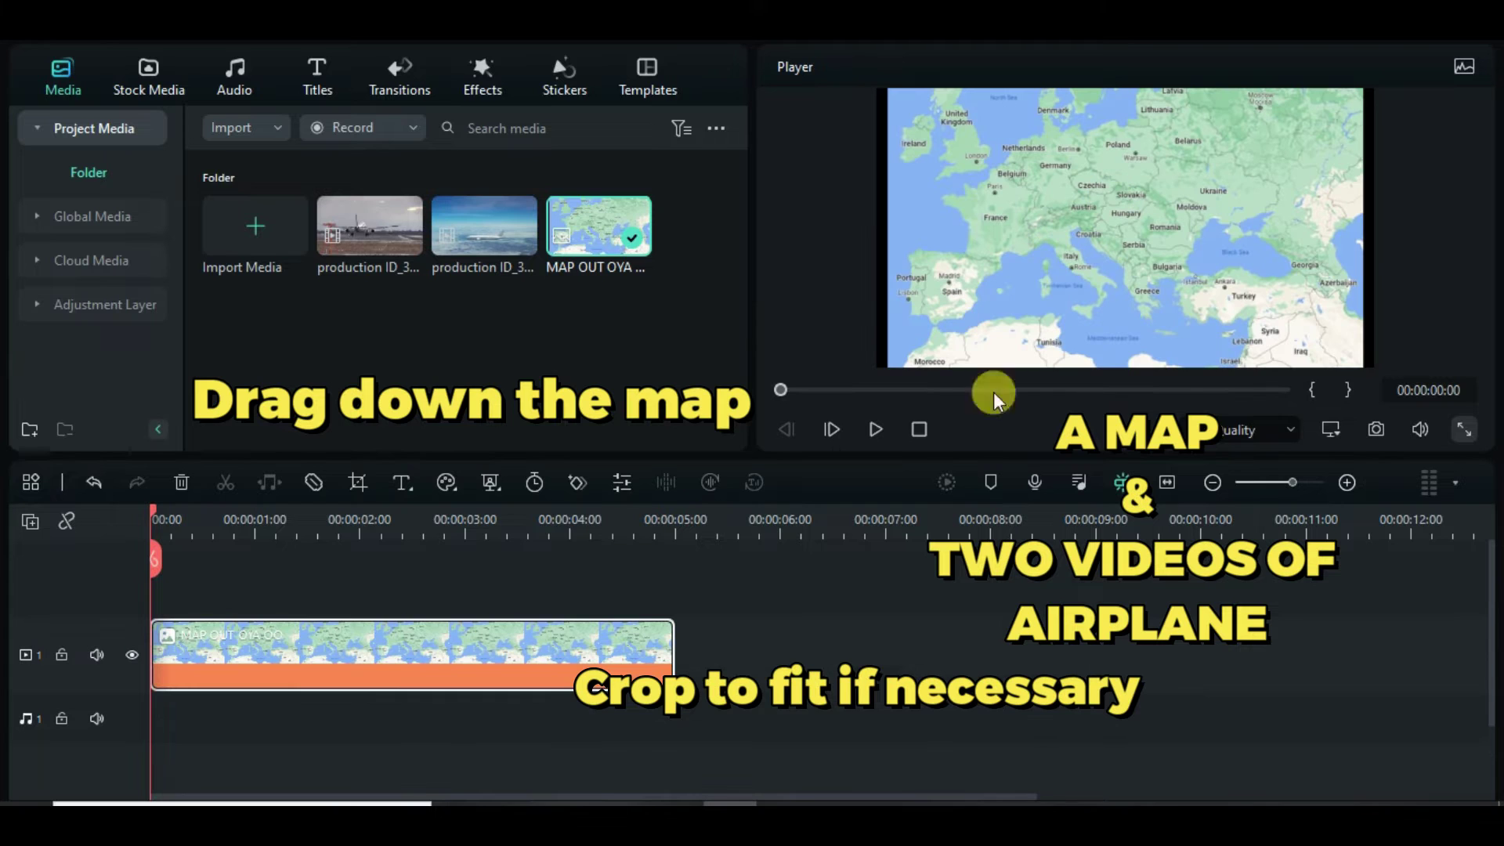
# Crop the map clip to fit the frame and extend its duration to 10 seconds
pyautogui.rightClick(425, 638)
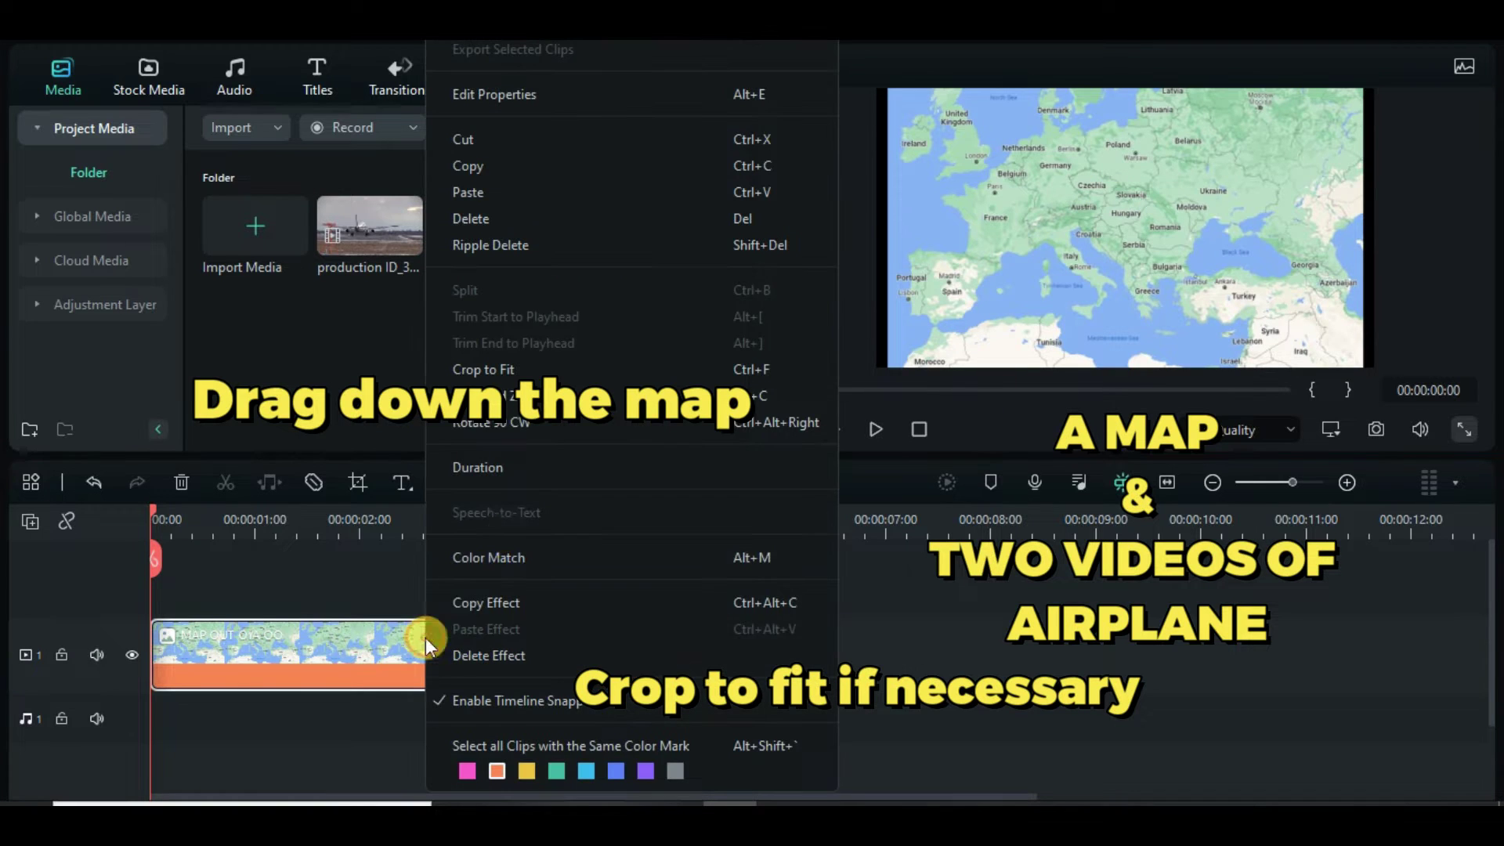
pyautogui.click(506, 366)
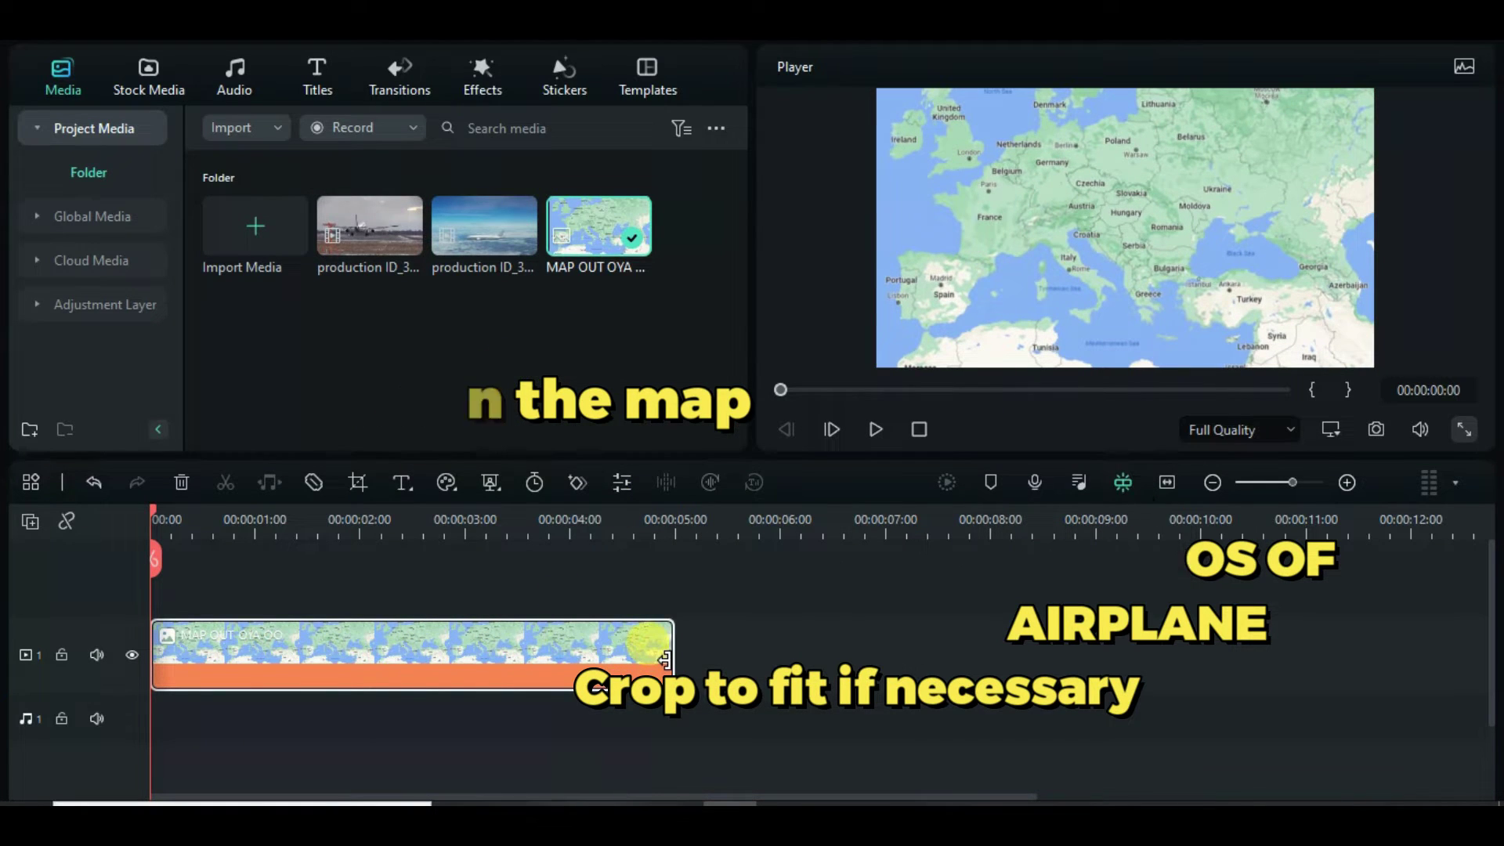
pyautogui.moveTo(674, 642); pyautogui.dragTo(1199, 652)
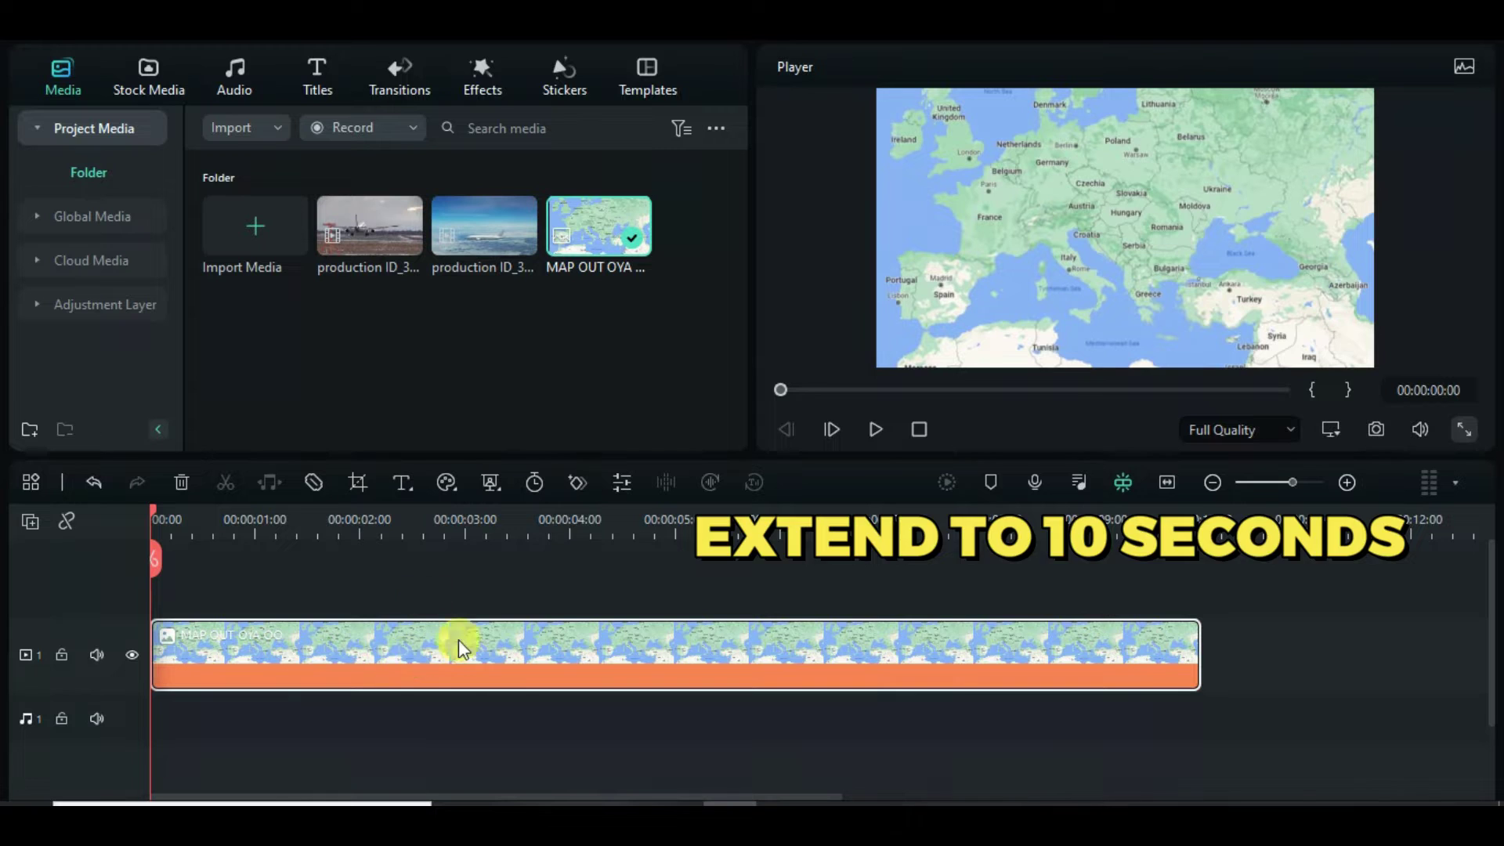
# Add a Default Title on the track above the map and extend it to 10 seconds
pyautogui.click(317, 71)
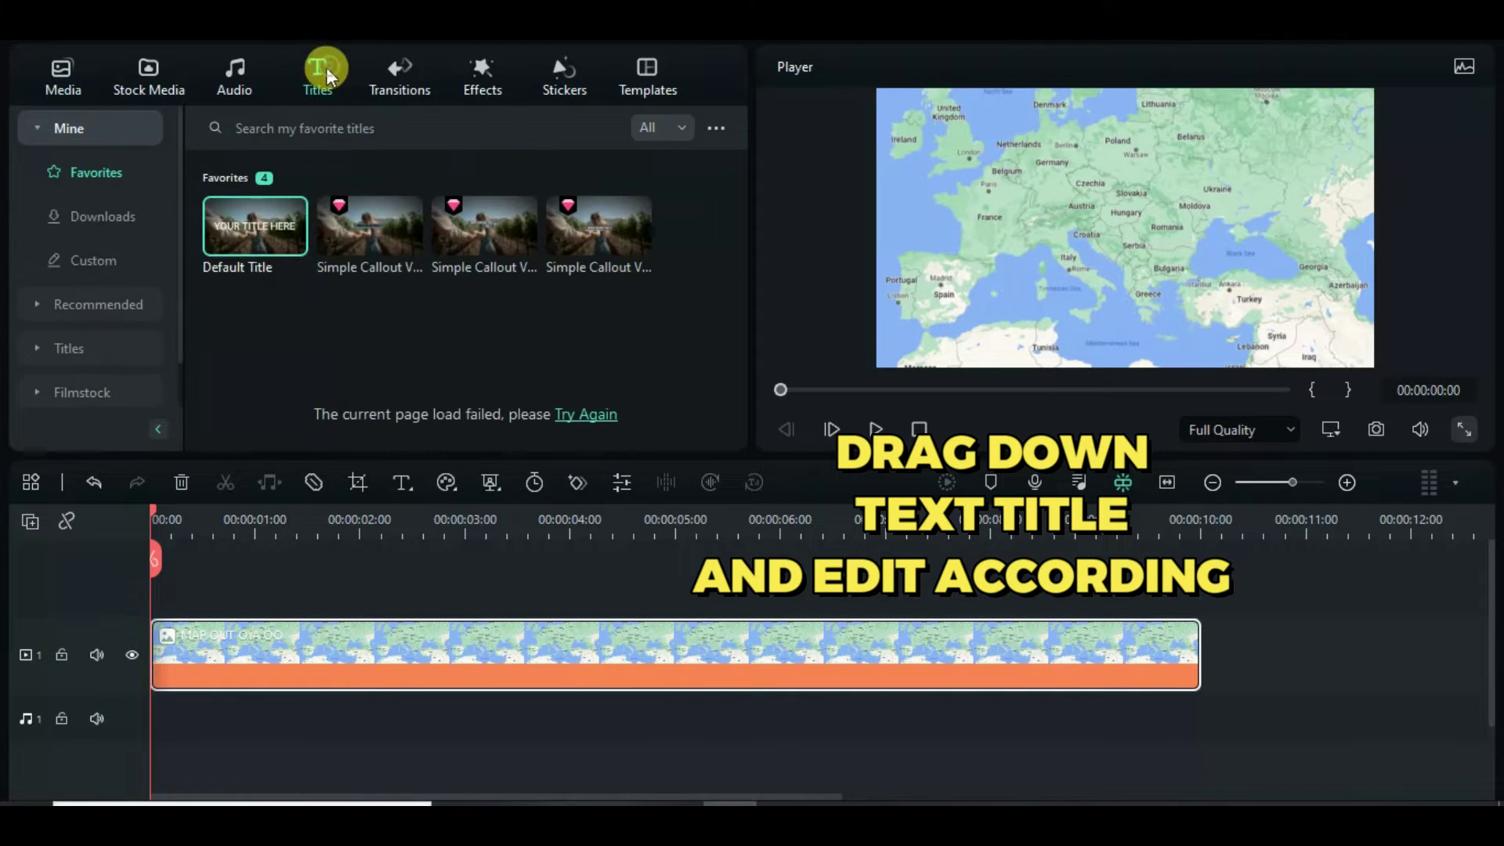
pyautogui.moveTo(235, 238); pyautogui.dragTo(196, 635)
pyautogui.moveTo(670, 641); pyautogui.dragTo(1198, 660)
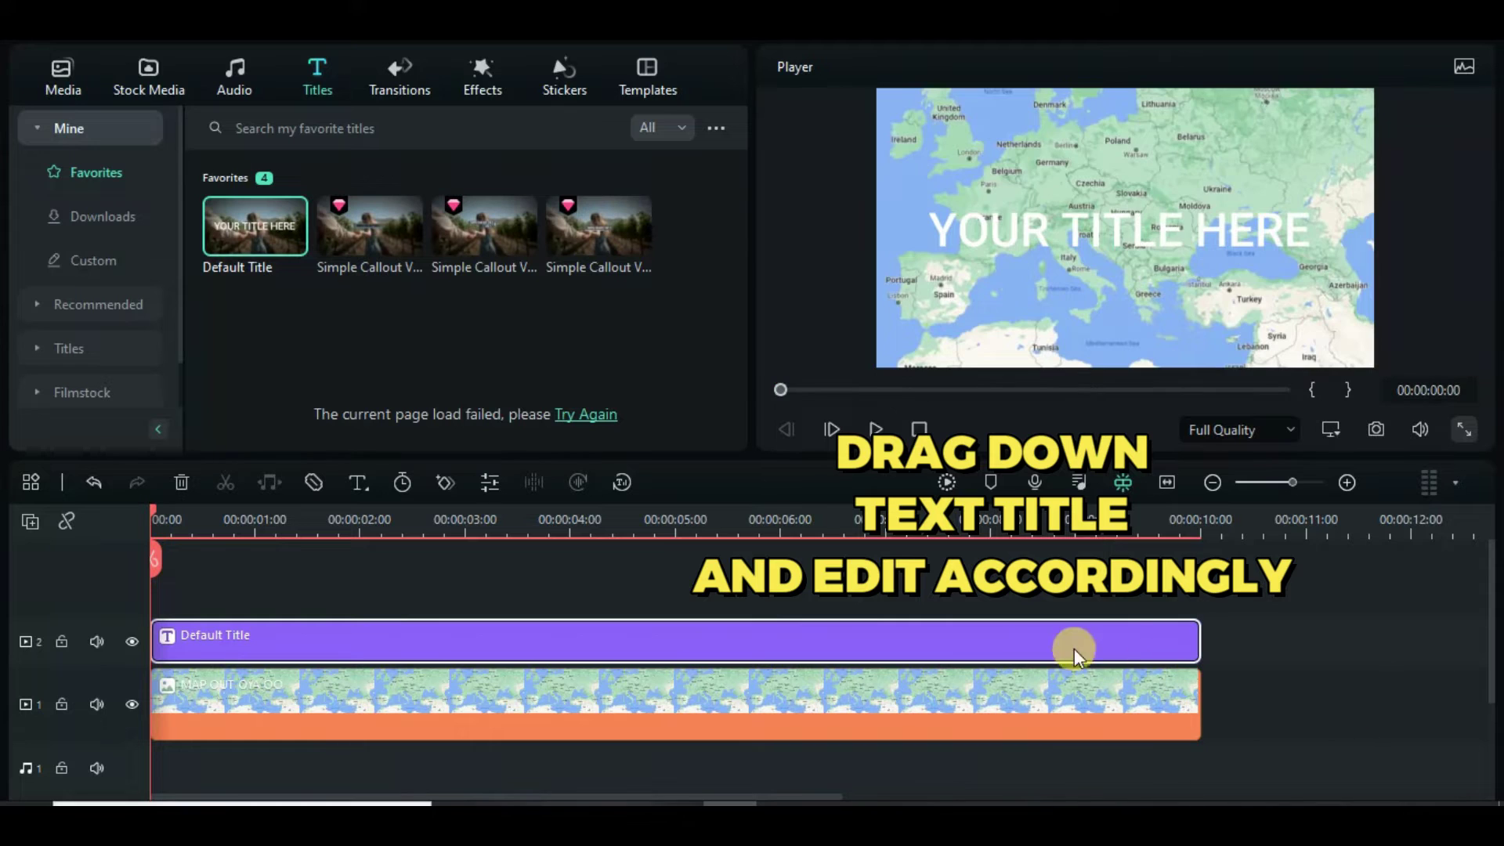
# Open the title in the advanced text editor and delete its placeholder text
pyautogui.click(349, 645)
pyautogui.doubleClick(360, 641)
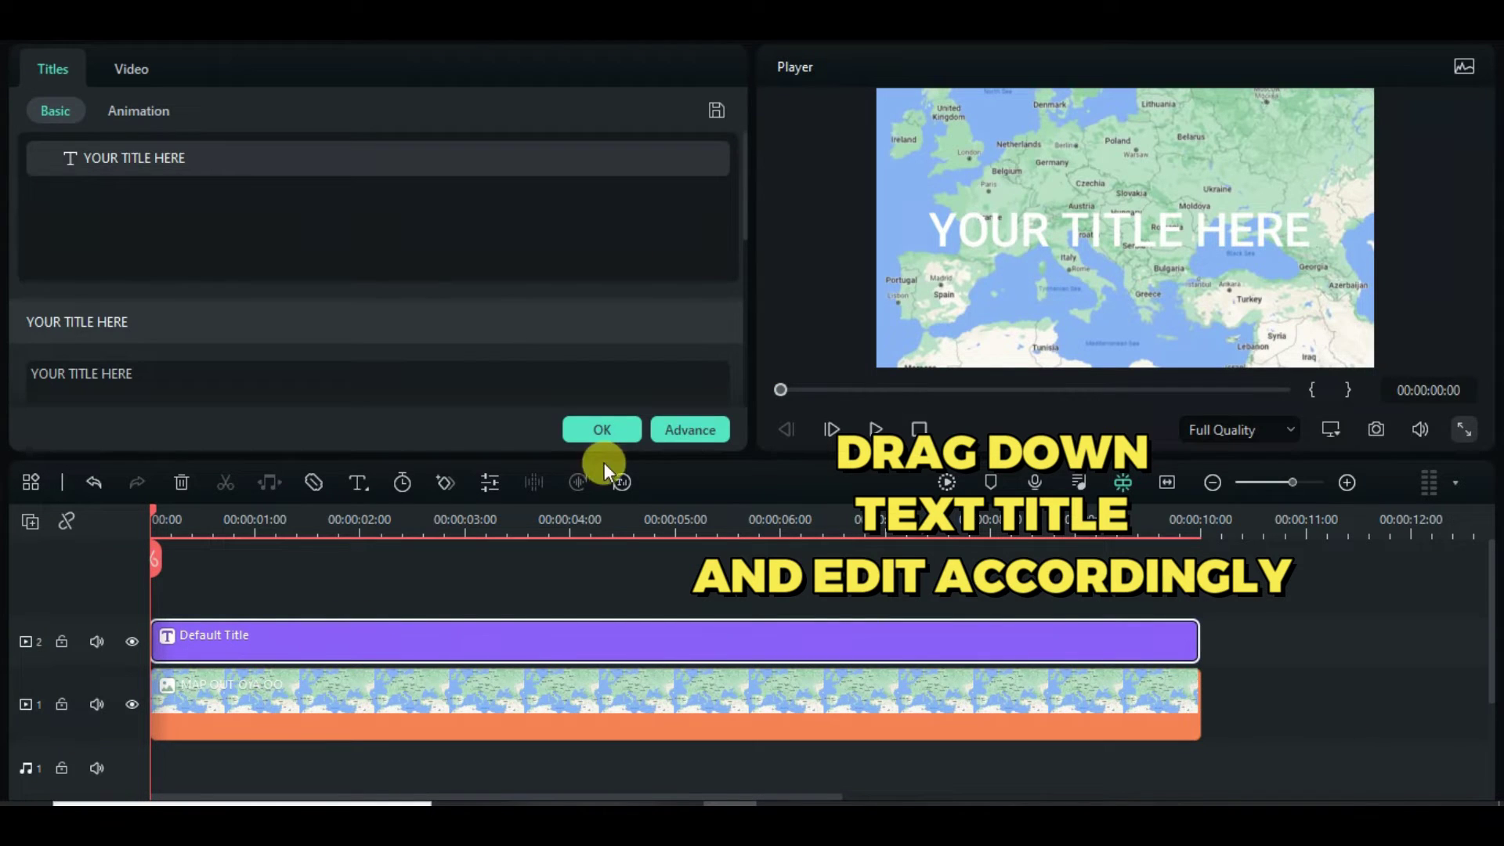
pyautogui.click(669, 432)
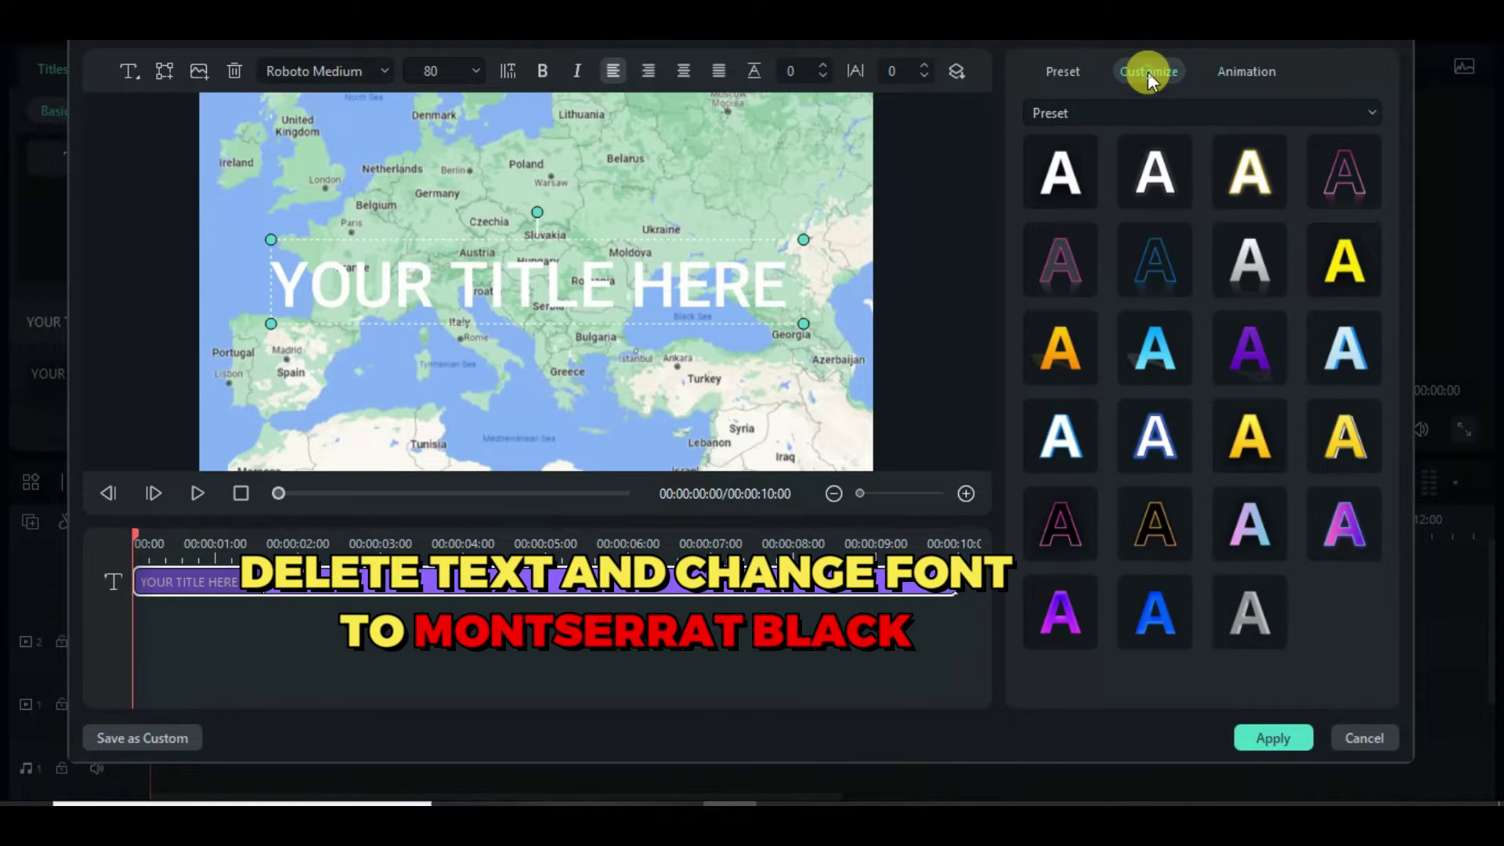
pyautogui.click(1148, 71)
pyautogui.click(1125, 161)
pyautogui.press('BackSpace')
pyautogui.press('BackSpace')
pyautogui.press('BackSpace')
pyautogui.press('BackSpace')
pyautogui.press('BackSpace')
pyautogui.press('BackSpace')
pyautogui.press('BackSpace')
pyautogui.press('BackSpace')
pyautogui.press('BackSpace')
pyautogui.press('BackSpace')
pyautogui.press('BackSpace')
pyautogui.press('BackSpace')
pyautogui.press('BackSpace')
pyautogui.press('BackSpace')
pyautogui.press('BackSpace')
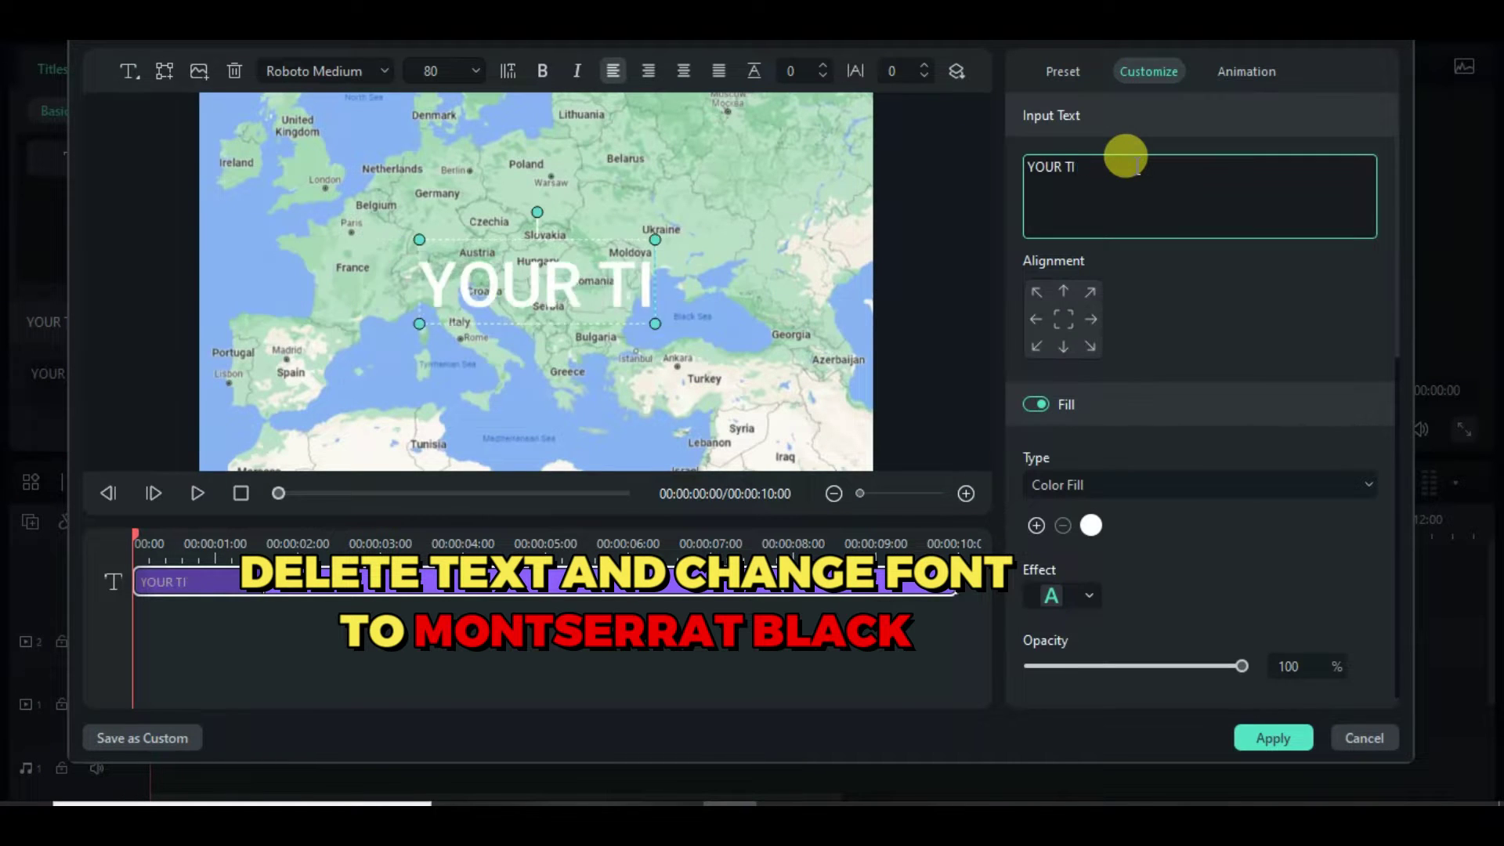
# Set the title's font to Montserrat Black
pyautogui.click(371, 67)
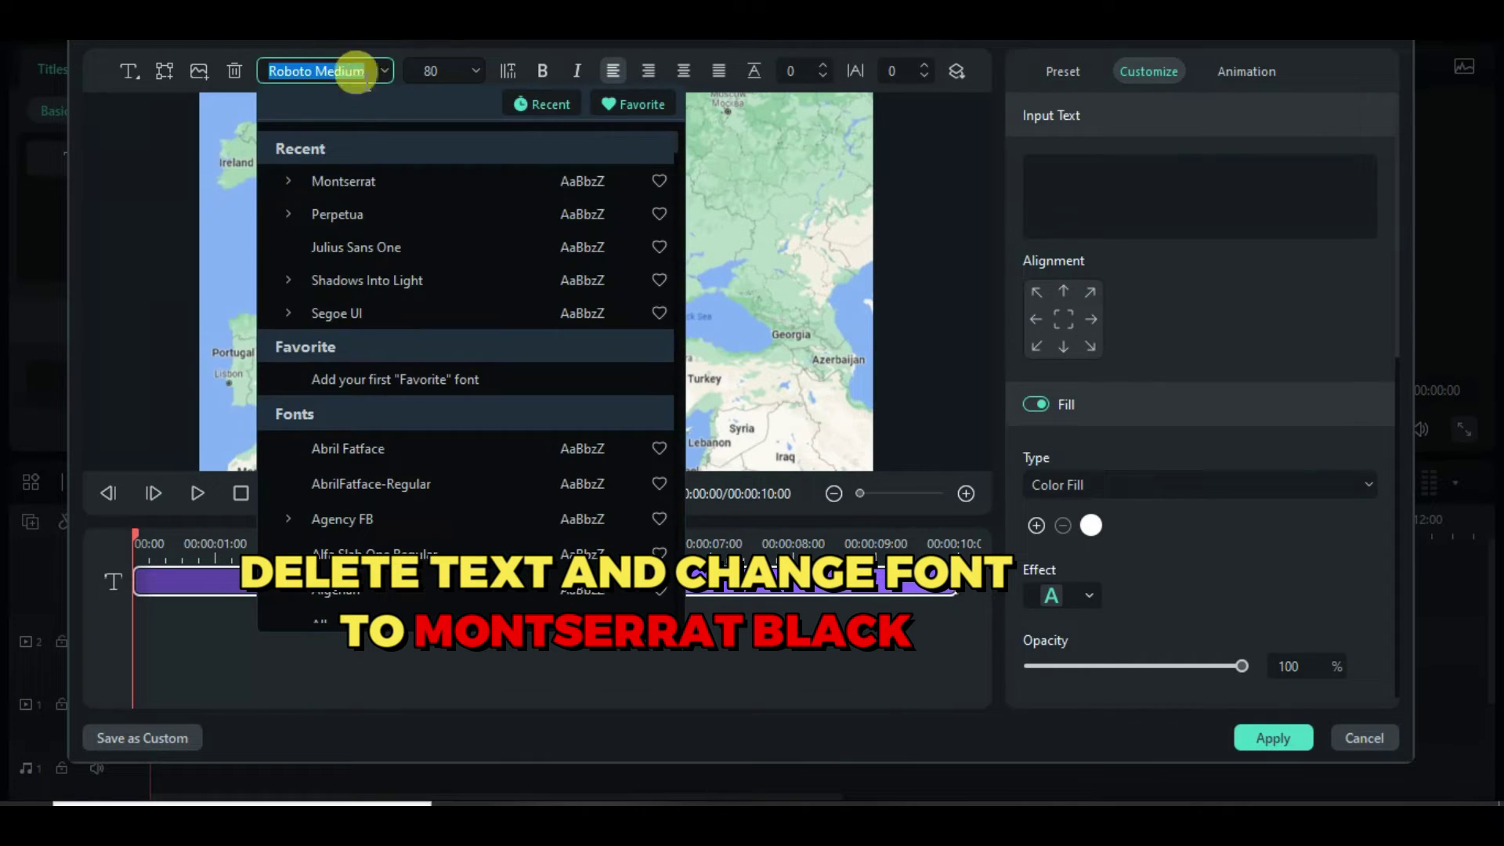
pyautogui.click(291, 180)
pyautogui.click(390, 214)
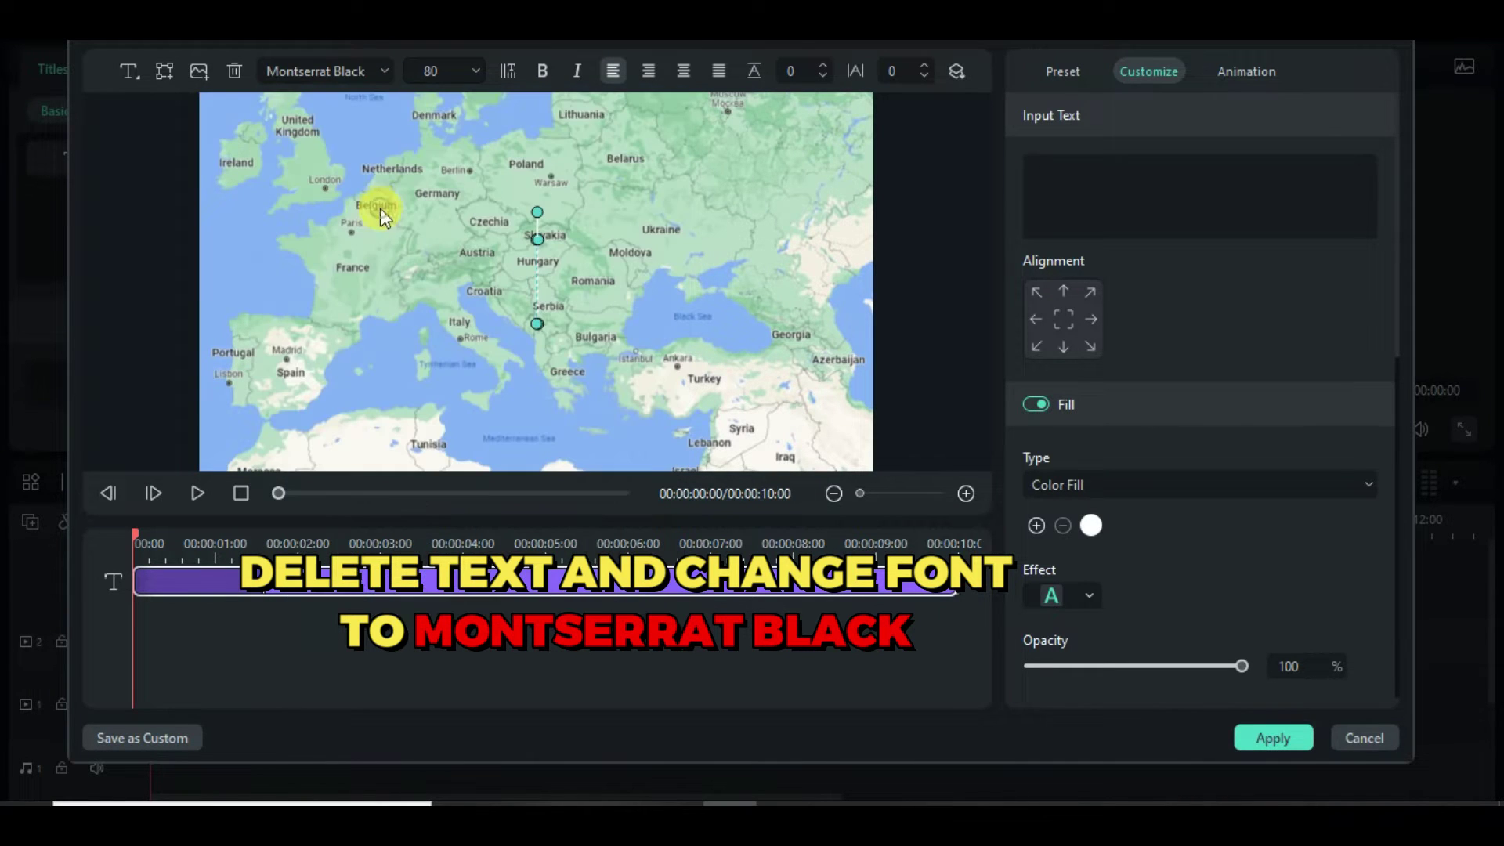
# Enter a full stop as the title text and set its font size to 120
pyautogui.click(1032, 171)
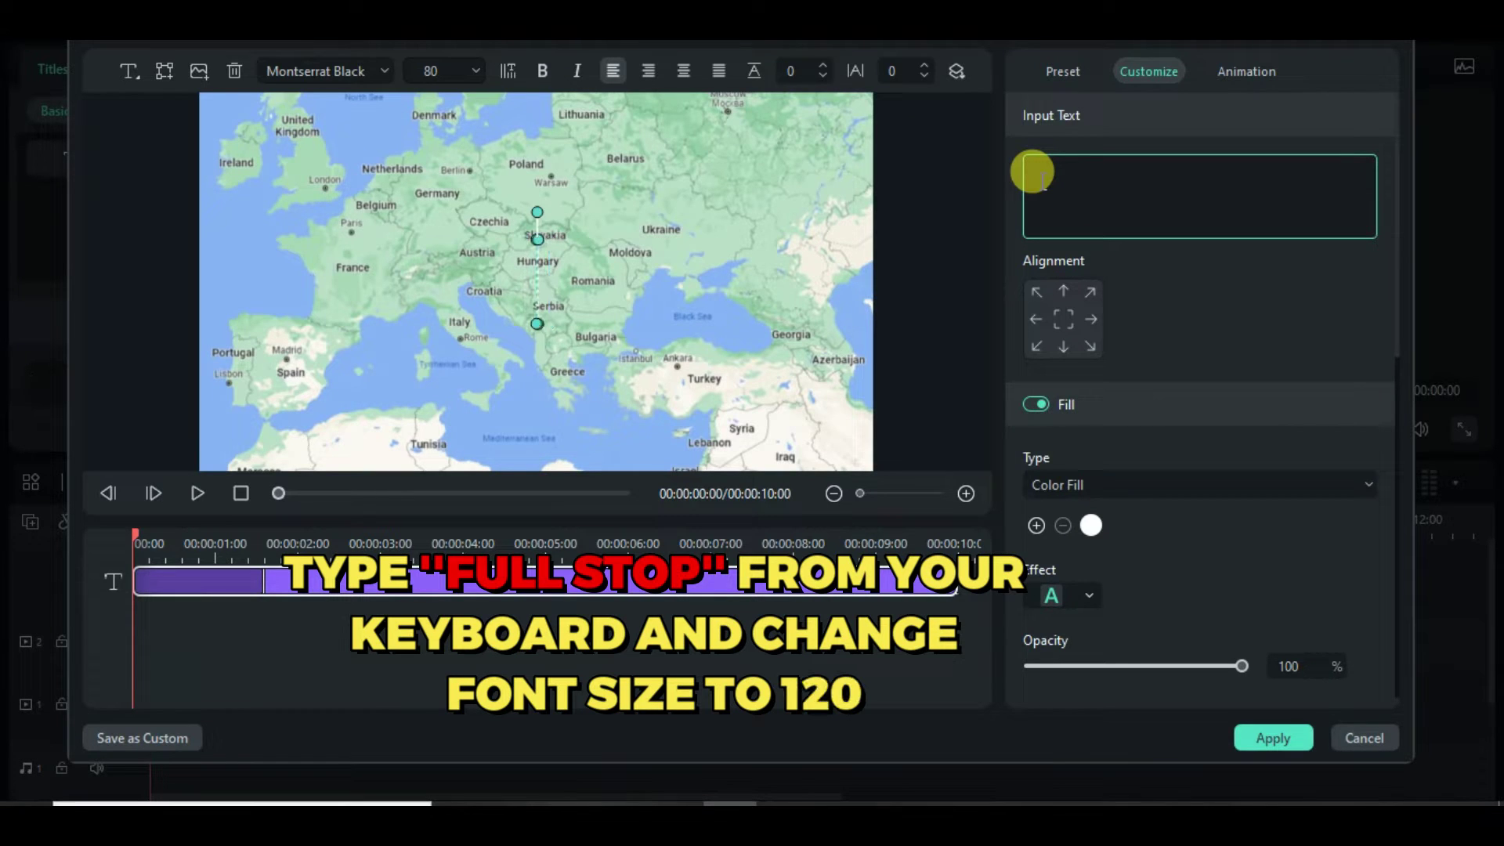
pyautogui.write('.')
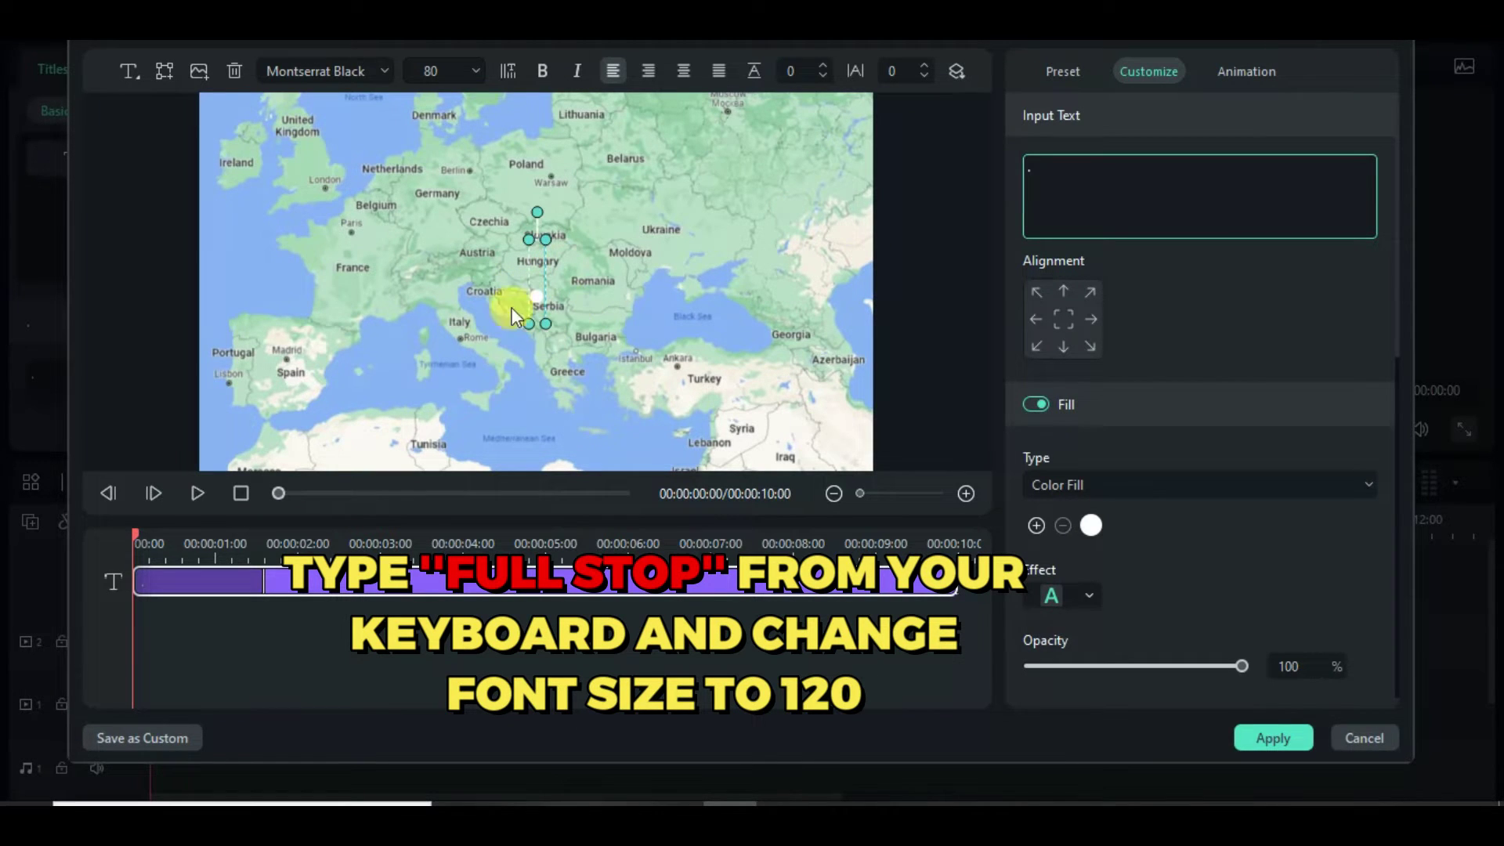
pyautogui.moveTo(1035, 171); pyautogui.dragTo(1024, 171)
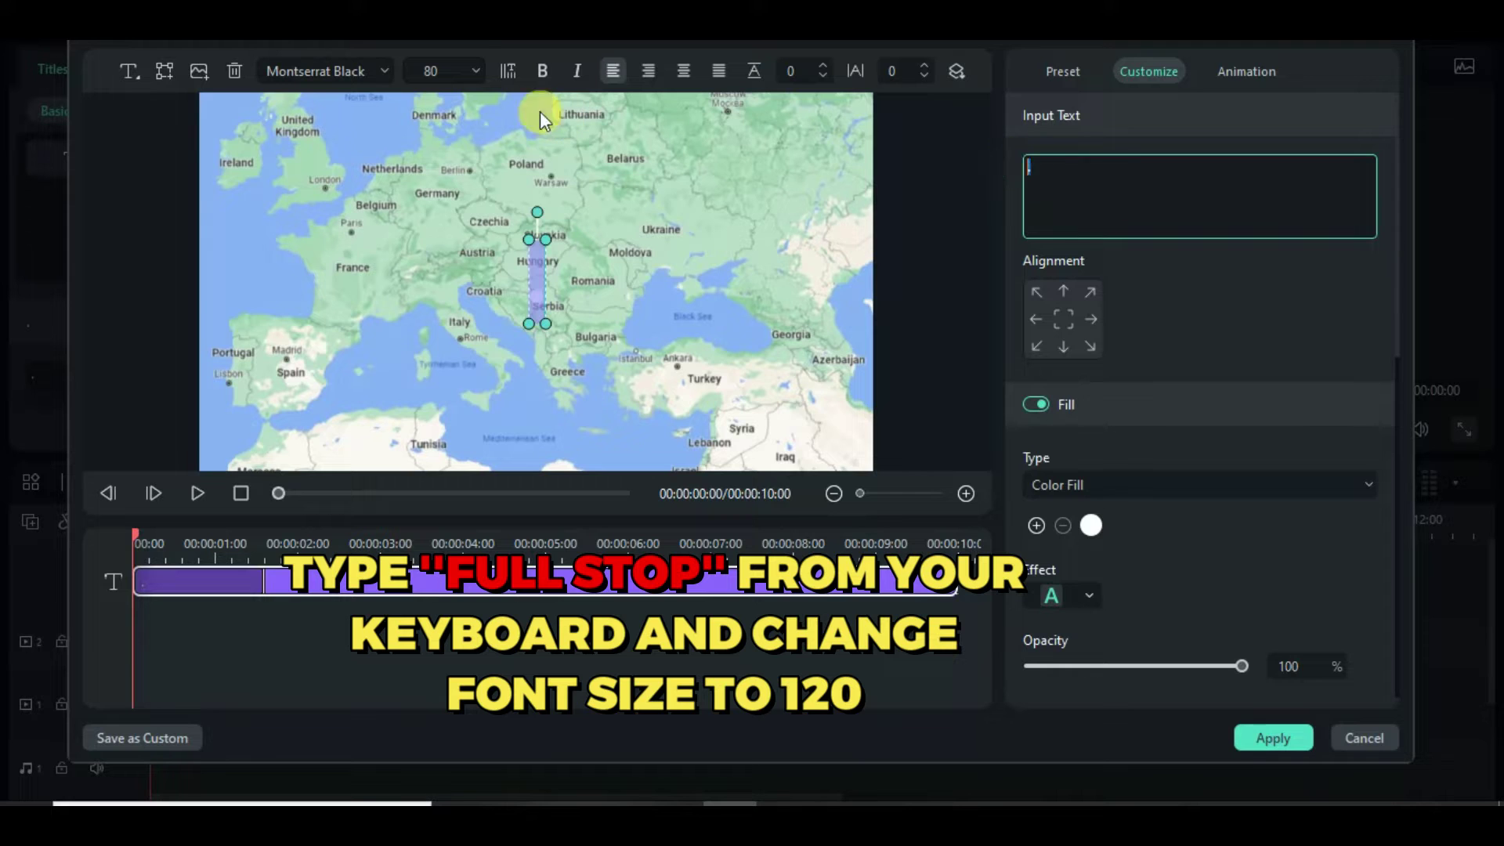
pyautogui.click(441, 63)
pyautogui.write('120')
pyautogui.press('Return')
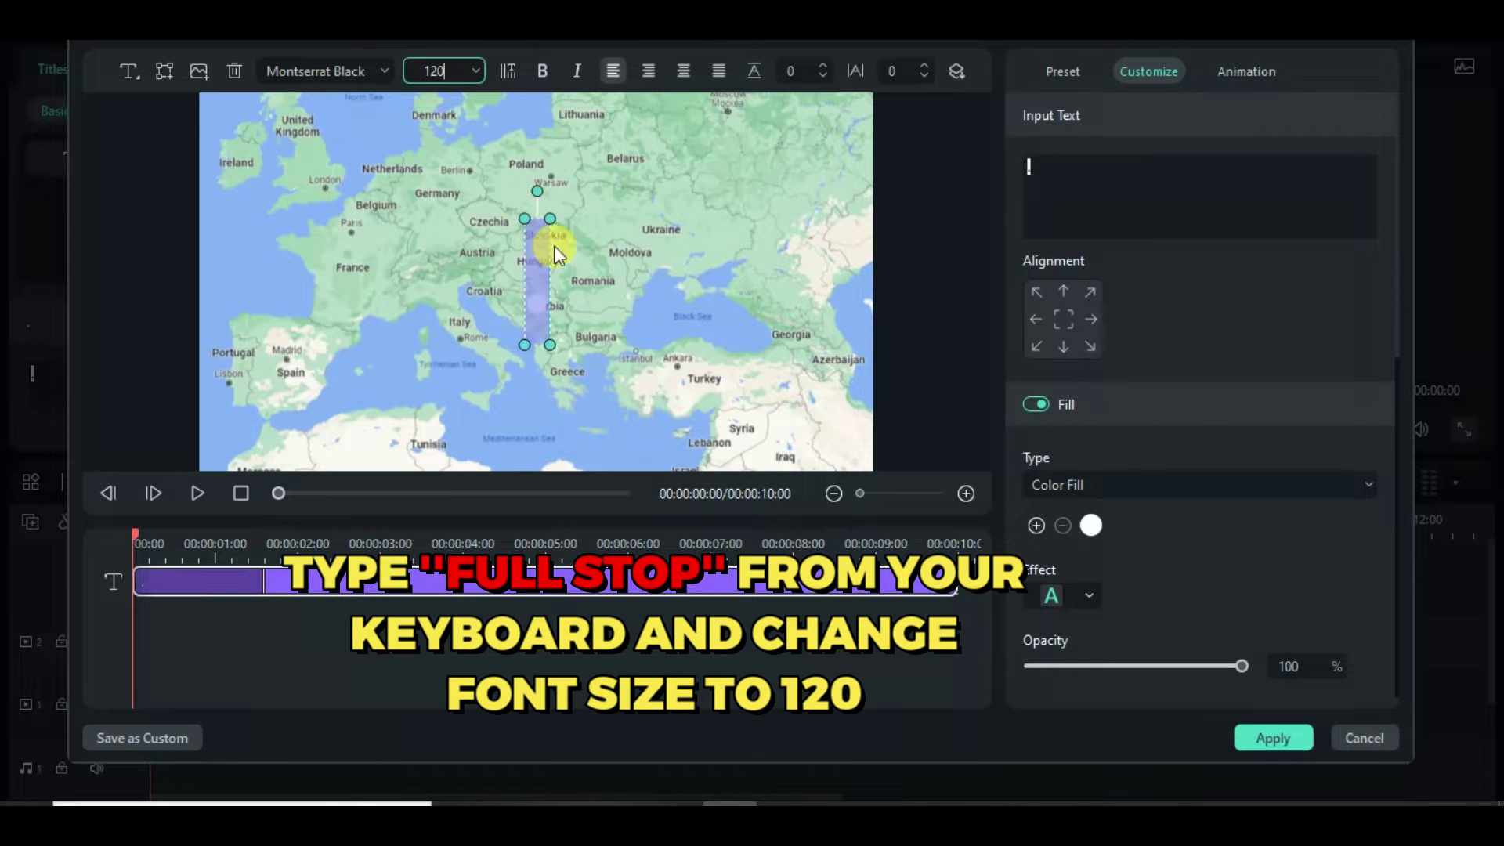
# Add fifteen dashes after the full stop to form the route line
pyautogui.click(1034, 160)
pyautogui.write('-----')
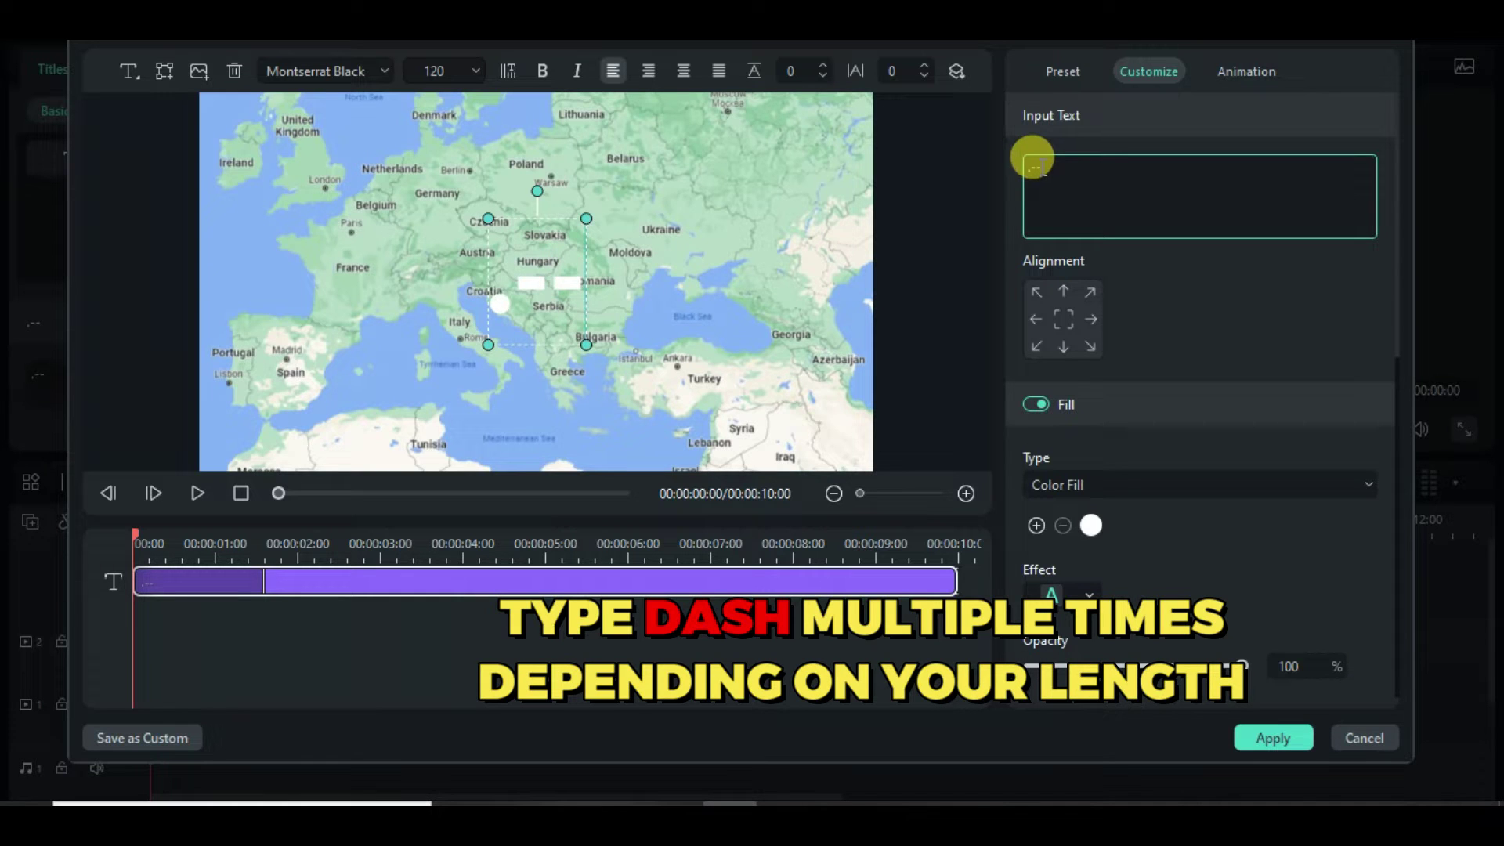
pyautogui.write('------')
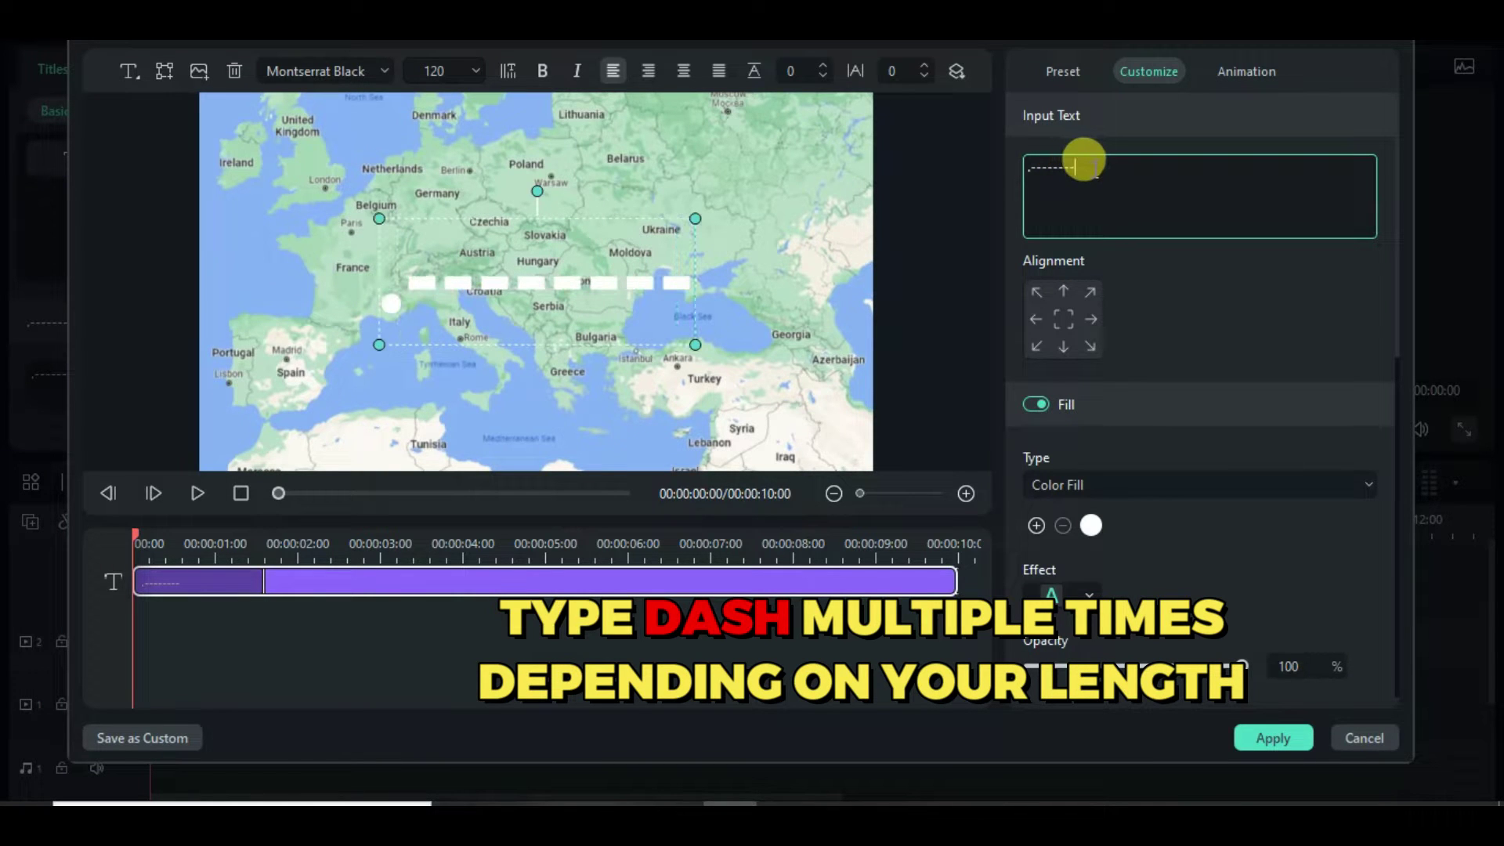
pyautogui.write('----')
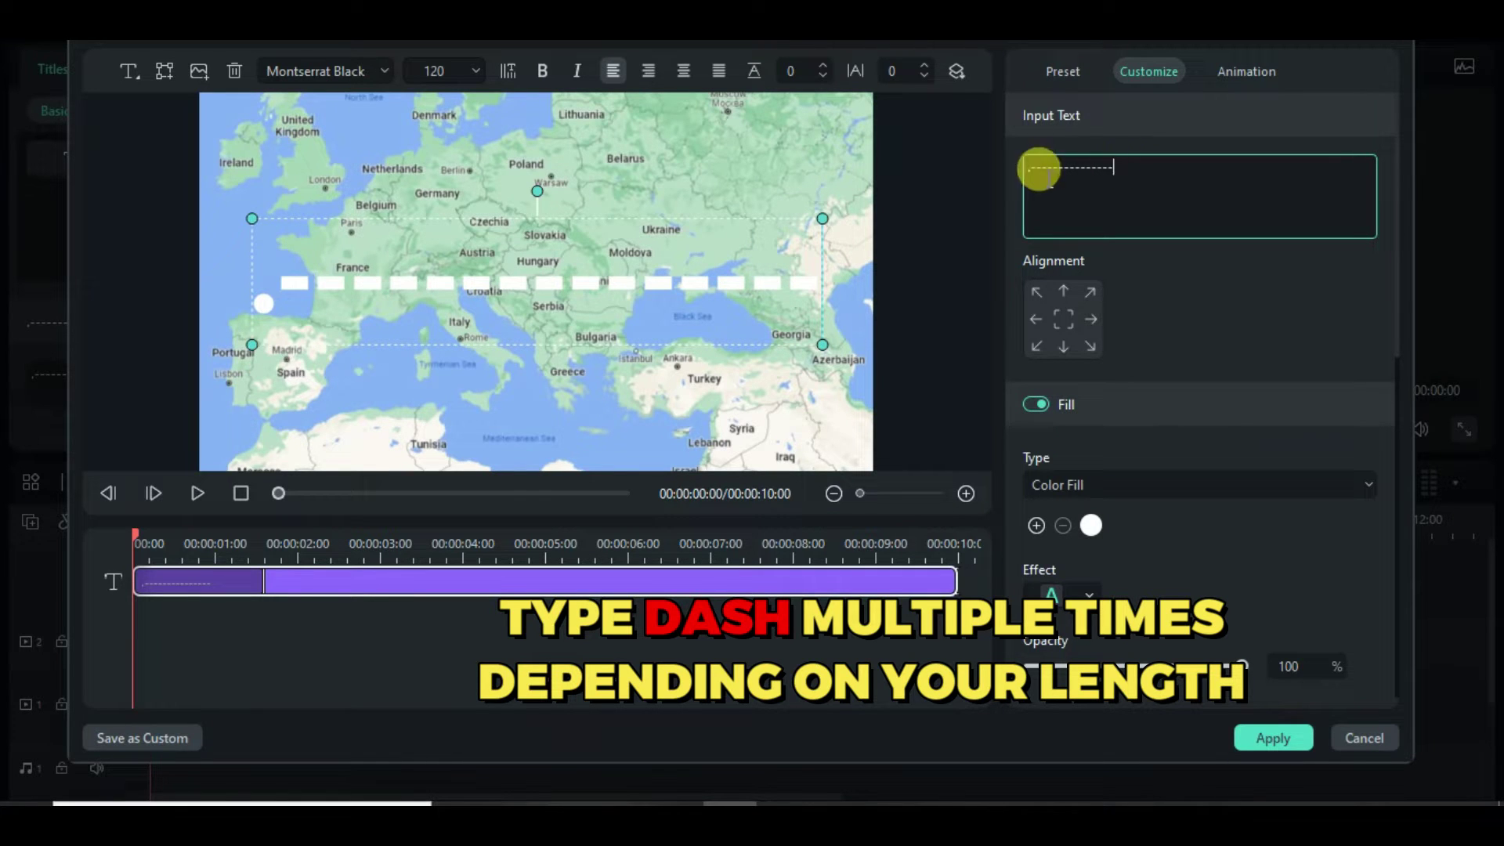
# Reduce the font size of only the dashes to 36, leaving out the full stop
pyautogui.moveTo(1108, 158); pyautogui.dragTo(1026, 157)
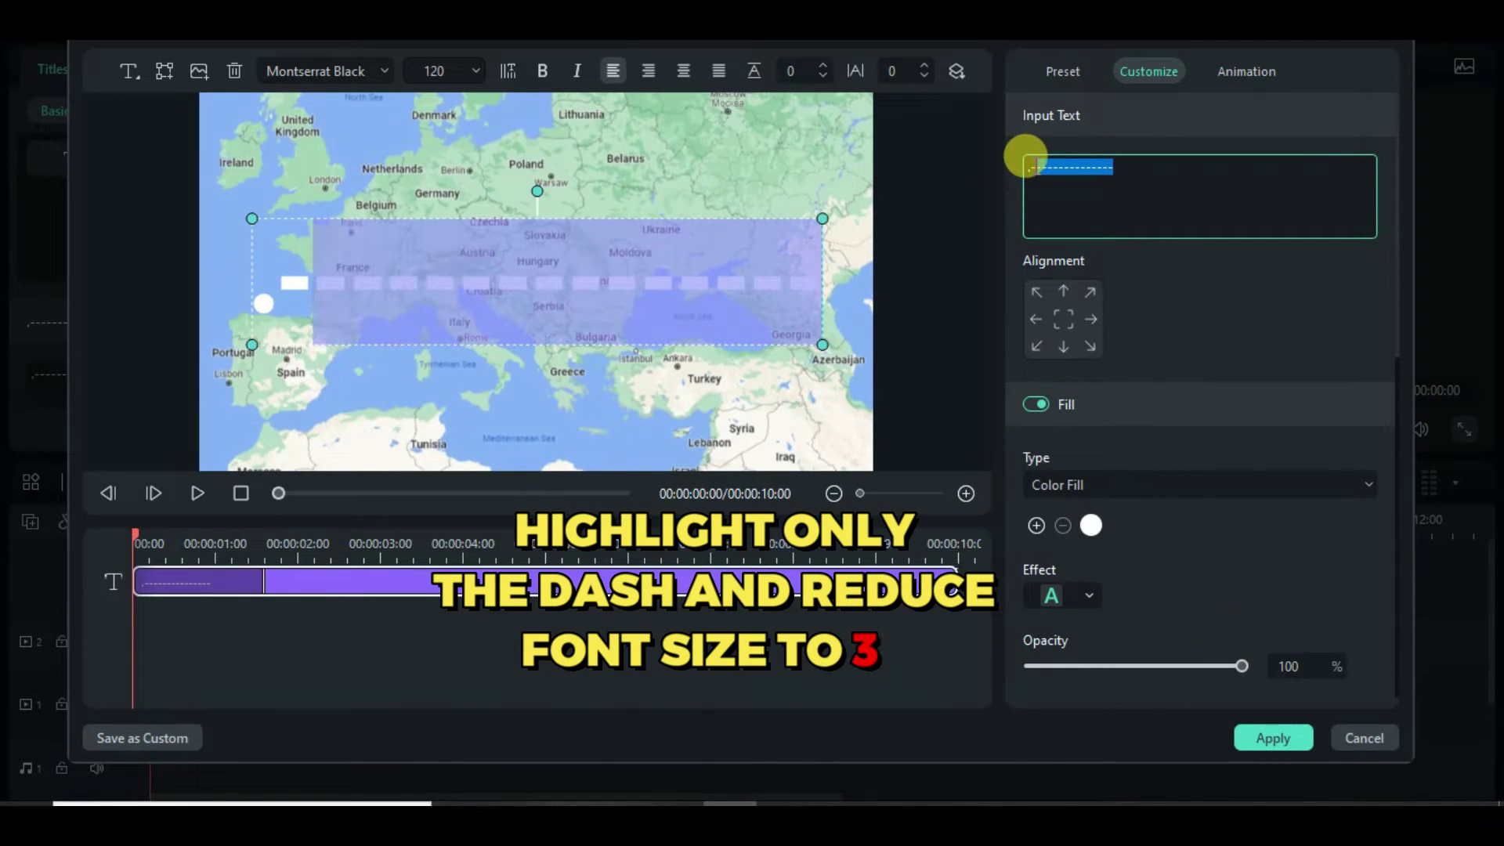
pyautogui.click(435, 69)
pyautogui.click(449, 67)
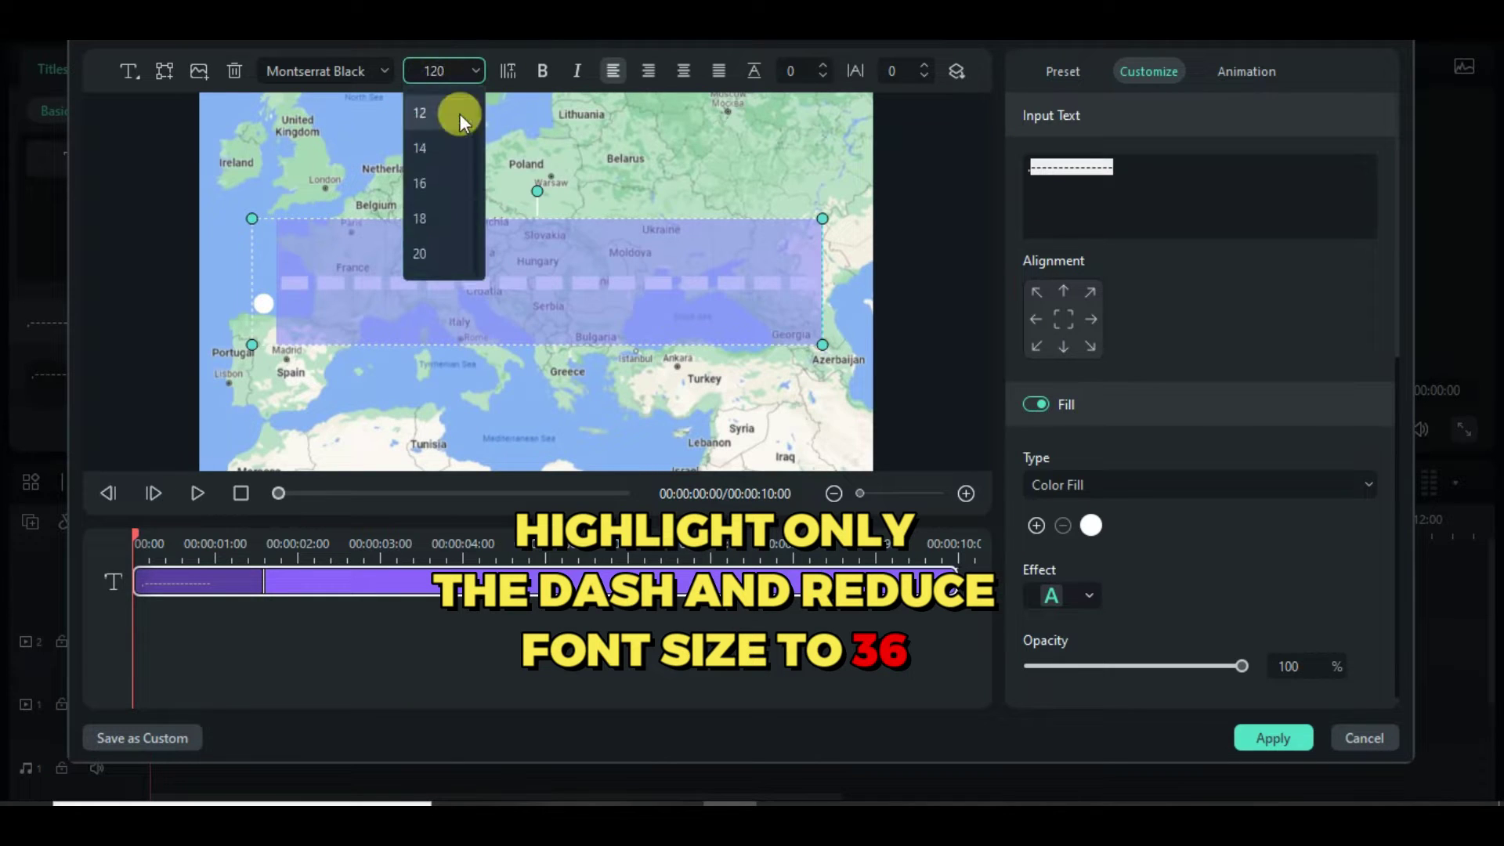
pyautogui.click(432, 219)
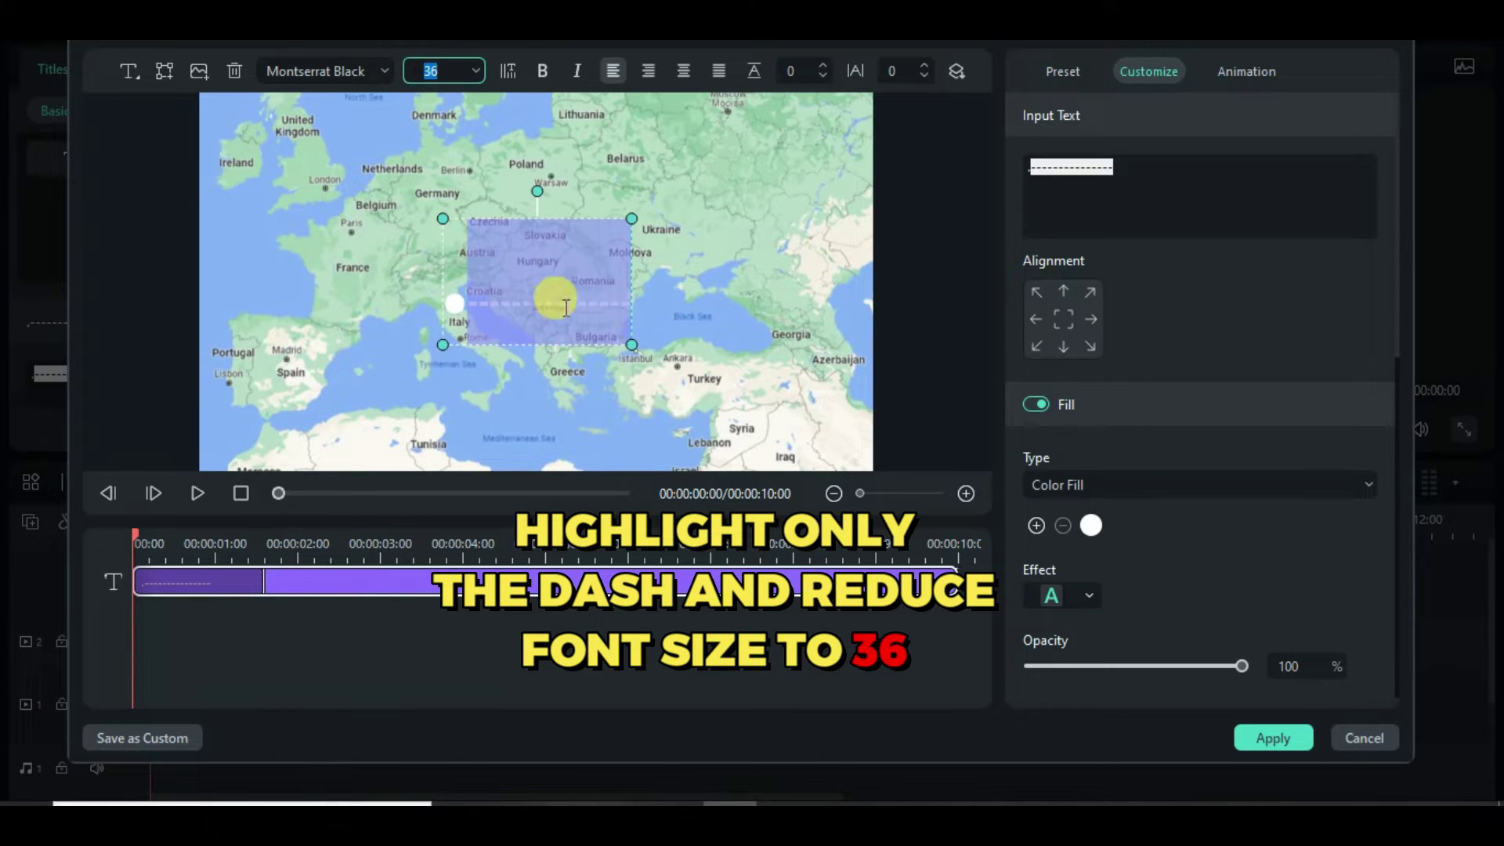
pyautogui.click(583, 264)
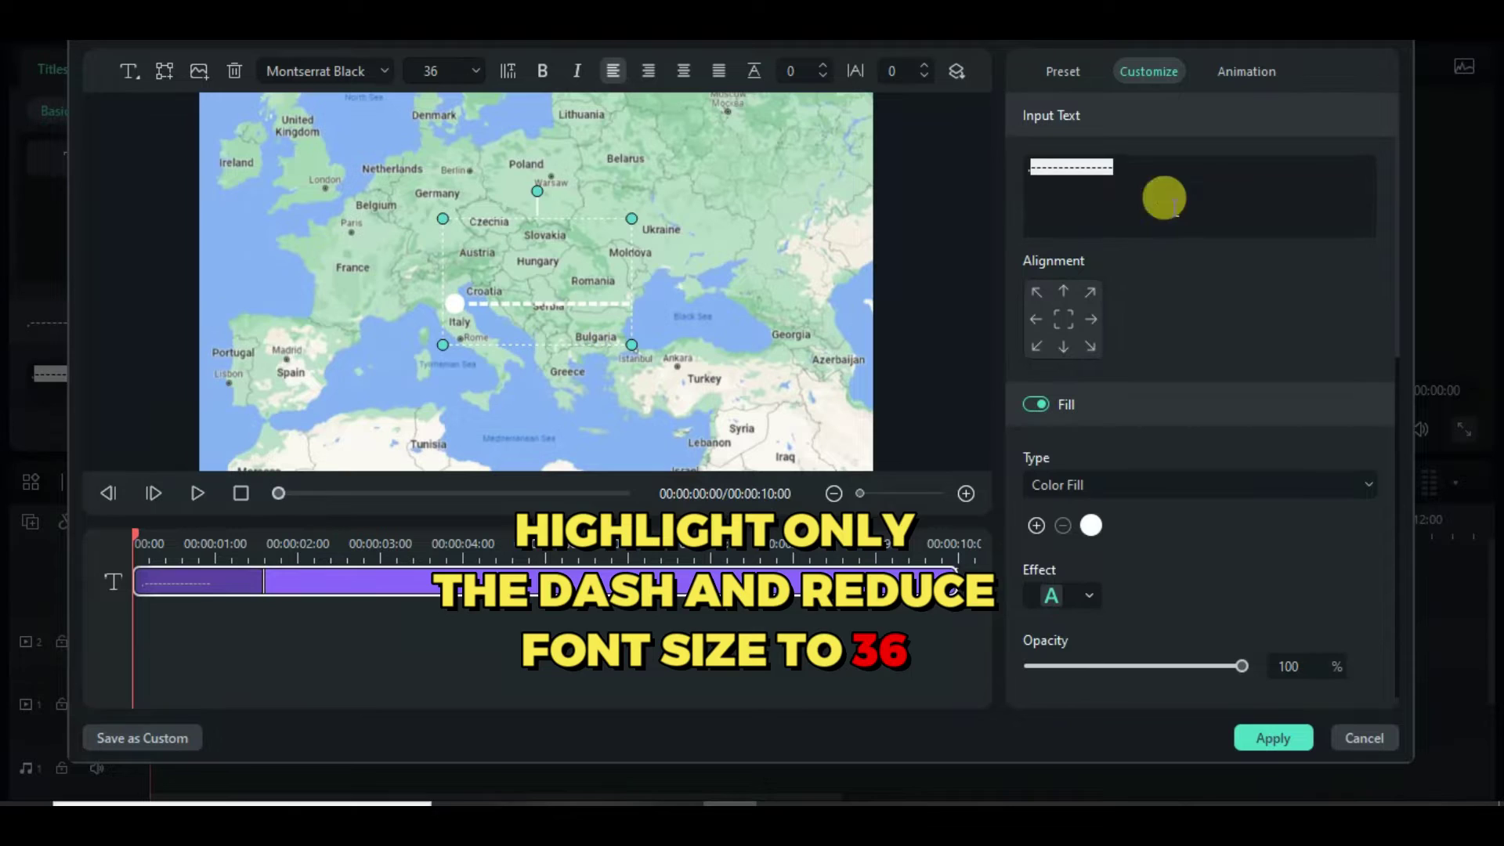
# Add a second full stop after the dashes and set its font size to 120
pyautogui.click(1110, 154)
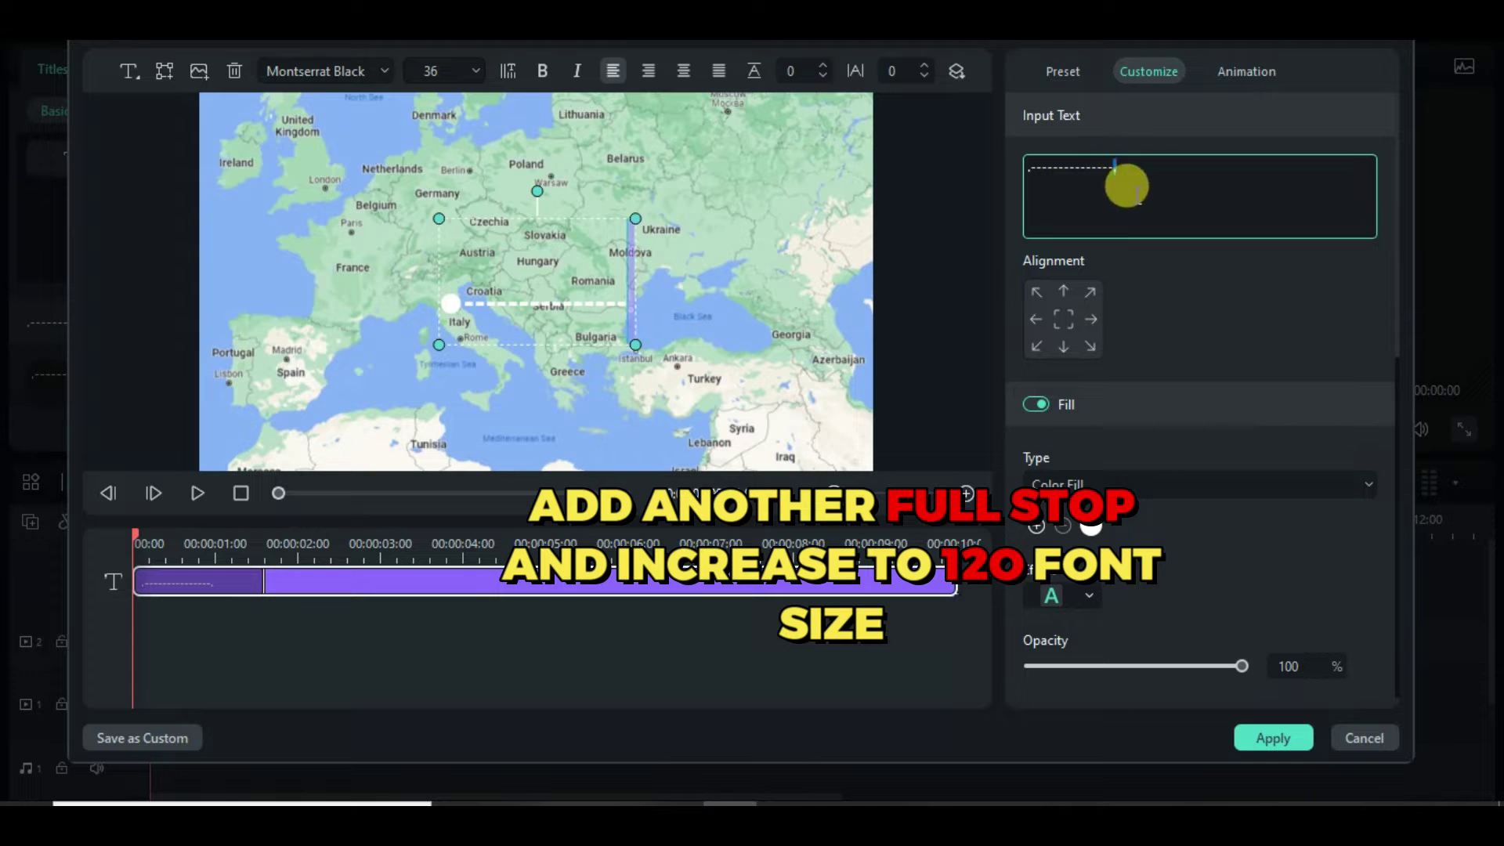
pyautogui.click(436, 63)
pyautogui.write('12')
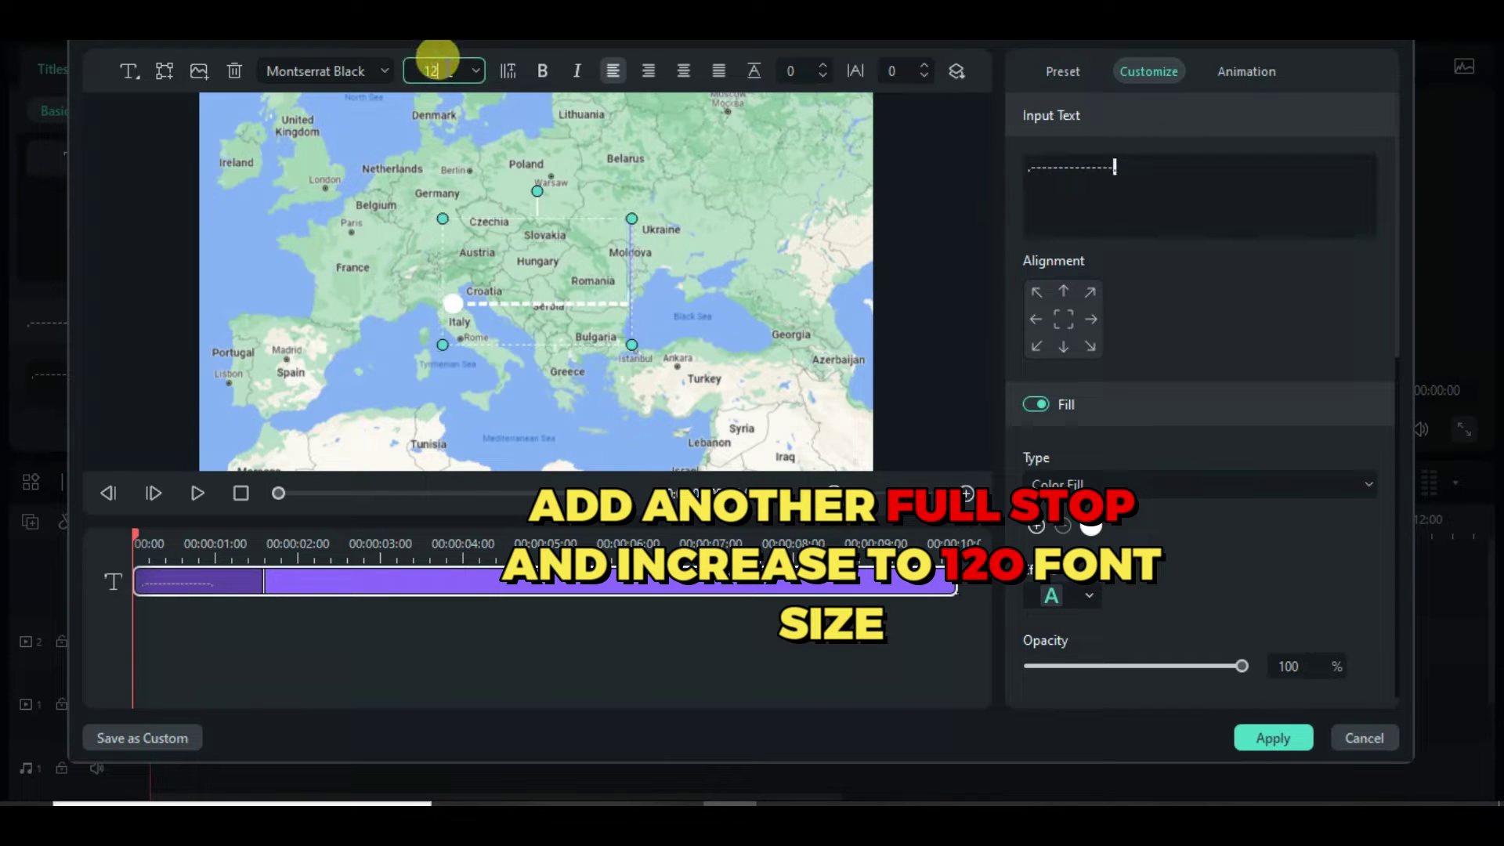
pyautogui.write('0')
pyautogui.click(700, 231)
# Shift the route line slightly on the map and change its fill colour to dark red
pyautogui.click(478, 319)
pyautogui.moveTo(513, 313); pyautogui.dragTo(521, 281)
pyautogui.click(1091, 526)
pyautogui.click(1167, 698)
pyautogui.click(516, 216)
pyautogui.click(901, 576)
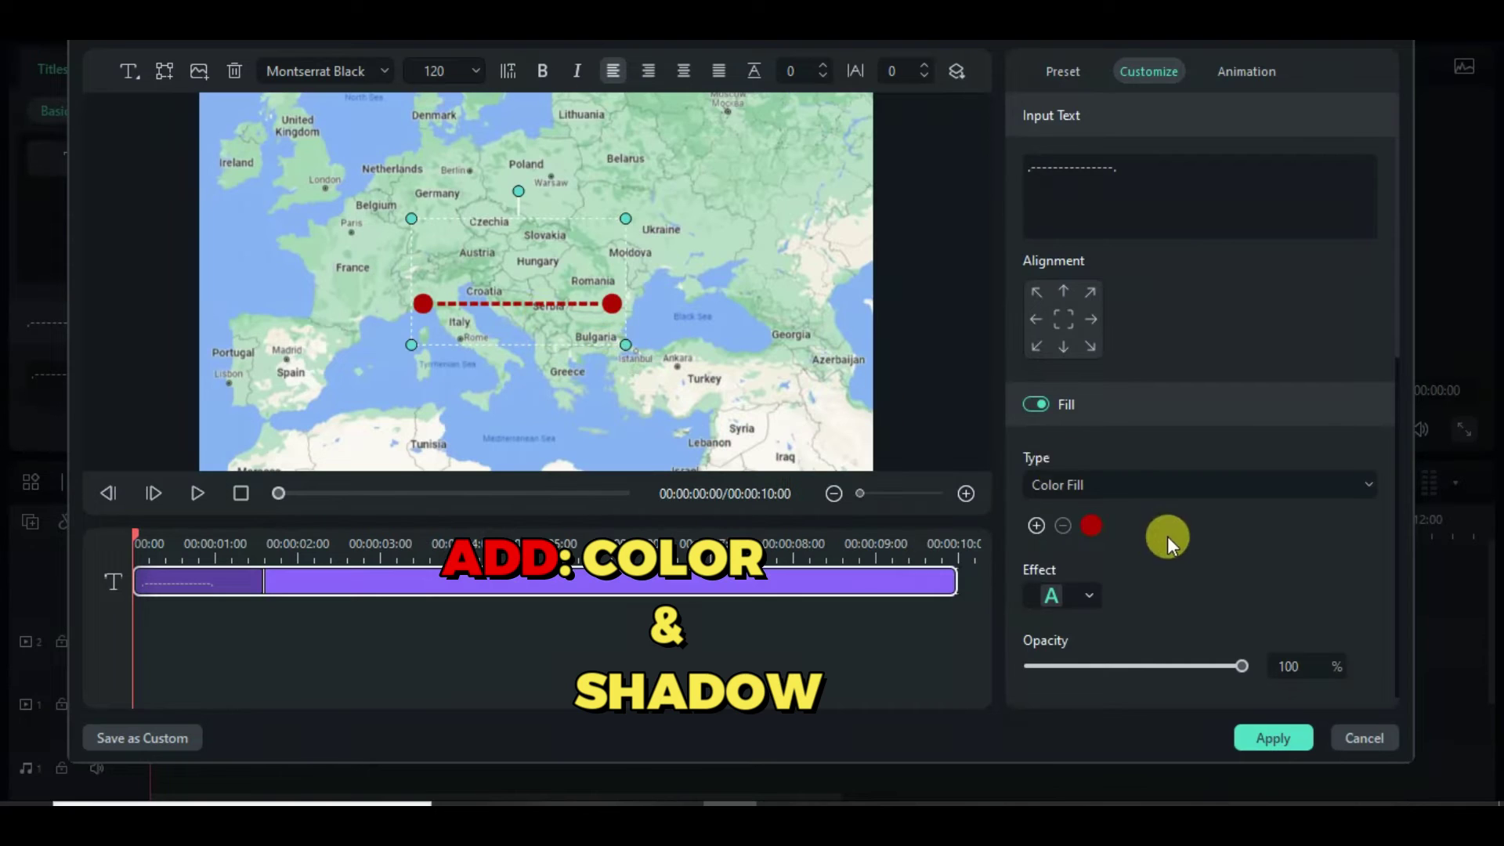
# Enable a black shadow on the route line with blur 7 and distance 5
pyautogui.scroll(-5, 1167, 536)
pyautogui.click(1038, 502)
pyautogui.scroll(-2, 1268, 517)
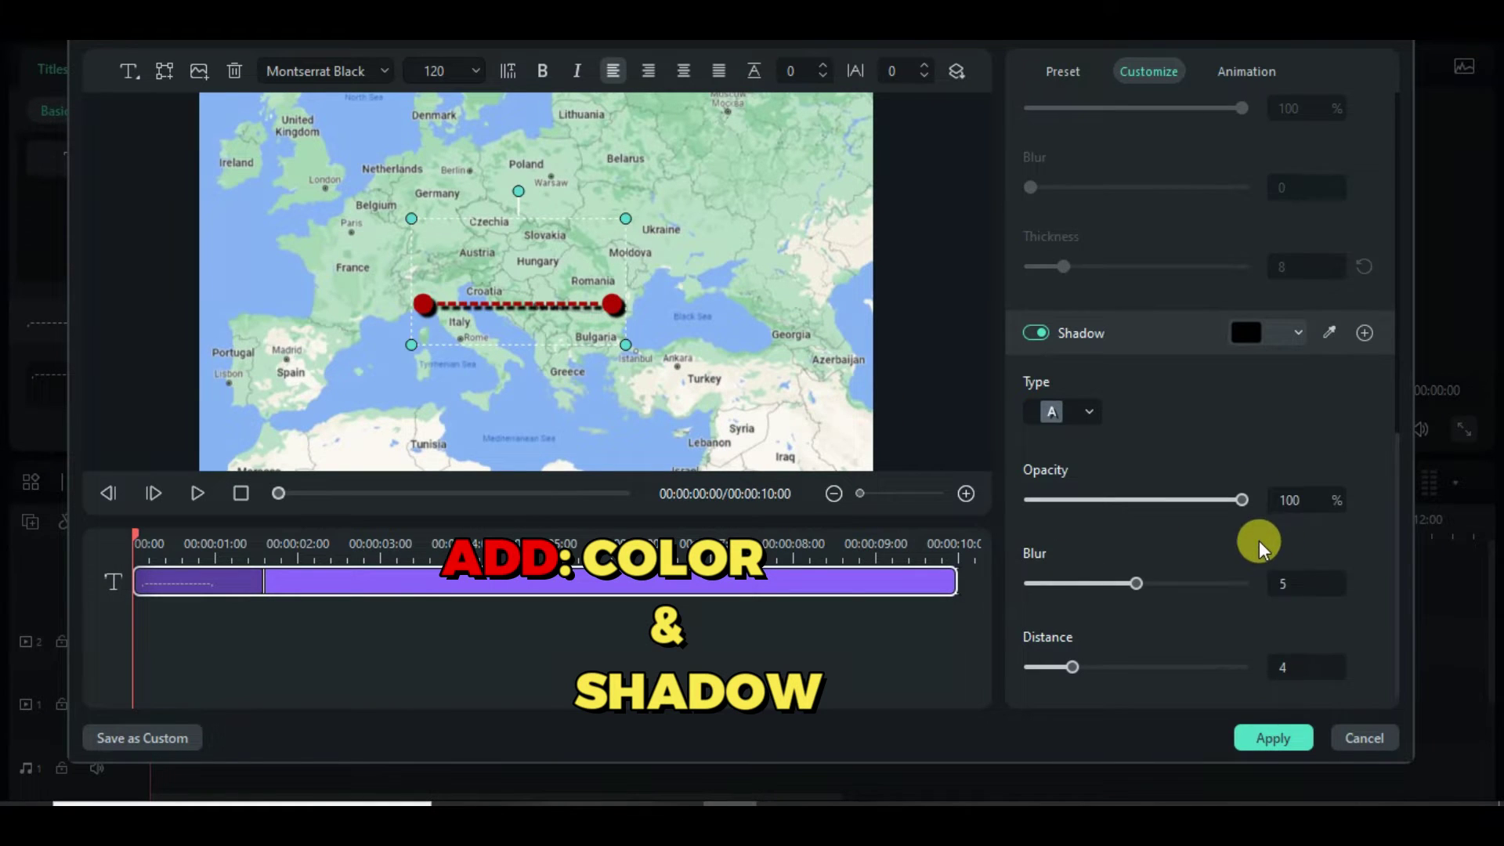
pyautogui.click(1285, 582)
pyautogui.write('7')
pyautogui.press('Return')
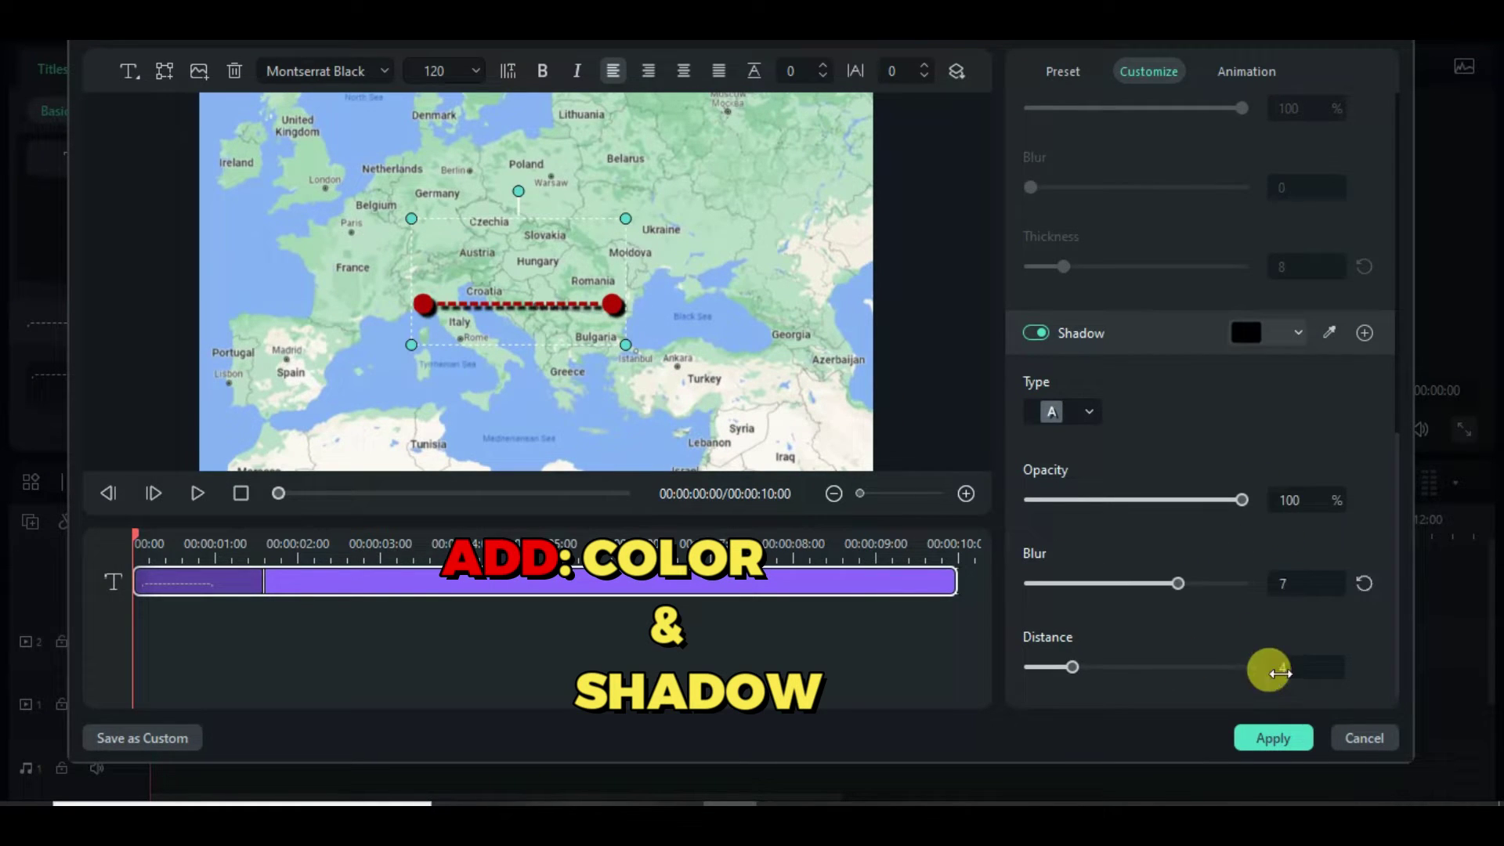
pyautogui.write('5')
pyautogui.press('Return')
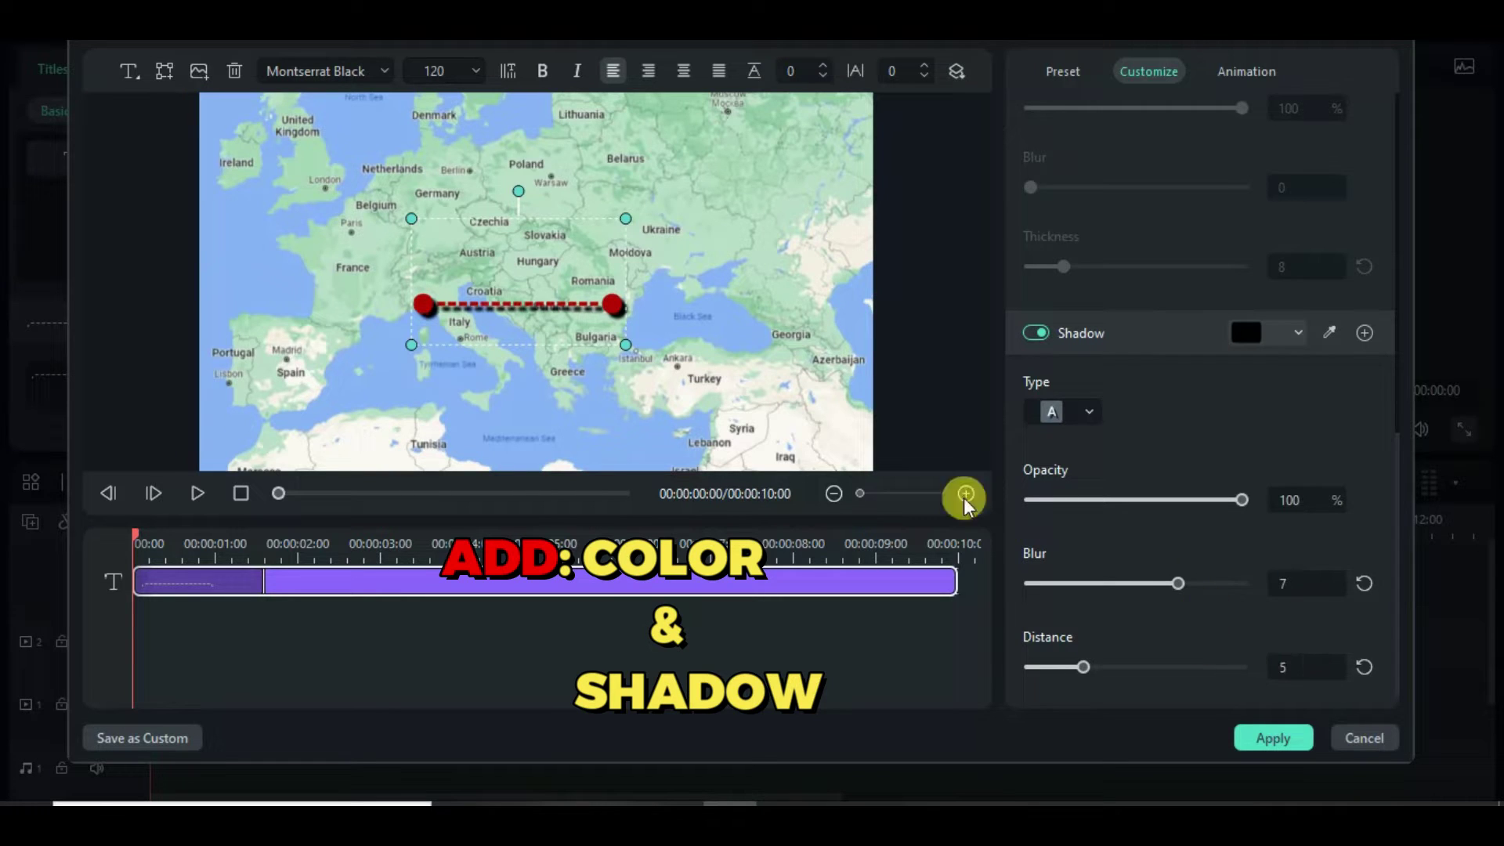
# Rotate and move the route line so it runs diagonally from Spain to Germany on the map
pyautogui.moveTo(518, 191); pyautogui.dragTo(485, 192)
pyautogui.moveTo(511, 281); pyautogui.dragTo(367, 306)
pyautogui.moveTo(353, 224); pyautogui.dragTo(275, 212)
pyautogui.moveTo(346, 272); pyautogui.dragTo(329, 340)
pyautogui.click(463, 343)
pyautogui.click(352, 320)
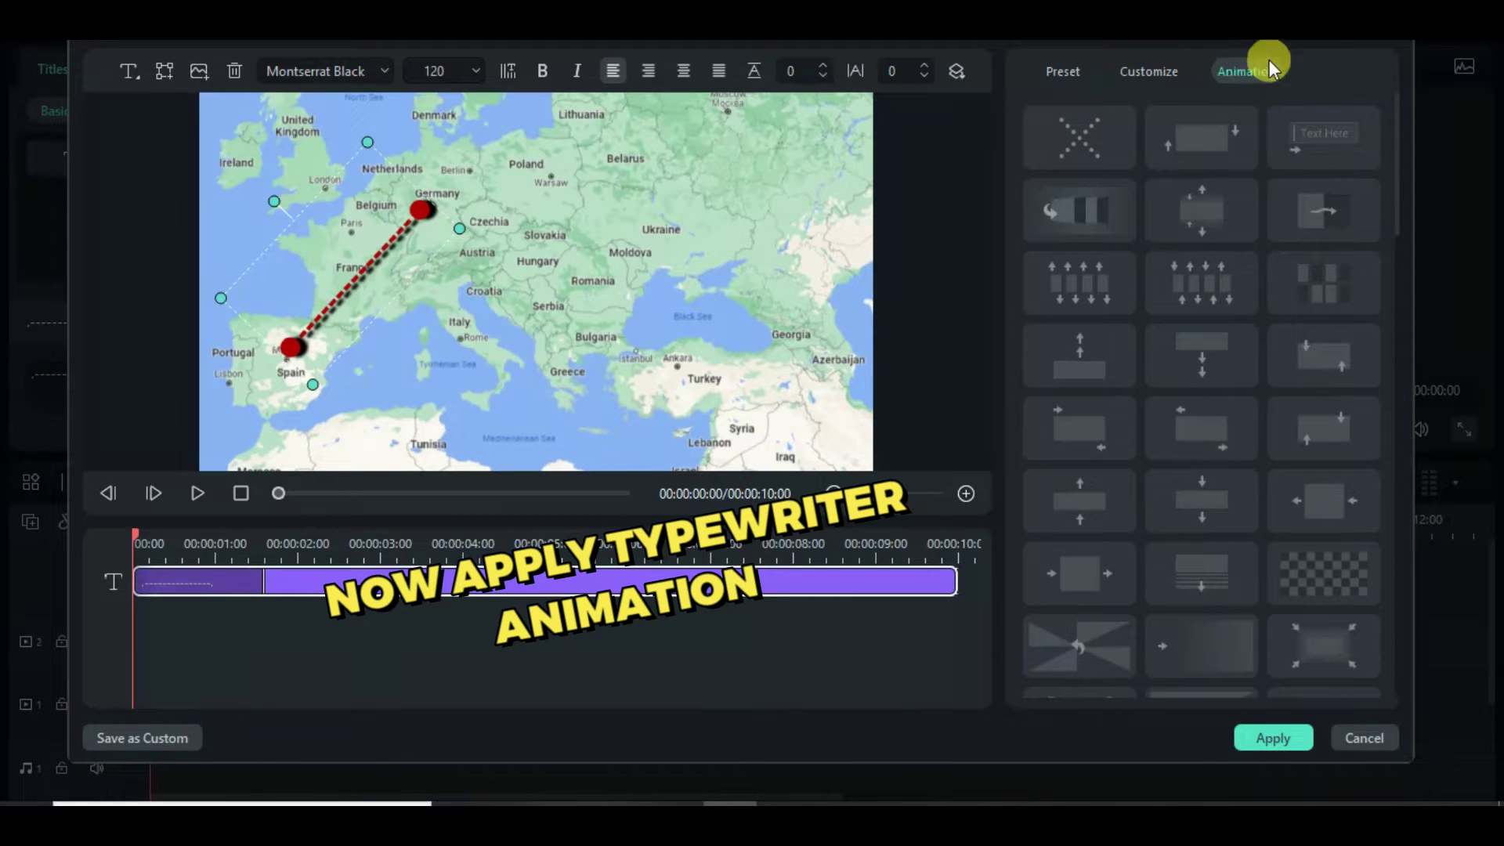
# Apply the typewriter animation to the route line, remove its exit portion at the clip's end, and preview it
pyautogui.click(1306, 139)
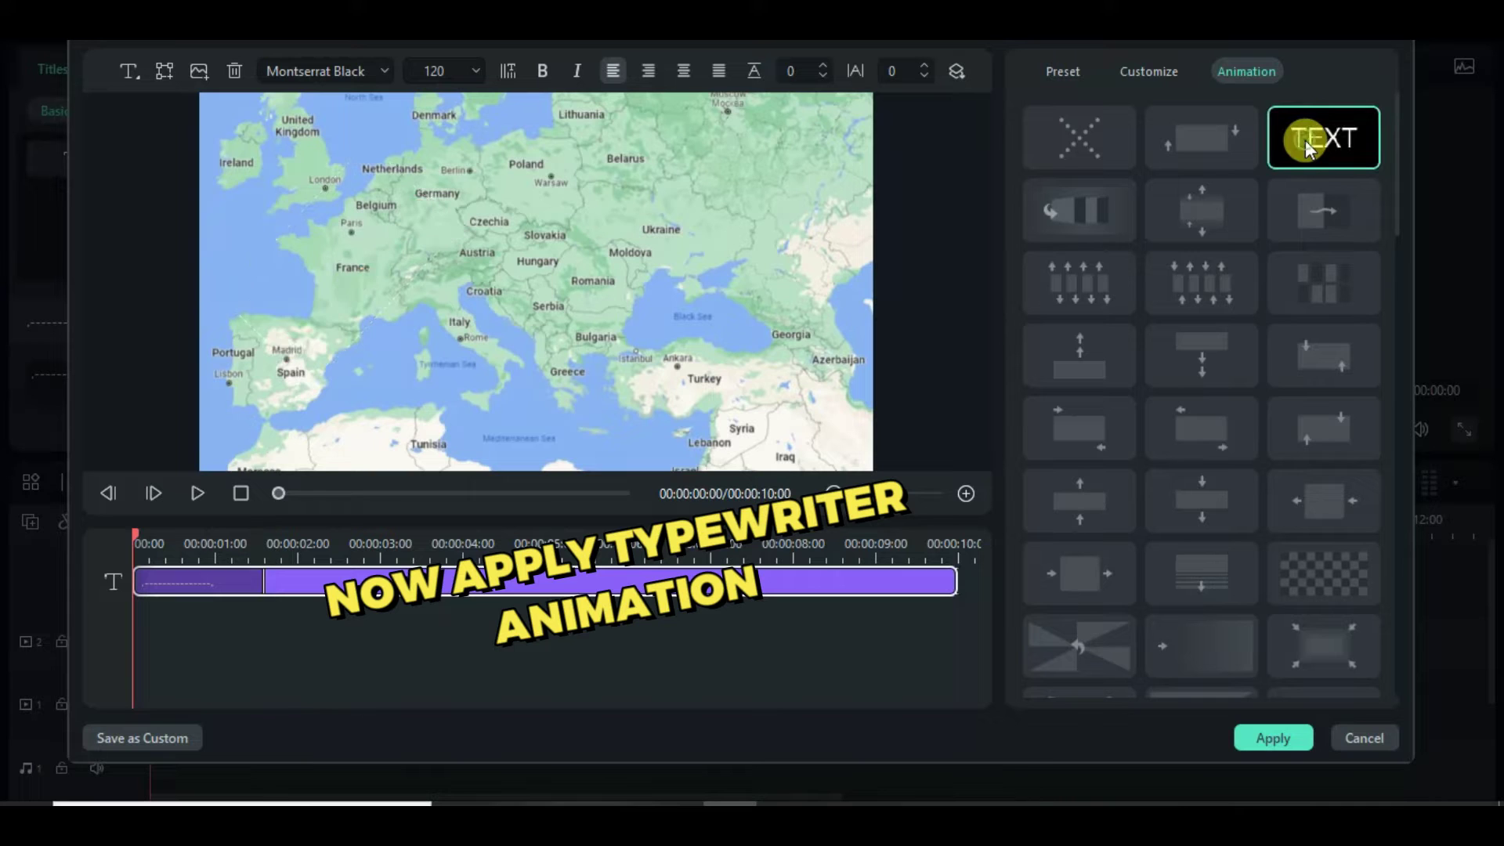
pyautogui.click(200, 497)
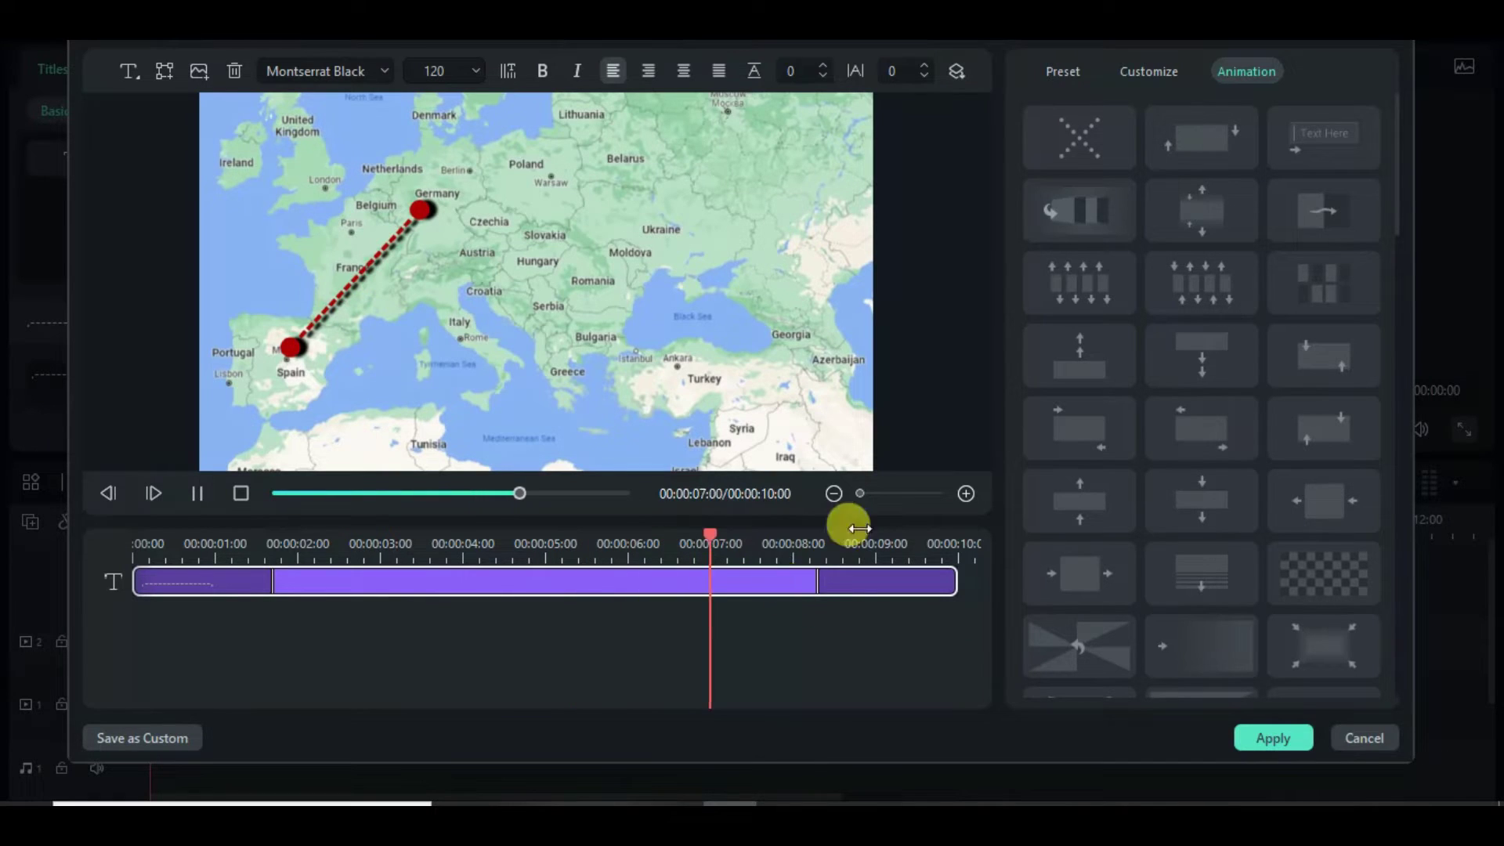
pyautogui.moveTo(822, 584); pyautogui.dragTo(966, 585)
pyautogui.click(196, 491)
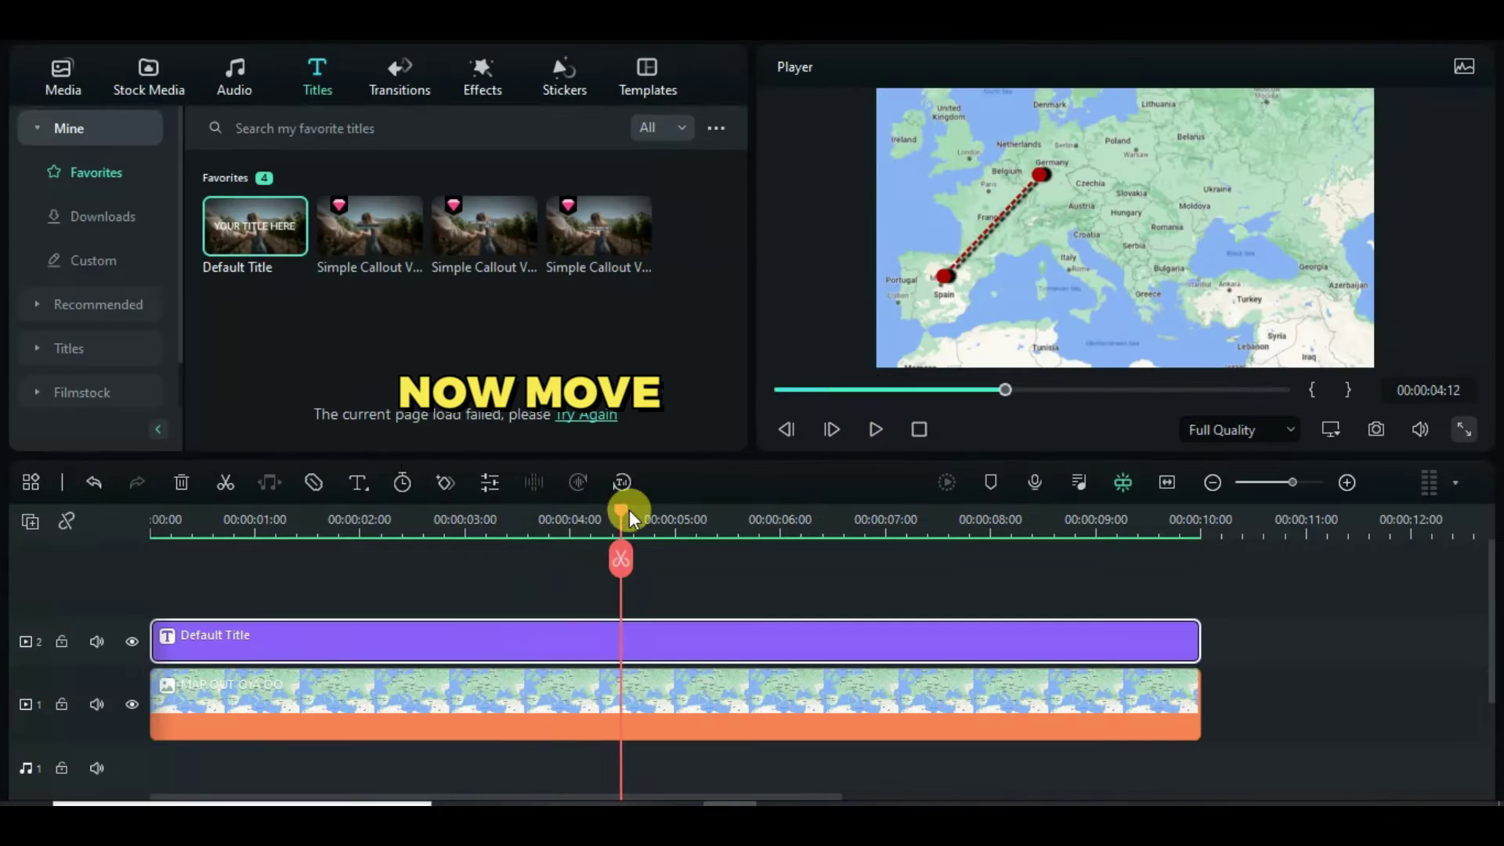
# Copy the route title and paste it onto a new third video track at 00:00:01:24, where the animation stops
pyautogui.moveTo(628, 510); pyautogui.dragTo(354, 520)
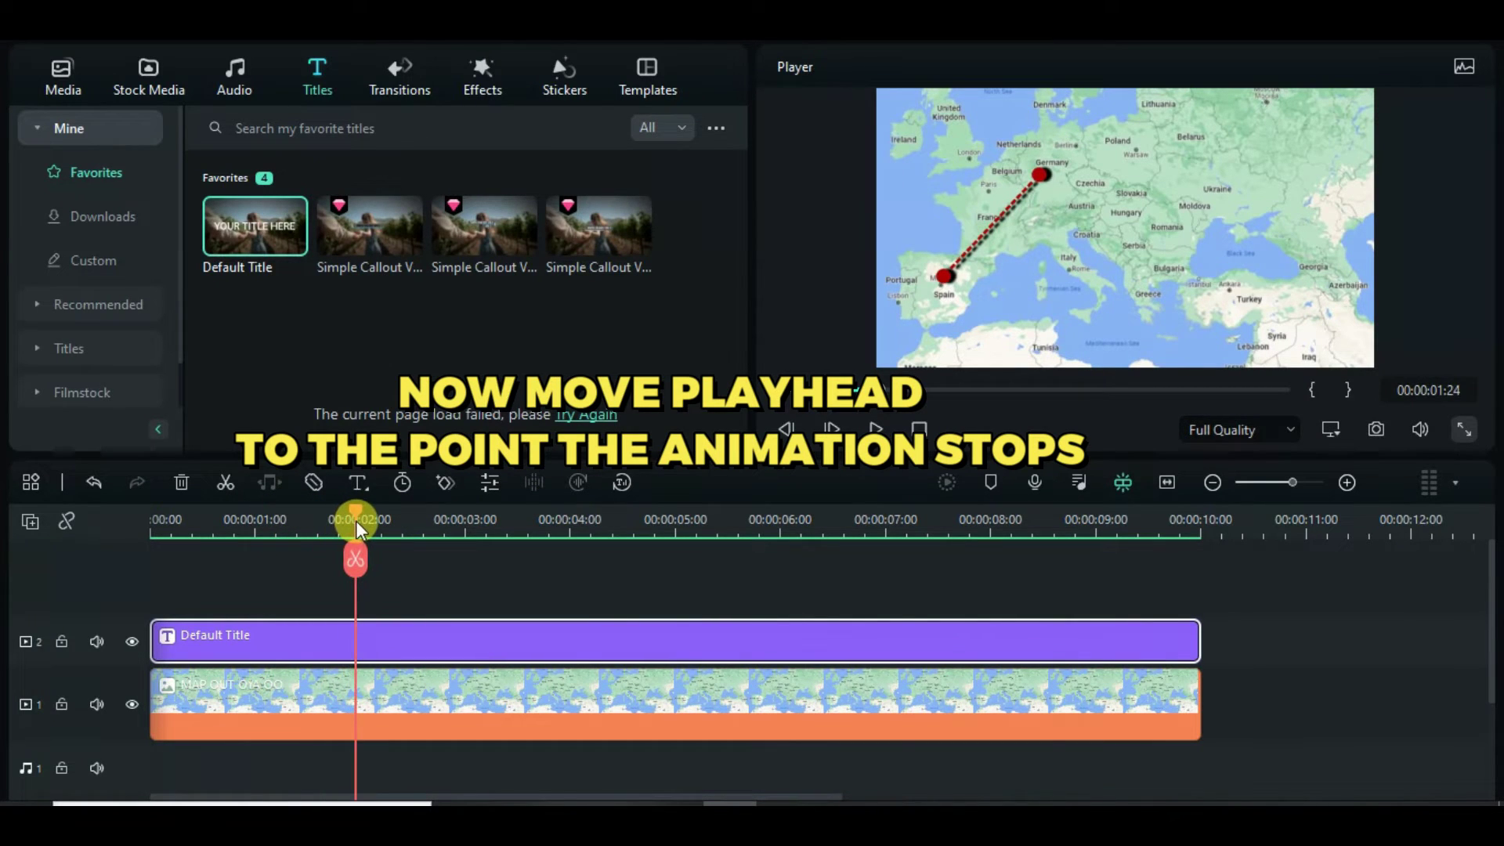
pyautogui.rightClick(422, 646)
pyautogui.click(448, 197)
pyautogui.click(30, 521)
pyautogui.click(69, 553)
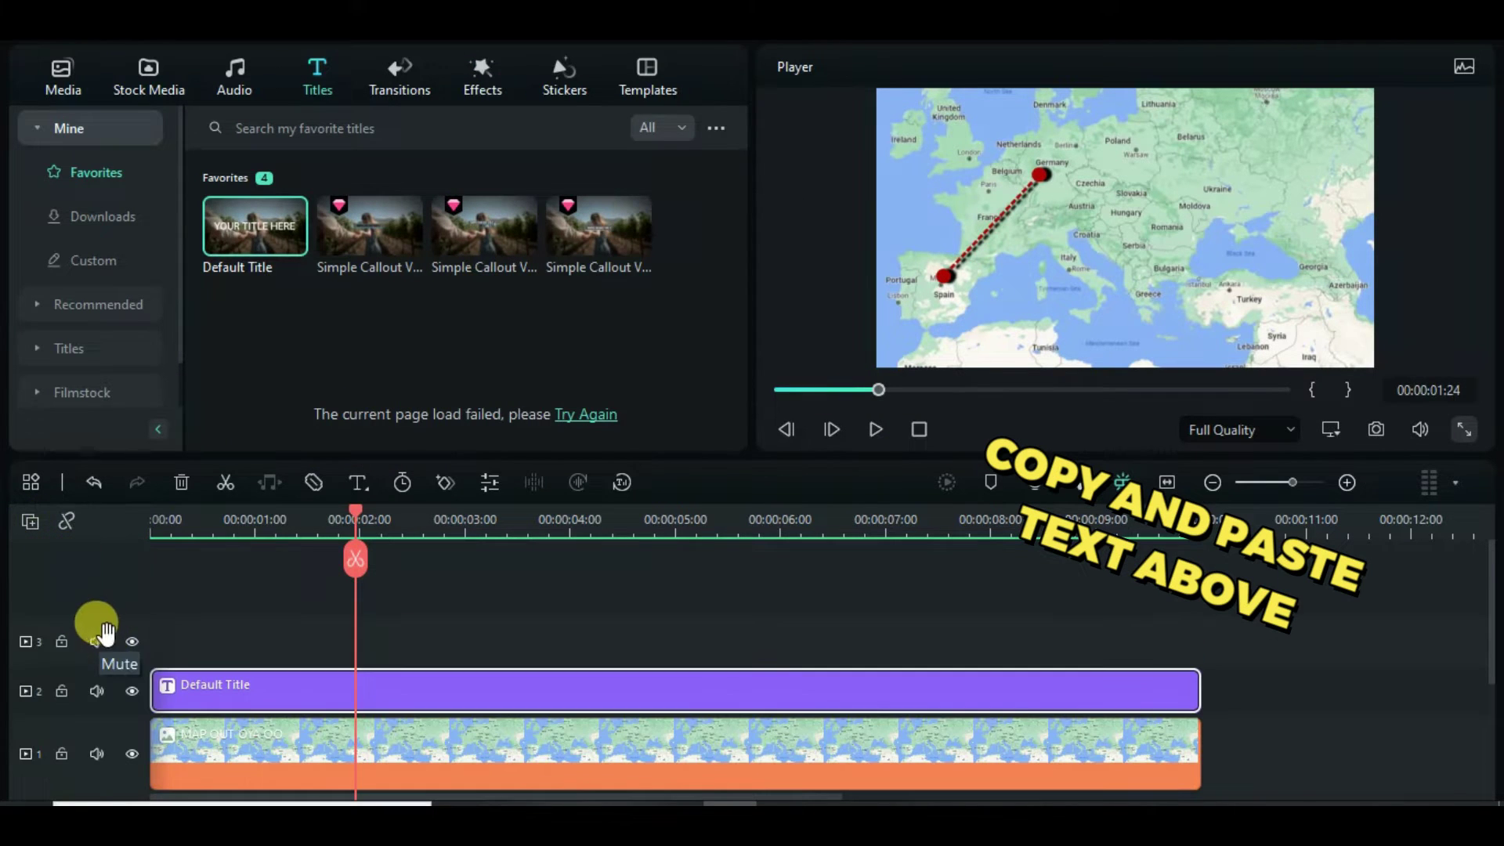
pyautogui.rightClick(379, 646)
pyautogui.click(439, 219)
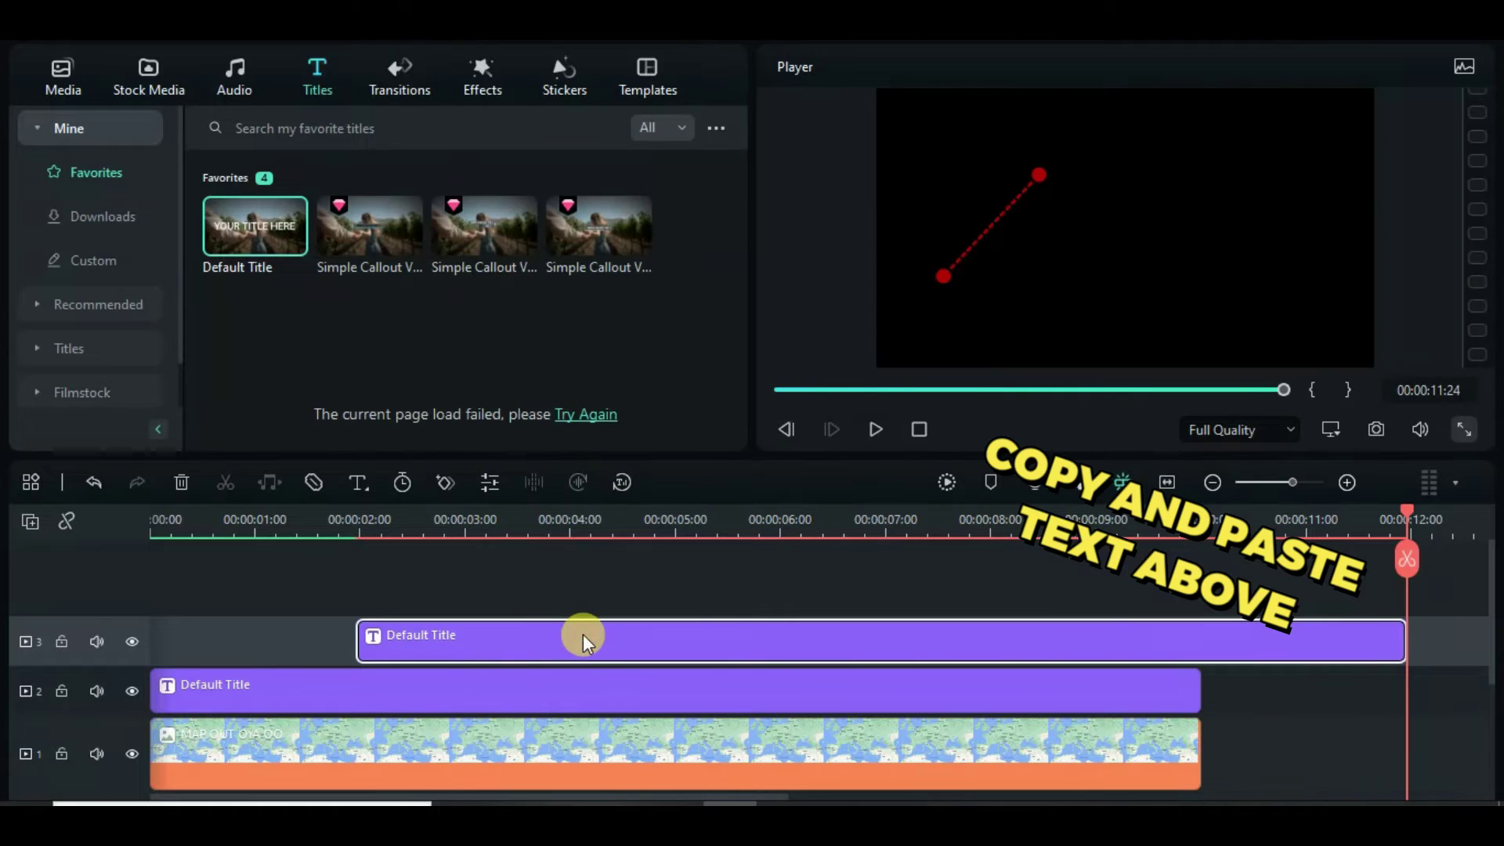
# Open the pasted title's settings and lock video tracks 1 and 2
pyautogui.doubleClick(595, 632)
pyautogui.click(62, 690)
pyautogui.click(62, 755)
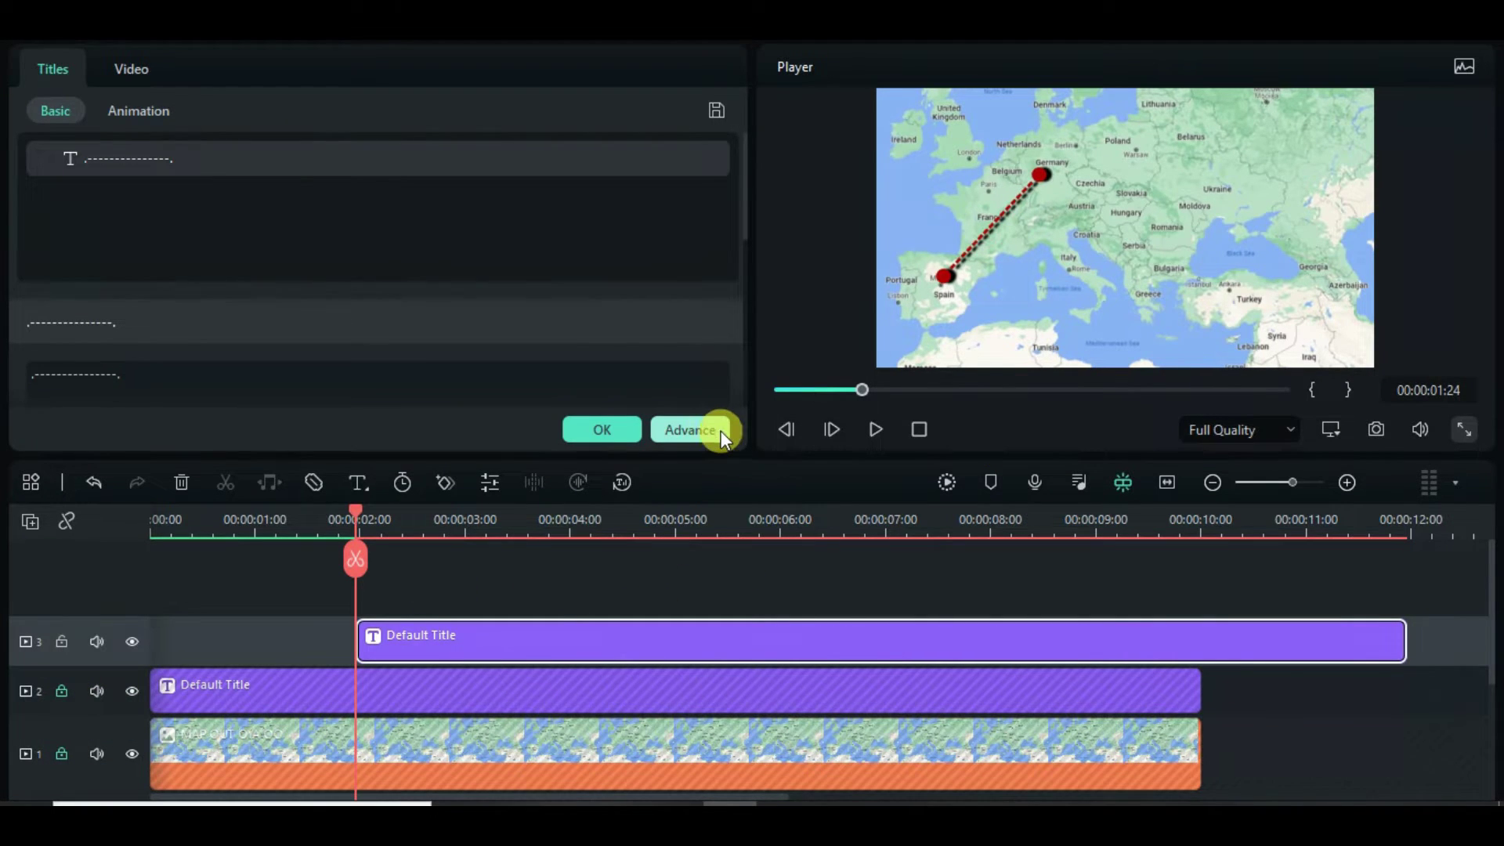
# Open the pasted title in the advanced editor and rotate and move its line to slope southeast from Germany
pyautogui.click(721, 431)
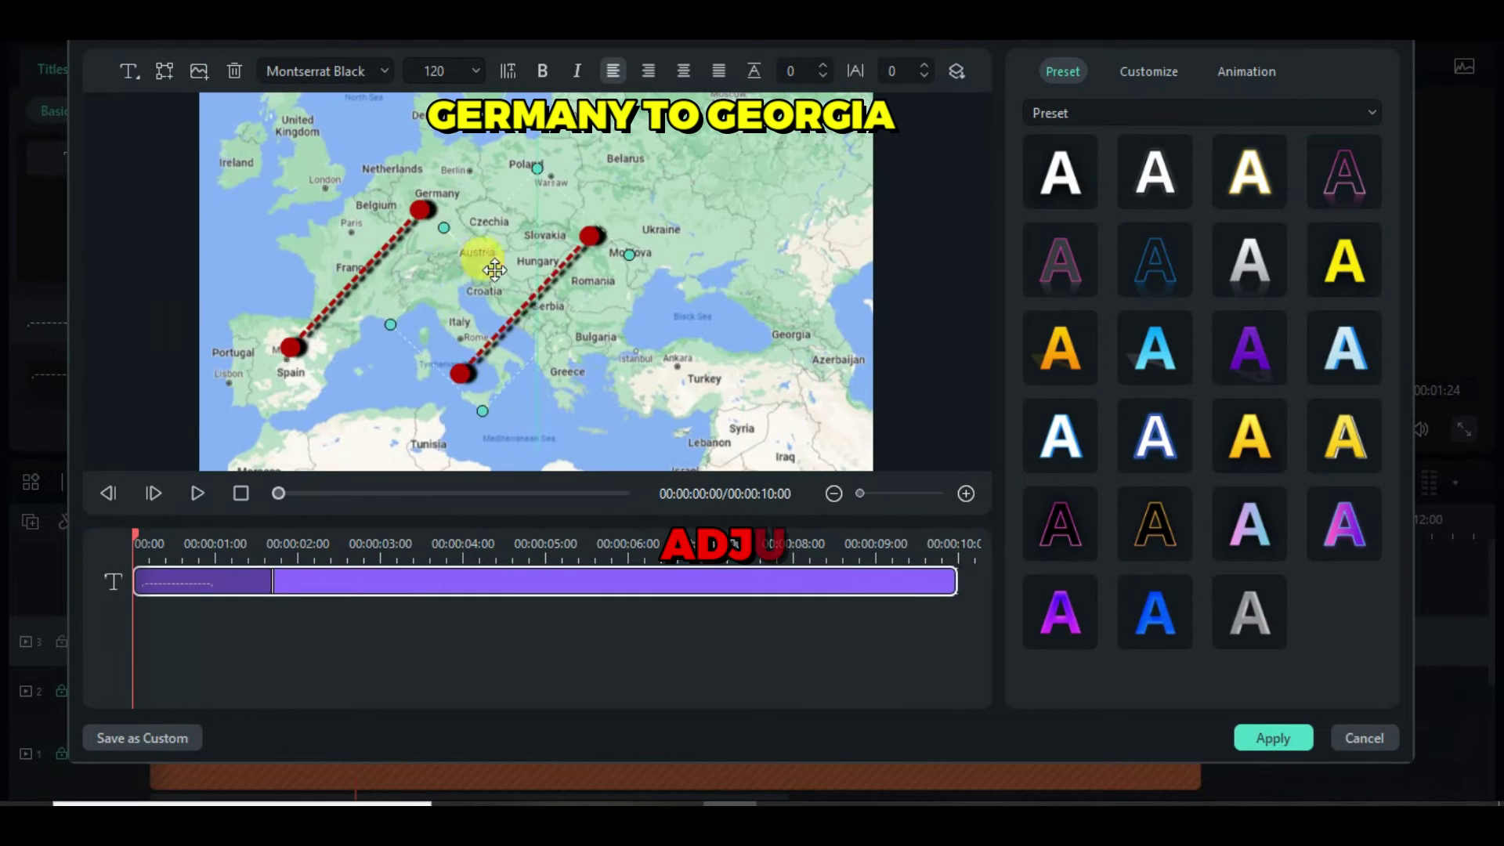
pyautogui.moveTo(517, 235); pyautogui.dragTo(526, 237)
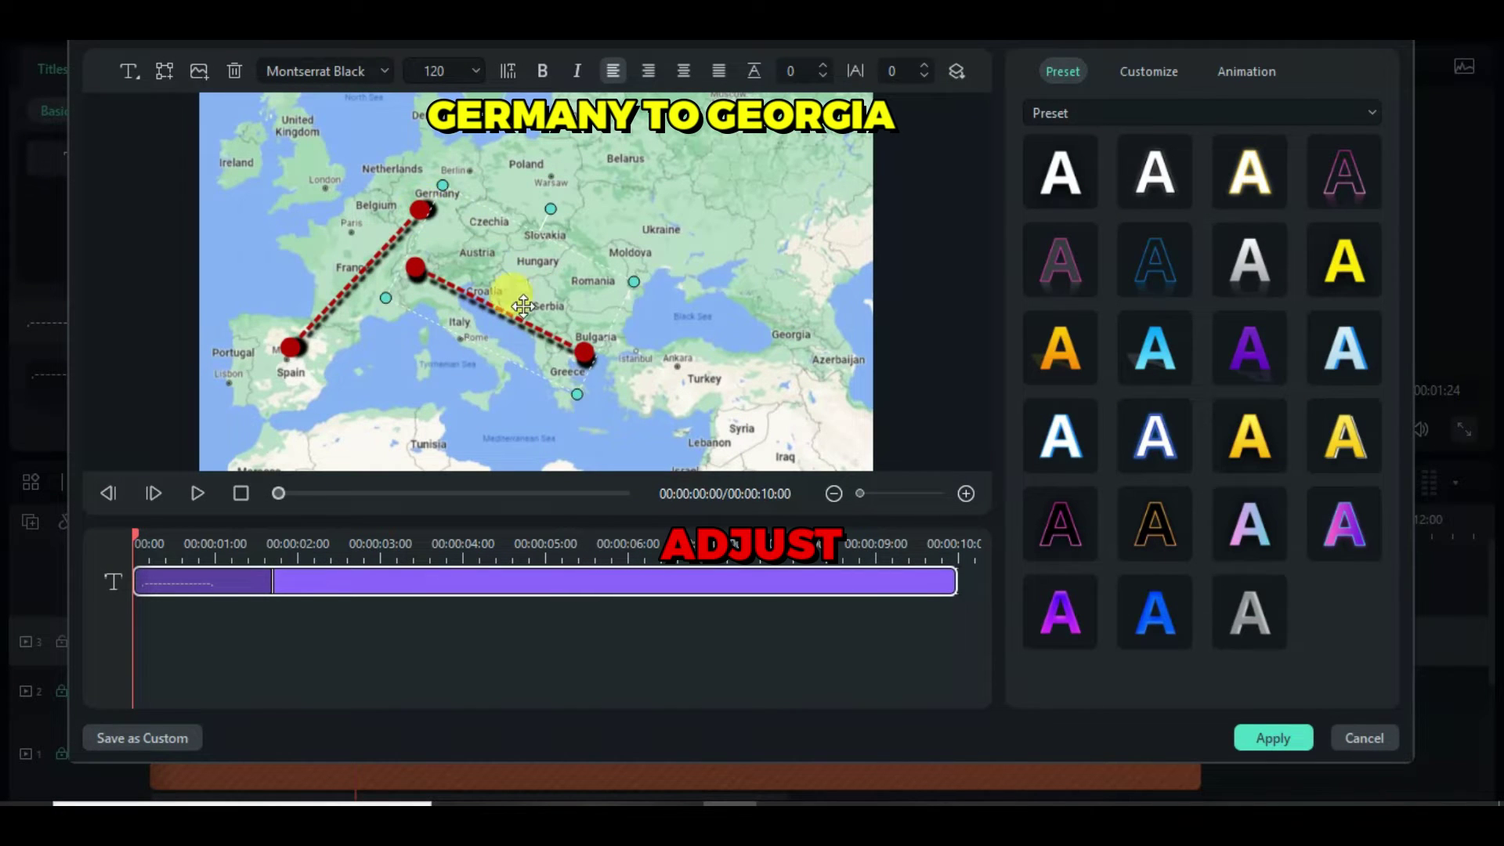
pyautogui.moveTo(535, 319); pyautogui.dragTo(591, 285)
# Replace the starting dot in the line's text with extra dashes and move the lengthened line toward Germany's dot
pyautogui.click(1148, 71)
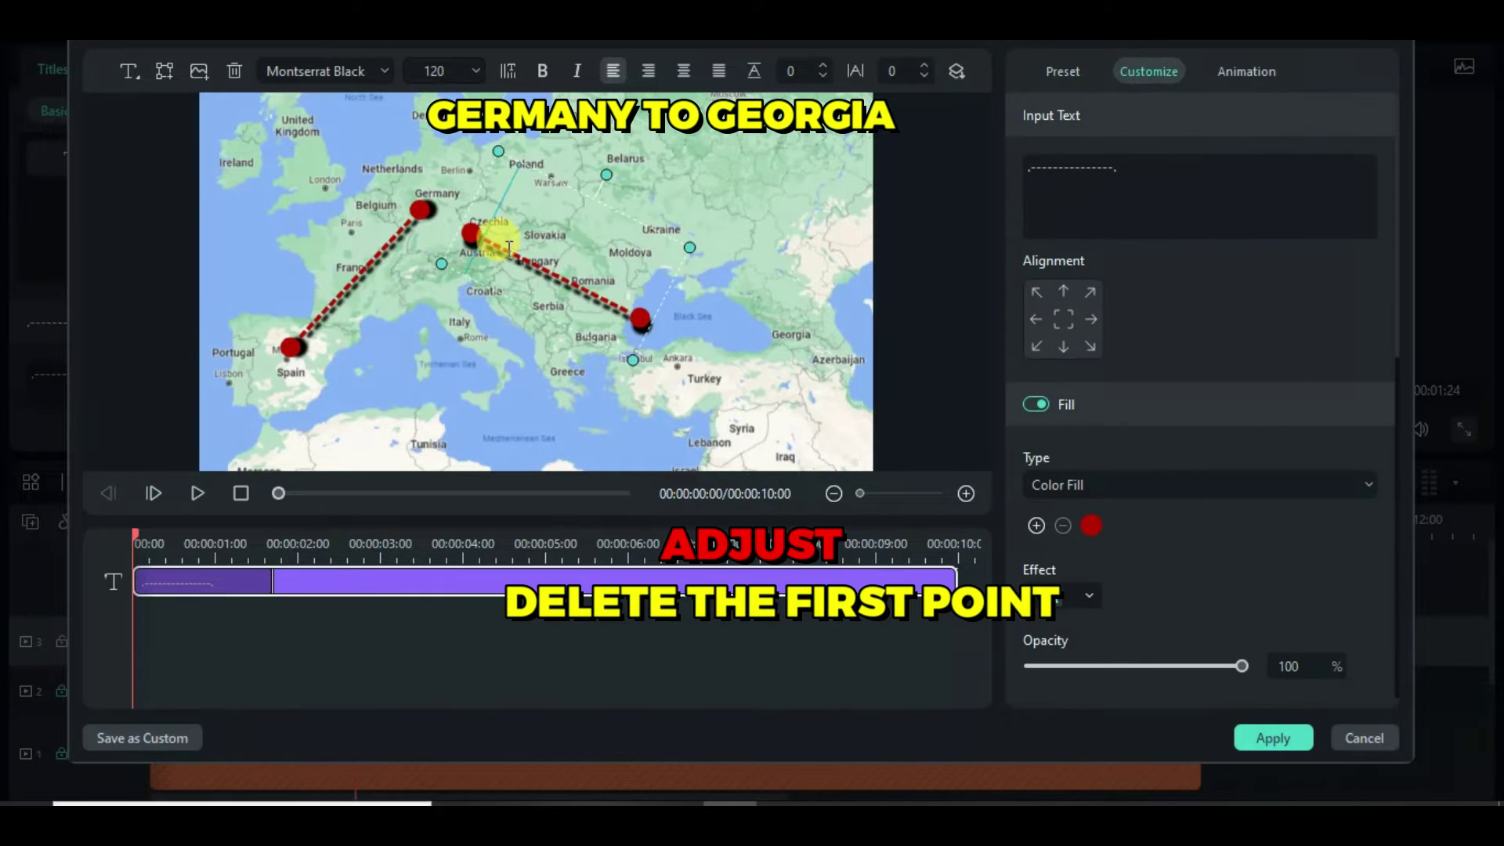
pyautogui.click(1030, 154)
pyautogui.press('BackSpace')
pyautogui.write('--------')
pyautogui.moveTo(608, 185)
pyautogui.mouseDown()
pyautogui.moveTo(626, 170)
pyautogui.moveTo(597, 165)
pyautogui.mouseUp()
pyautogui.moveTo(556, 256); pyautogui.dragTo(588, 240)
# Add more dashes to stretch the line to Georgia, remove the surplus ones, and realign the start with Germany's dot
pyautogui.click(1053, 165)
pyautogui.write('-----------')
pyautogui.click(528, 243)
pyautogui.moveTo(495, 221); pyautogui.dragTo(527, 232)
pyautogui.click(1087, 168)
pyautogui.press('BackSpace')
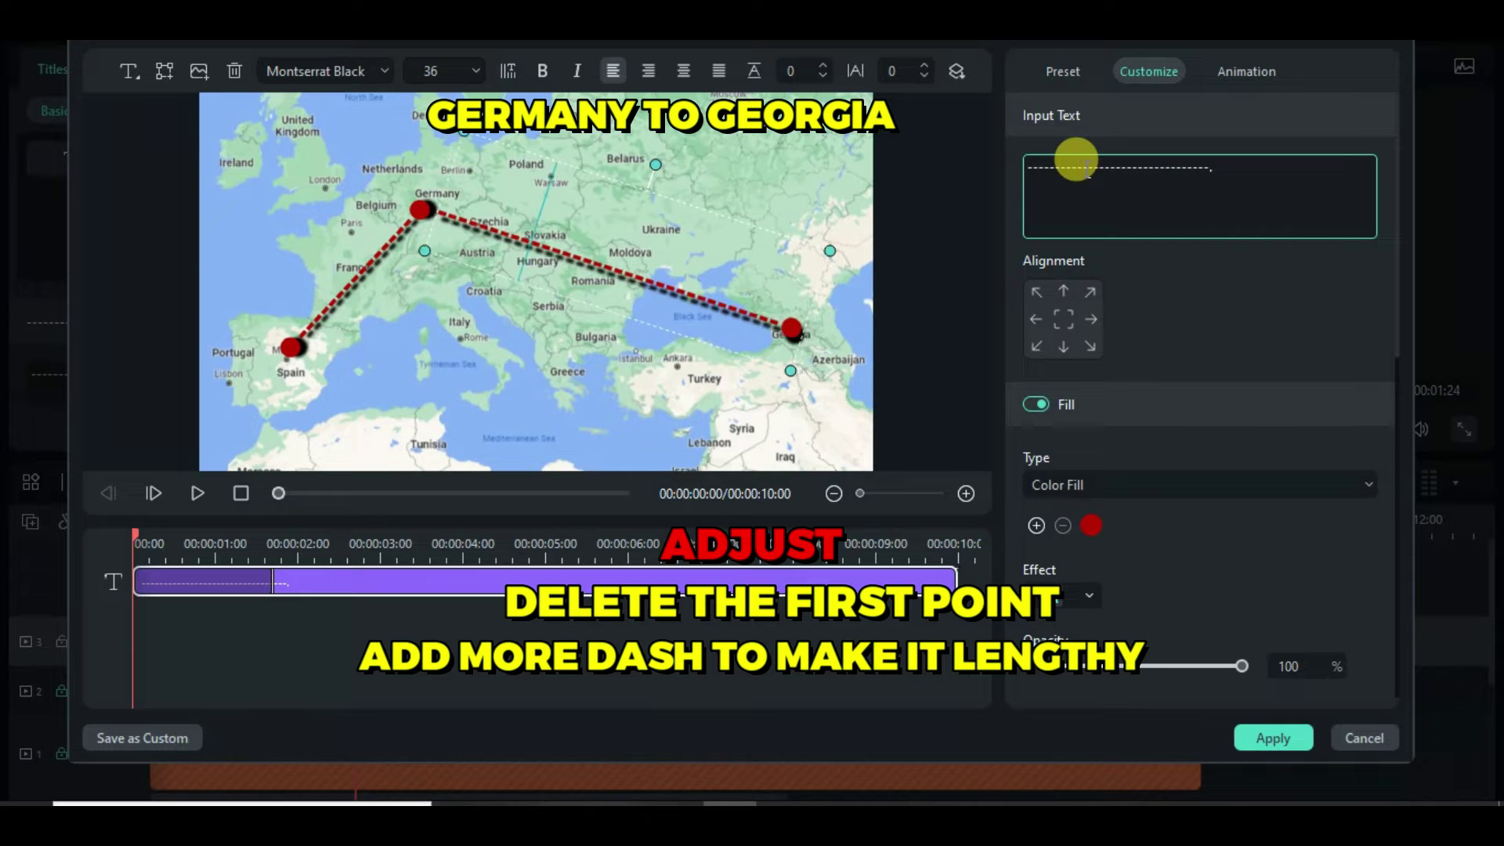
pyautogui.press('BackSpace')
pyautogui.moveTo(665, 252); pyautogui.dragTo(656, 259)
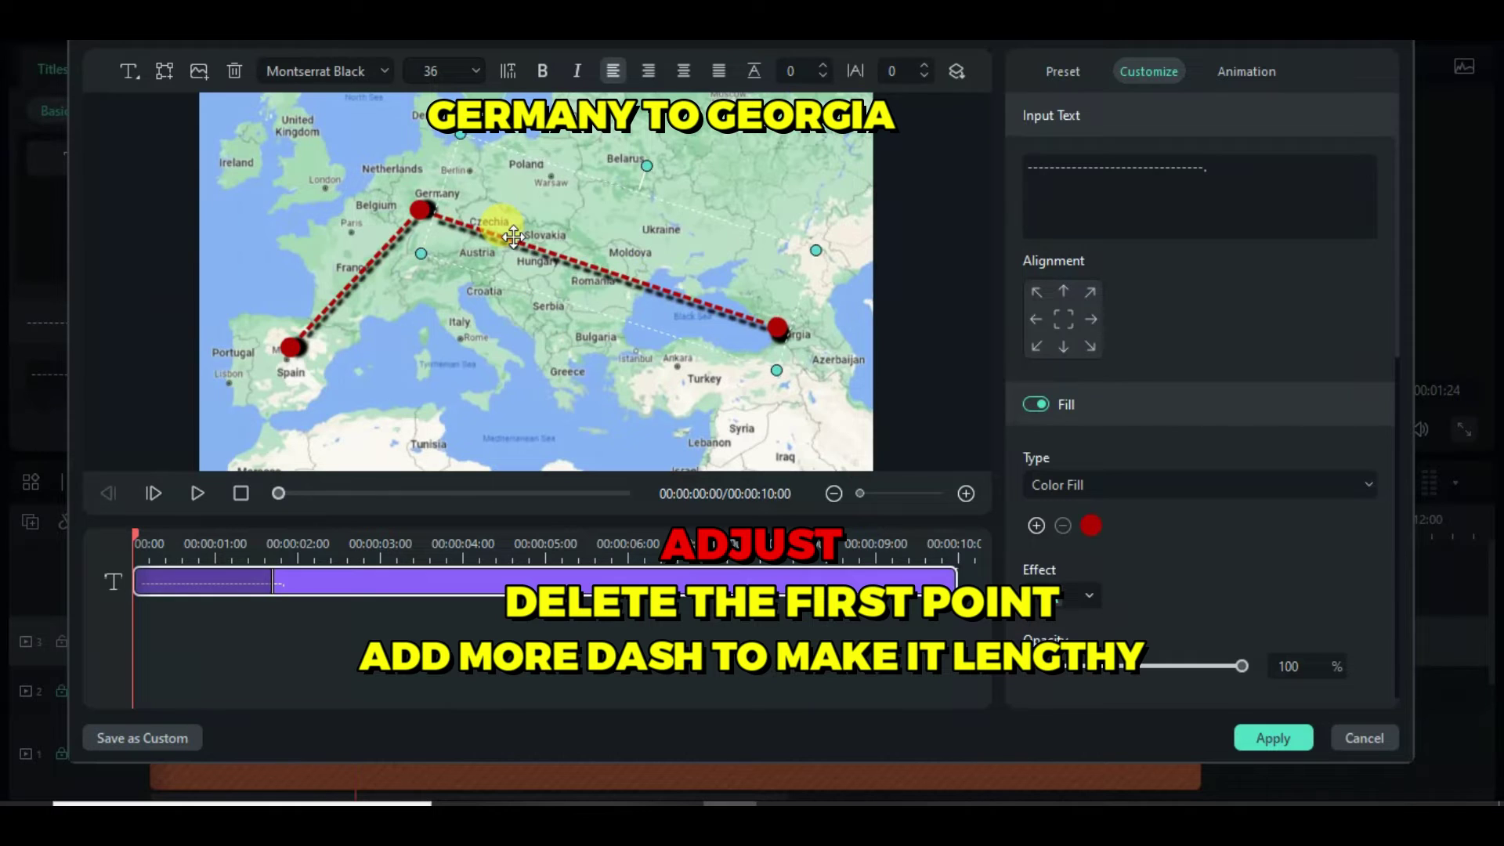
# Fine-tune the length and position of the Germany-to-Georgia line, and apply the title changes after previewing them
pyautogui.click(1097, 165)
pyautogui.moveTo(610, 259); pyautogui.dragTo(603, 257)
pyautogui.click(759, 188)
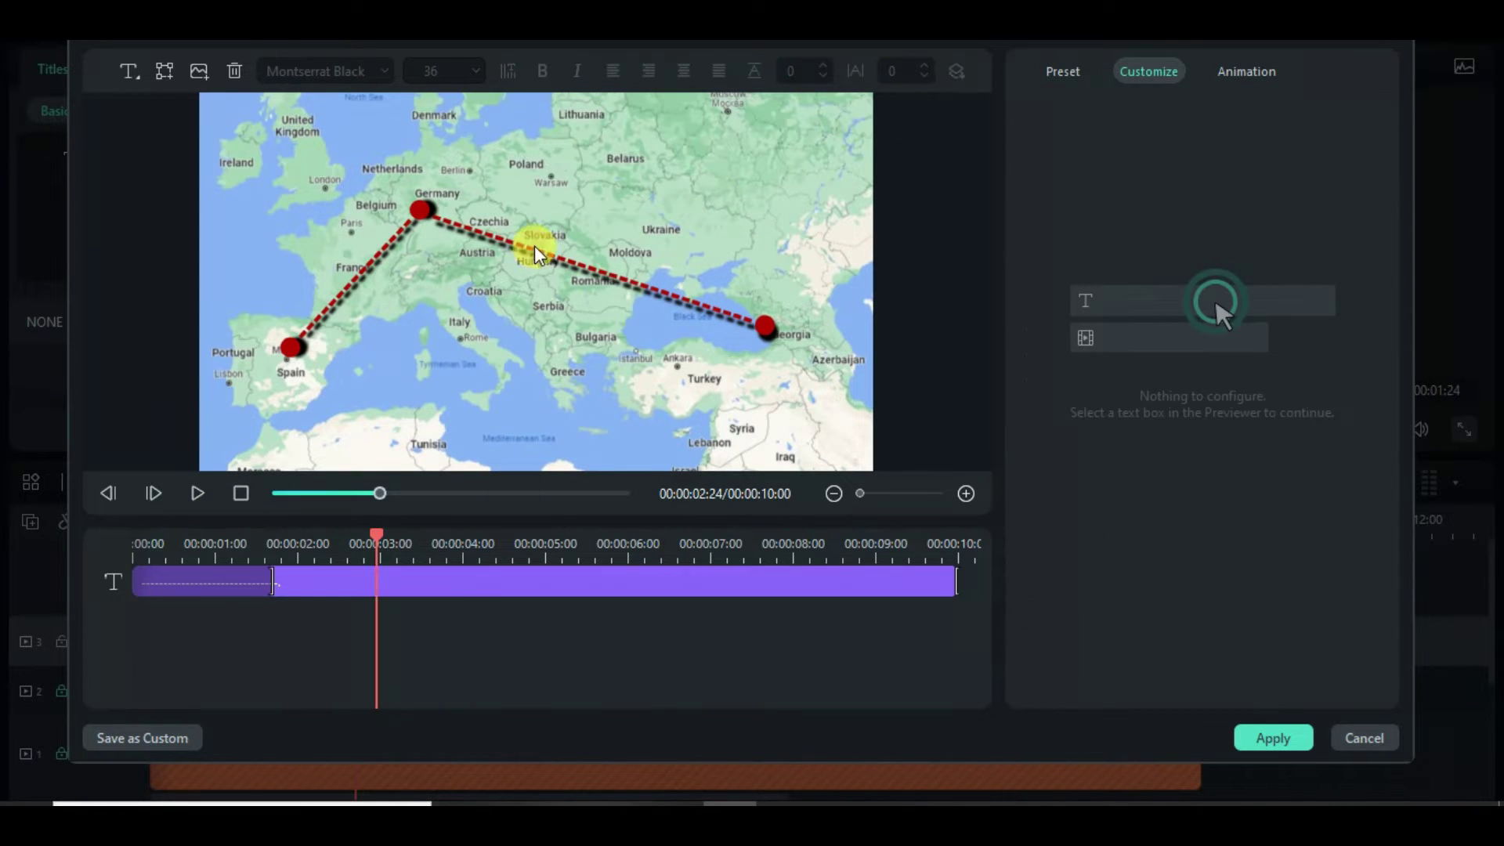
pyautogui.click(534, 246)
pyautogui.click(198, 493)
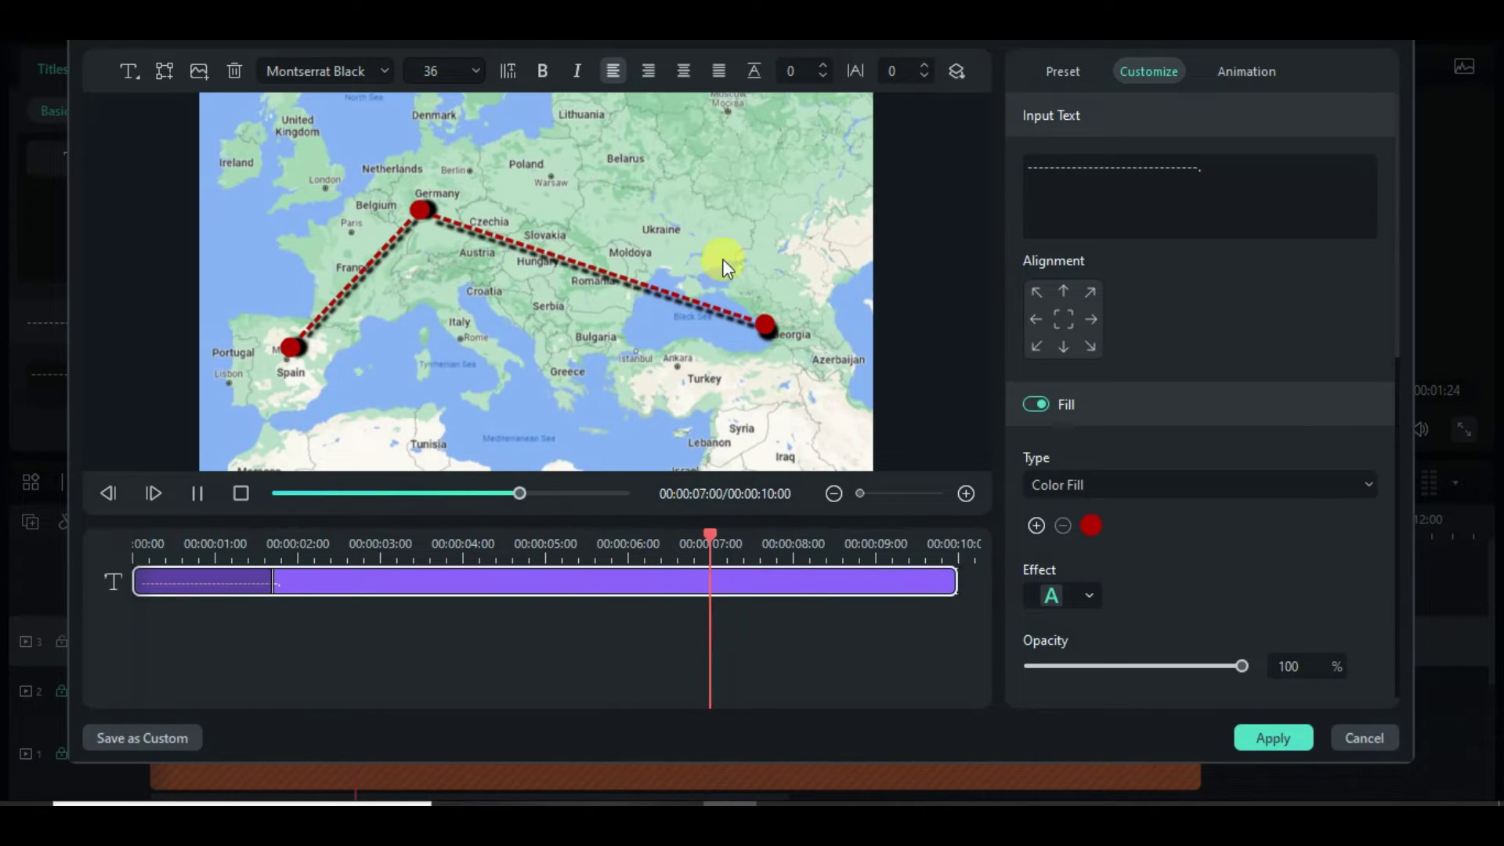
pyautogui.click(1273, 737)
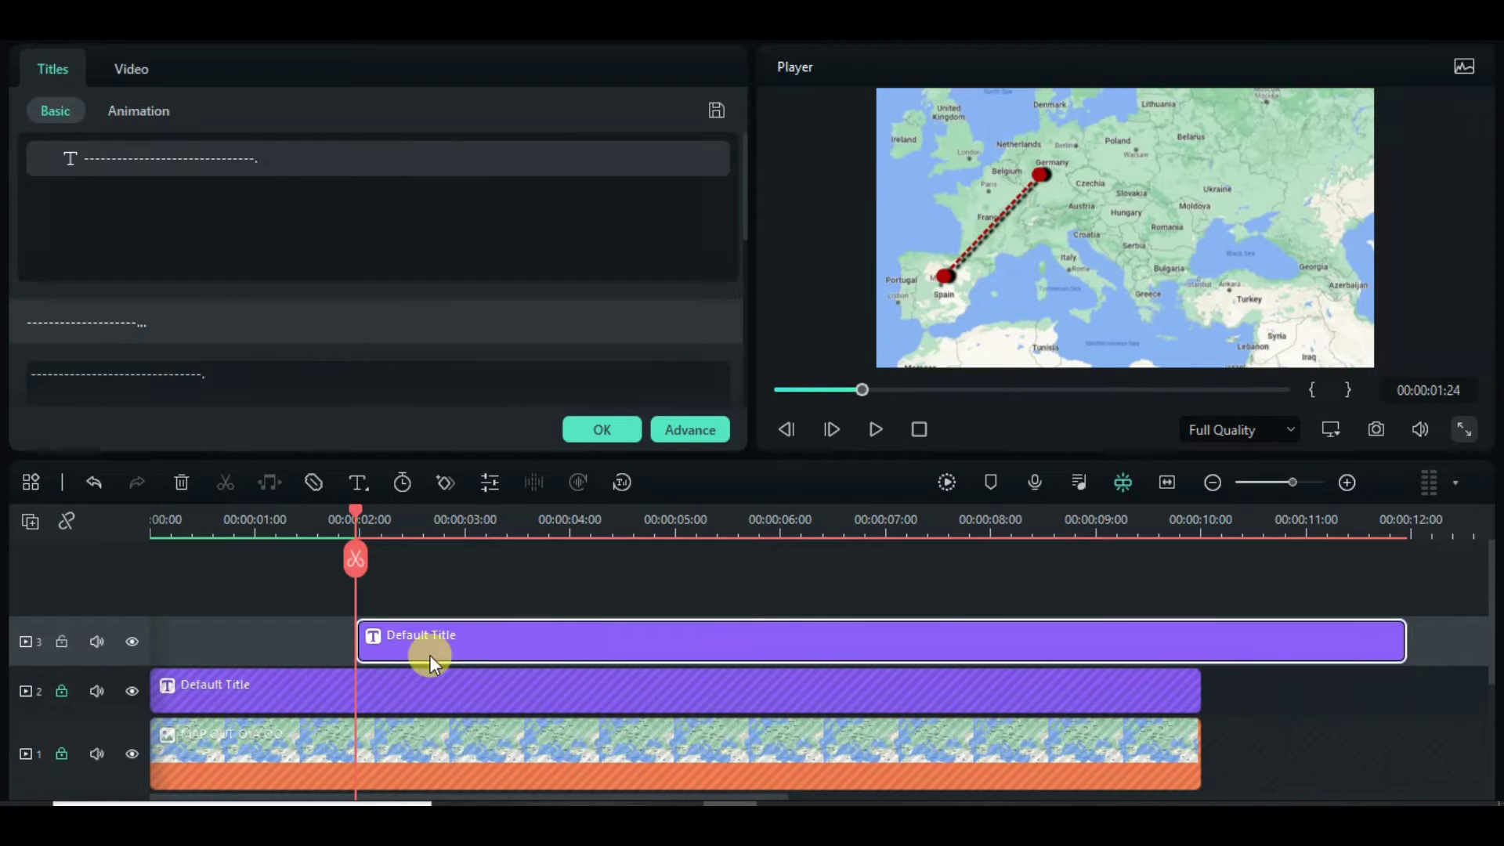
# Play the timeline from the start to check both route lines drawing in sequence
pyautogui.moveTo(356, 510); pyautogui.dragTo(151, 510)
pyautogui.click(876, 429)
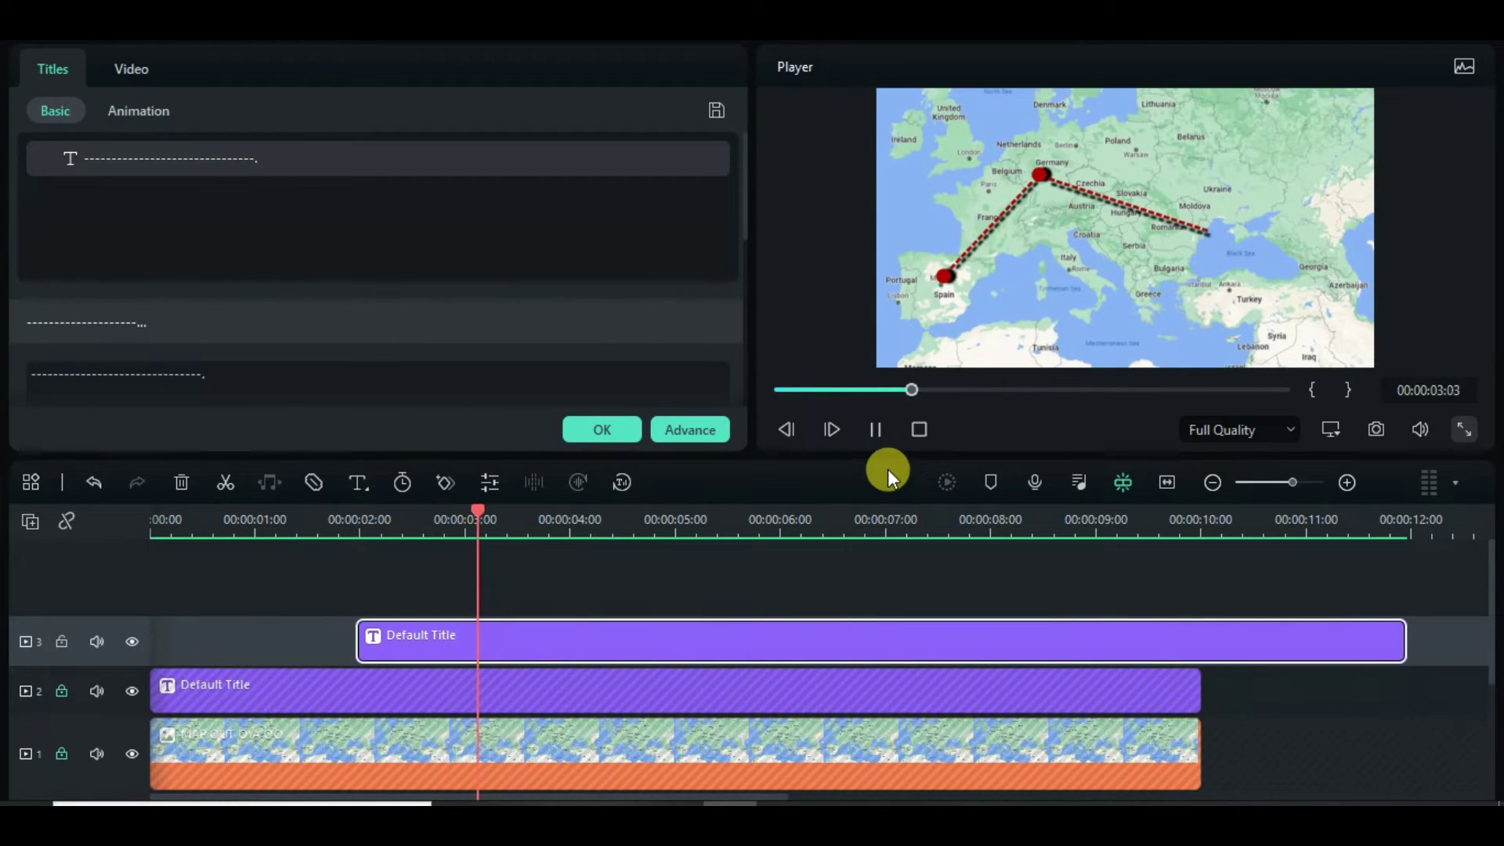
pyautogui.click(876, 430)
# Add a fourth video track and paste the route title onto it at 00:00:03:20, where the second line stops
pyautogui.moveTo(591, 518); pyautogui.dragTo(549, 514)
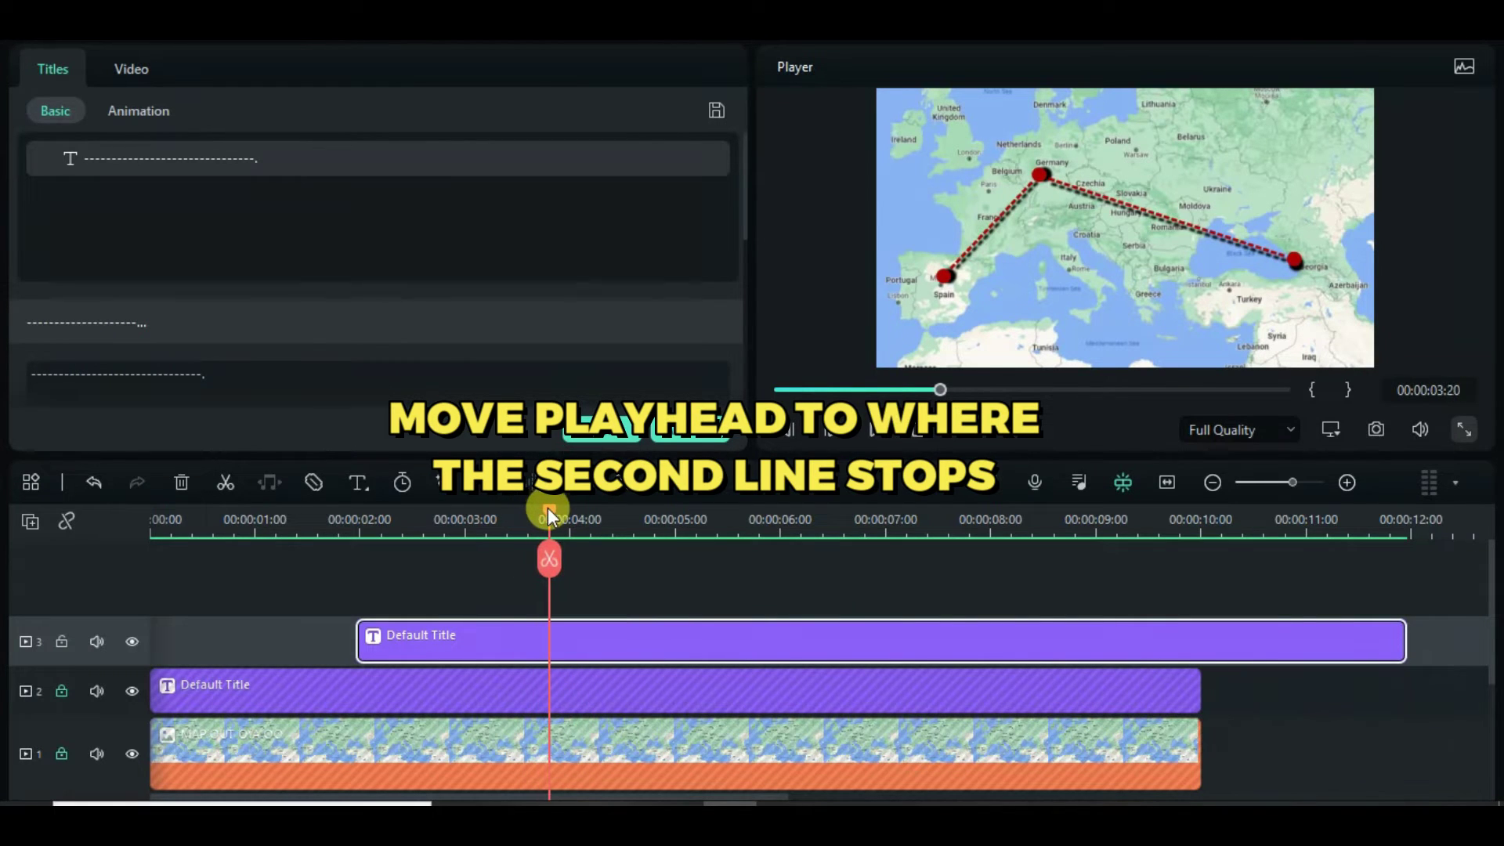
pyautogui.click(29, 521)
pyautogui.click(67, 552)
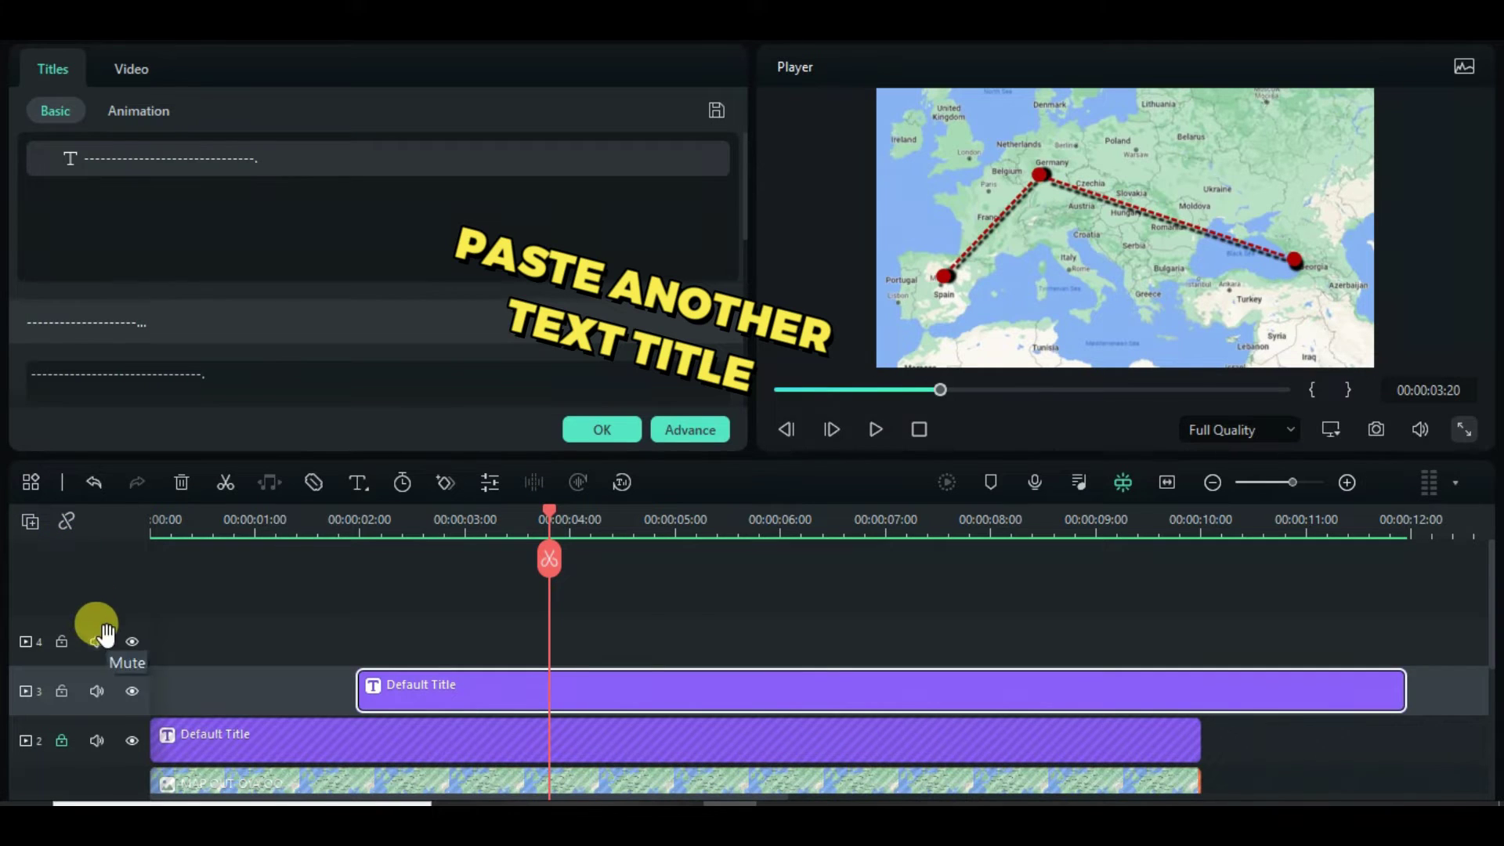
pyautogui.rightClick(633, 636)
pyautogui.click(693, 216)
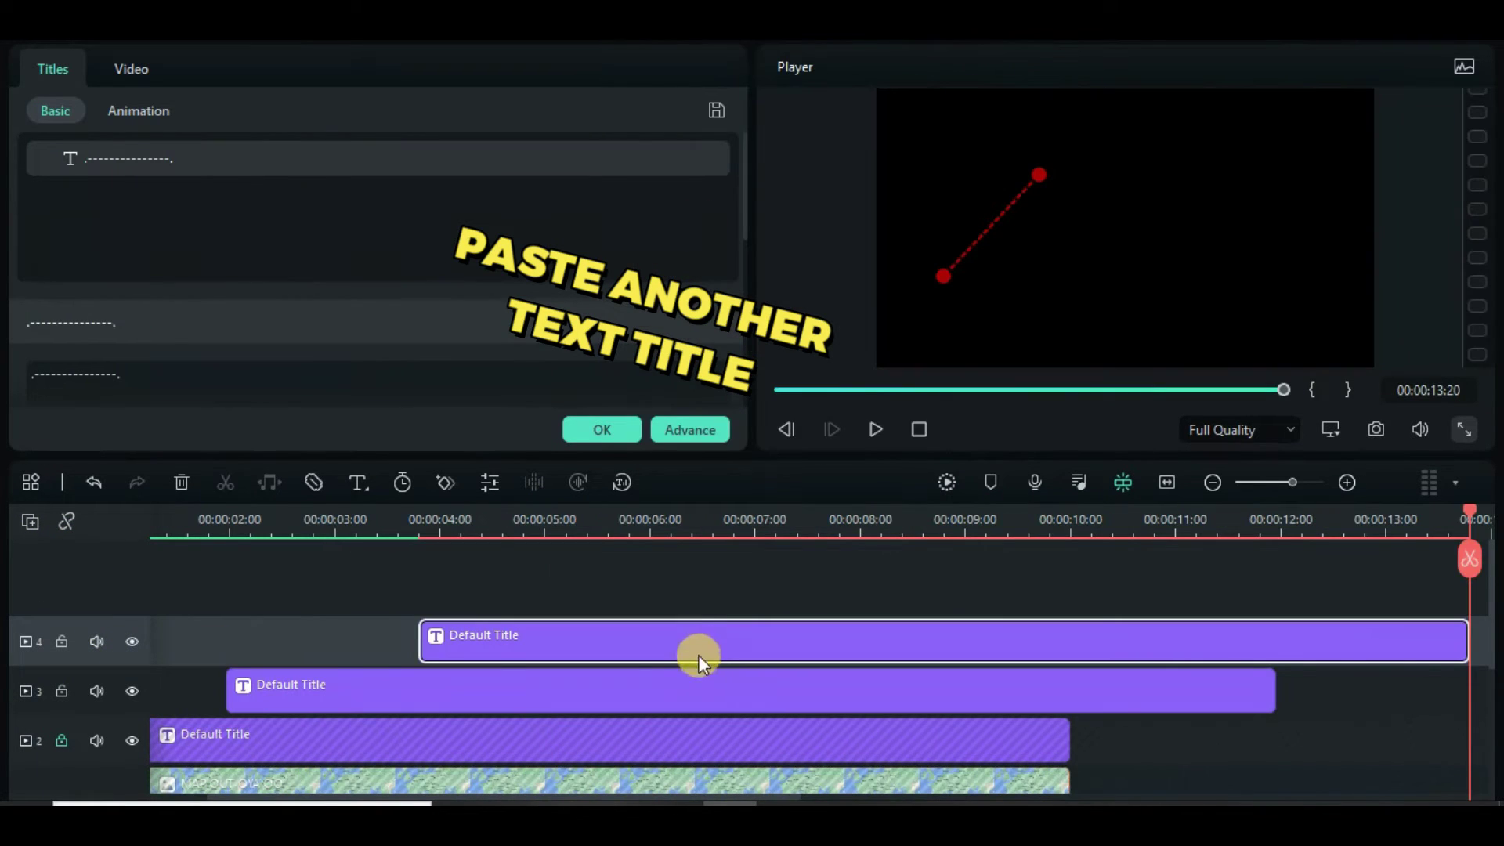
pyautogui.click(1167, 483)
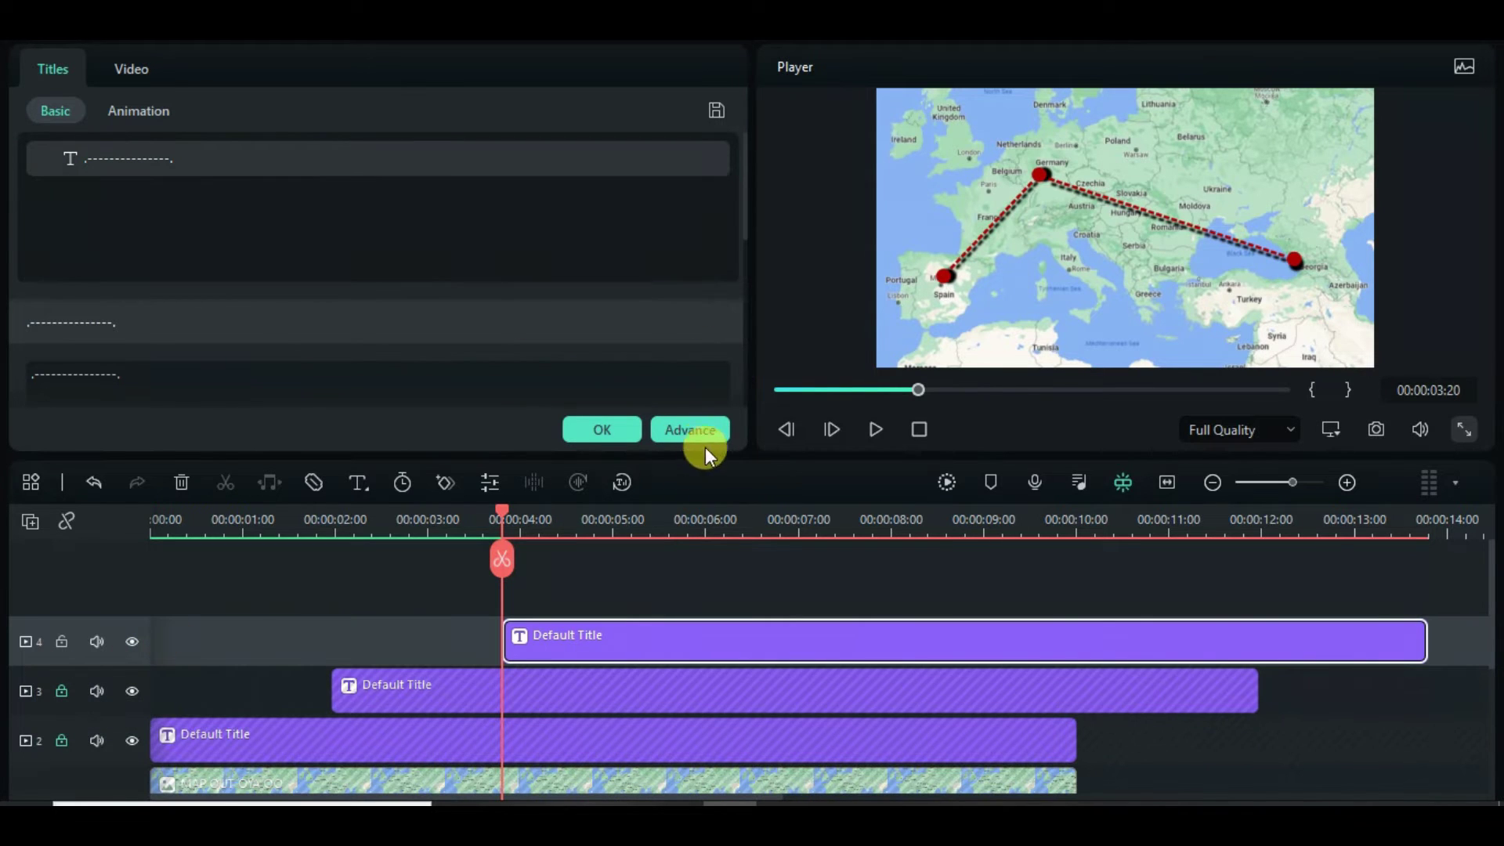
# Open the newly pasted title in the advanced editor and rotate and move its line between Georgia and Greece
pyautogui.click(692, 431)
pyautogui.click(380, 254)
pyautogui.moveTo(379, 255); pyautogui.dragTo(687, 372)
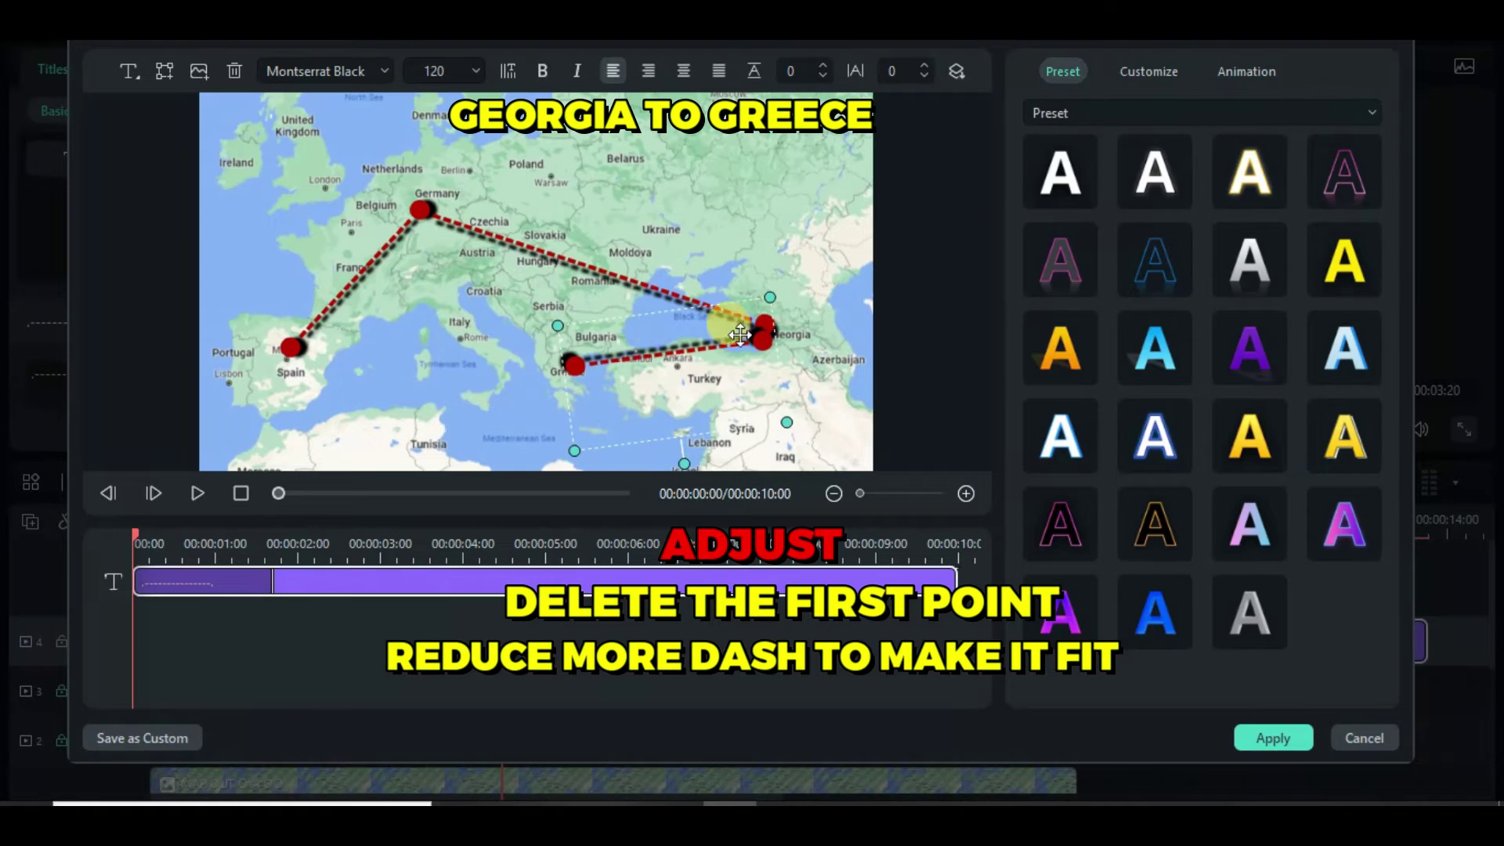
# Delete the starting dot and a surplus dash from the line's text, and realign it from Georgia to Greece
pyautogui.click(1148, 71)
pyautogui.click(1038, 166)
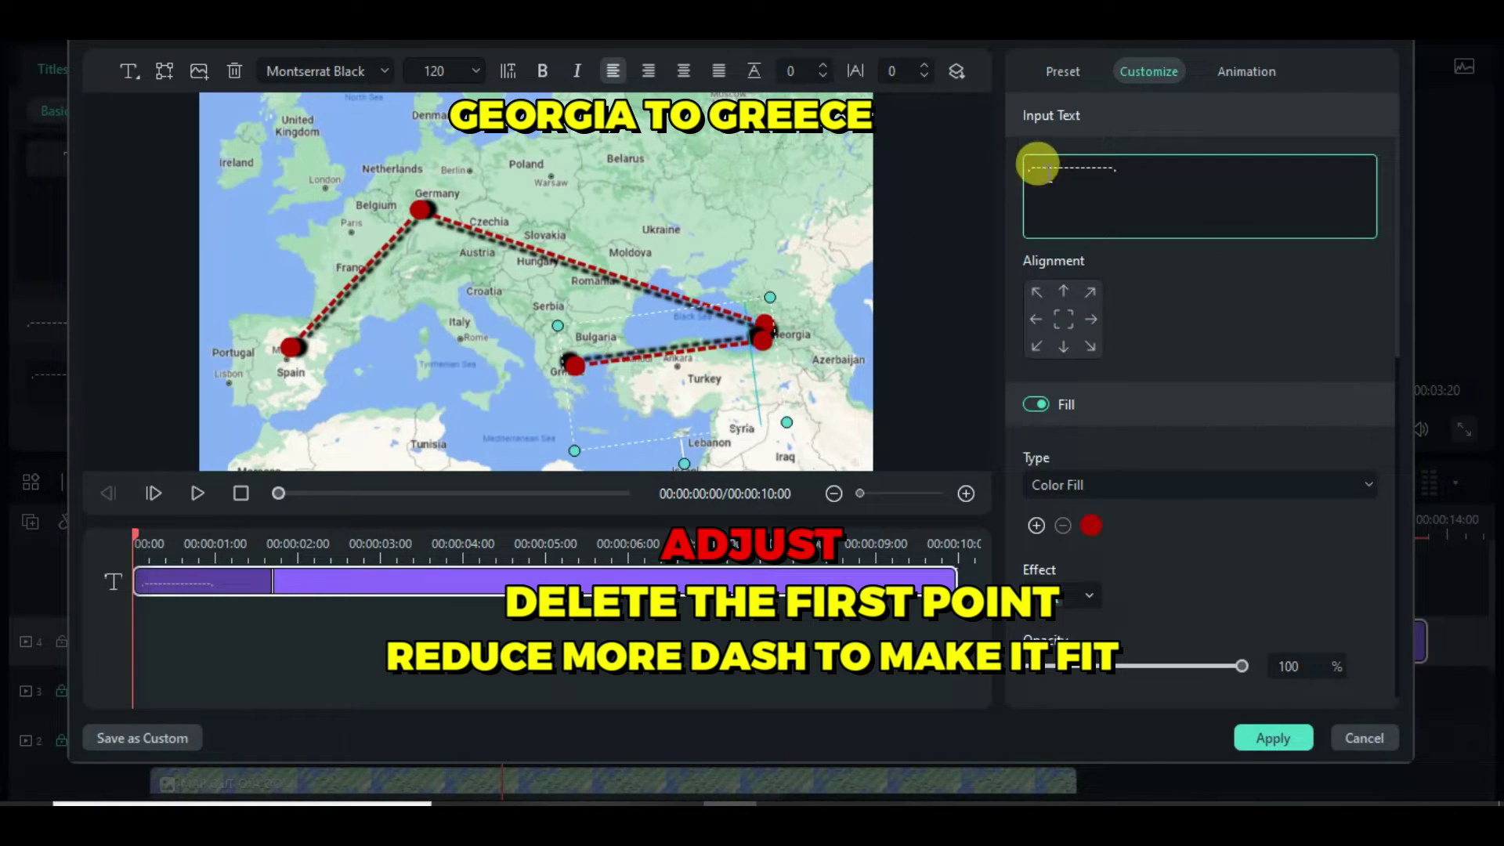
pyautogui.press('BackSpace')
pyautogui.moveTo(683, 460); pyautogui.dragTo(692, 462)
pyautogui.moveTo(646, 370); pyautogui.dragTo(624, 368)
pyautogui.click(1053, 169)
pyautogui.press('BackSpace')
pyautogui.click(622, 391)
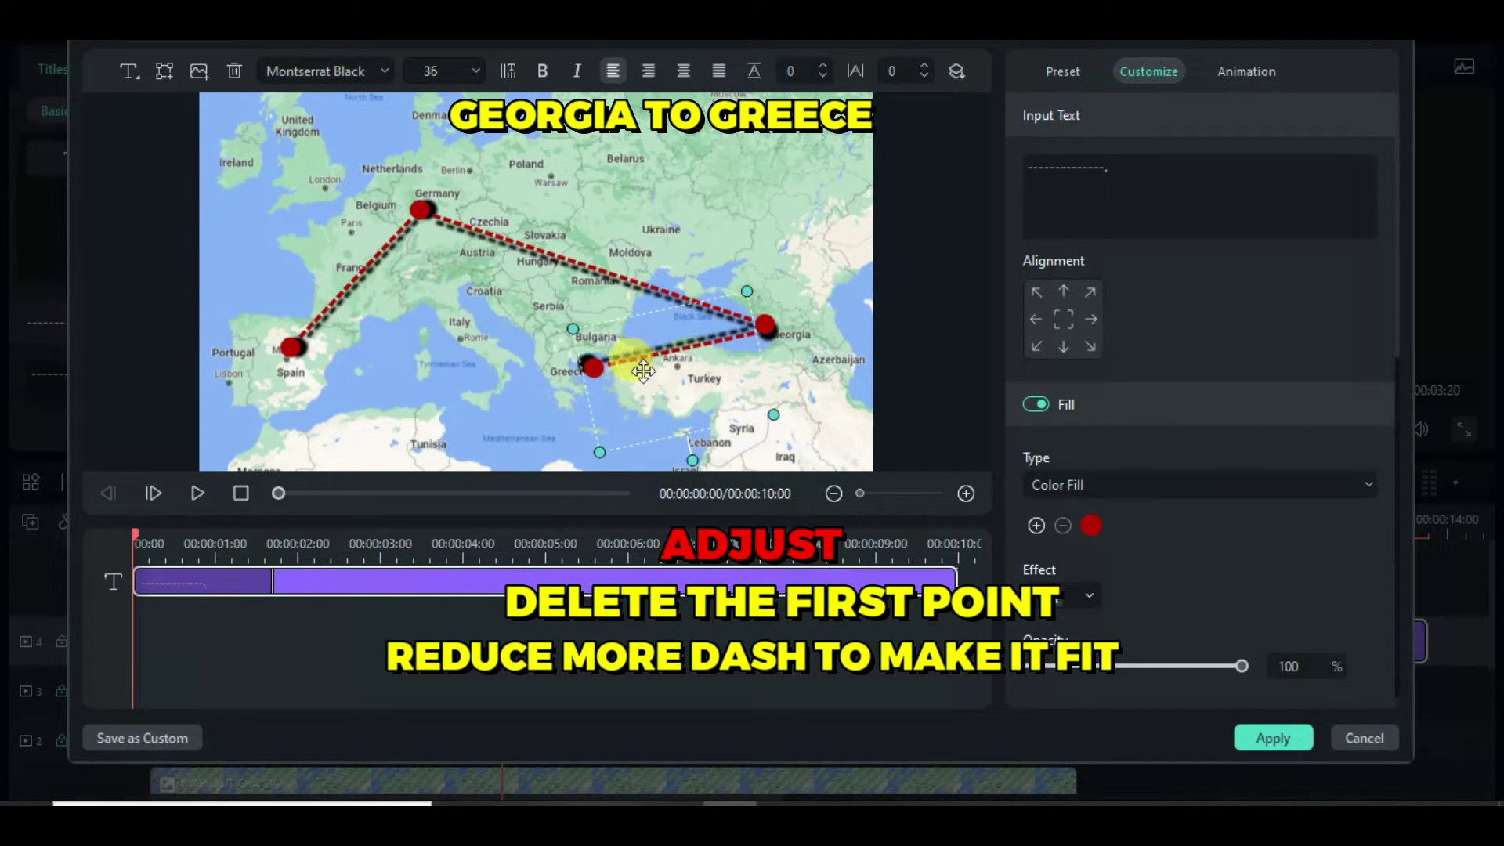
# Preview the Georgia-to-Greece line's animation from the start in the title editor
pyautogui.click(197, 493)
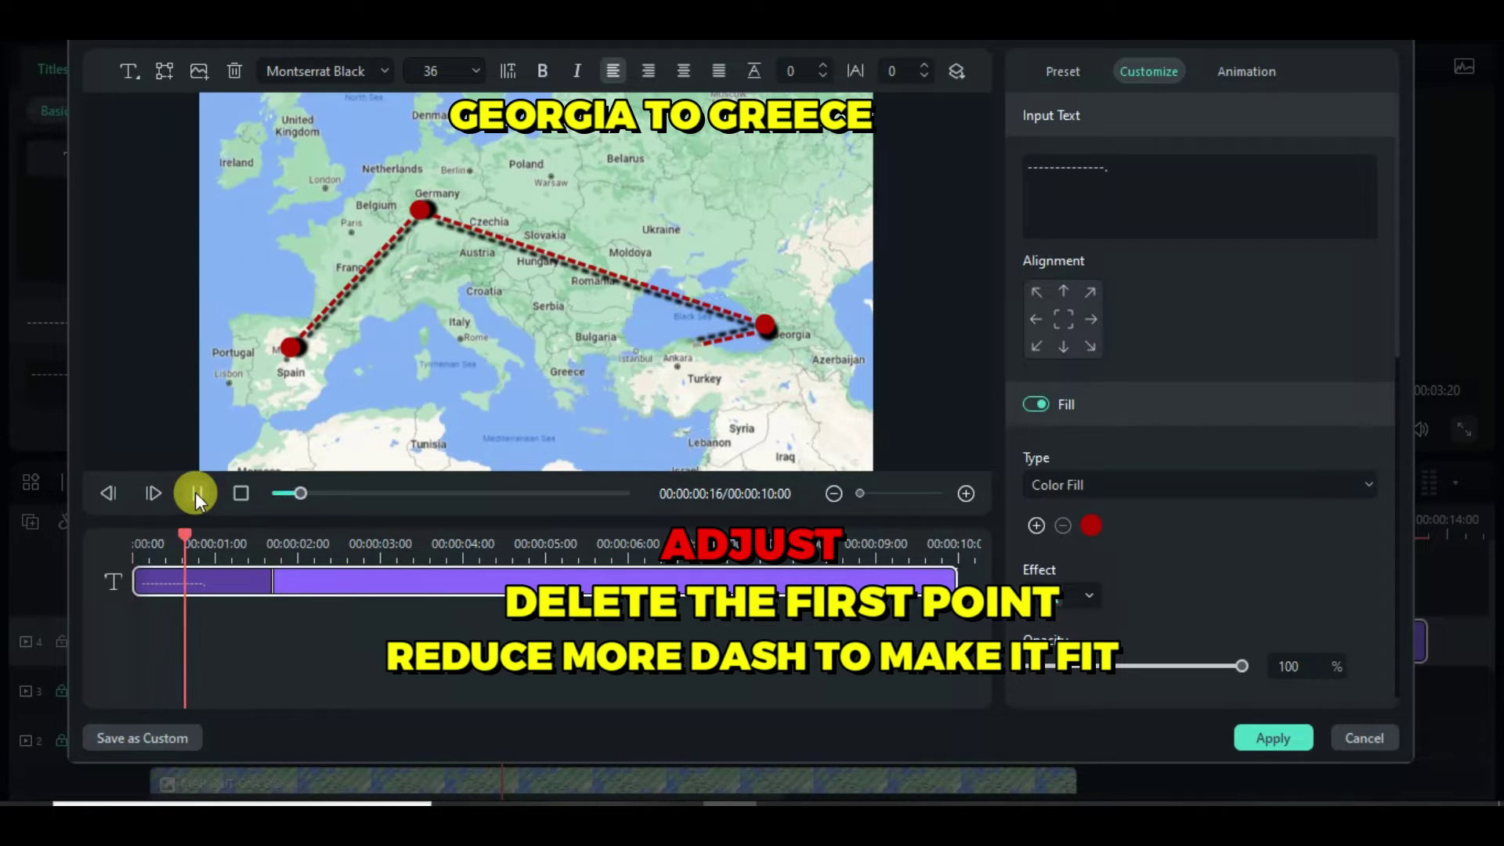
pyautogui.moveTo(412, 534); pyautogui.dragTo(130, 565)
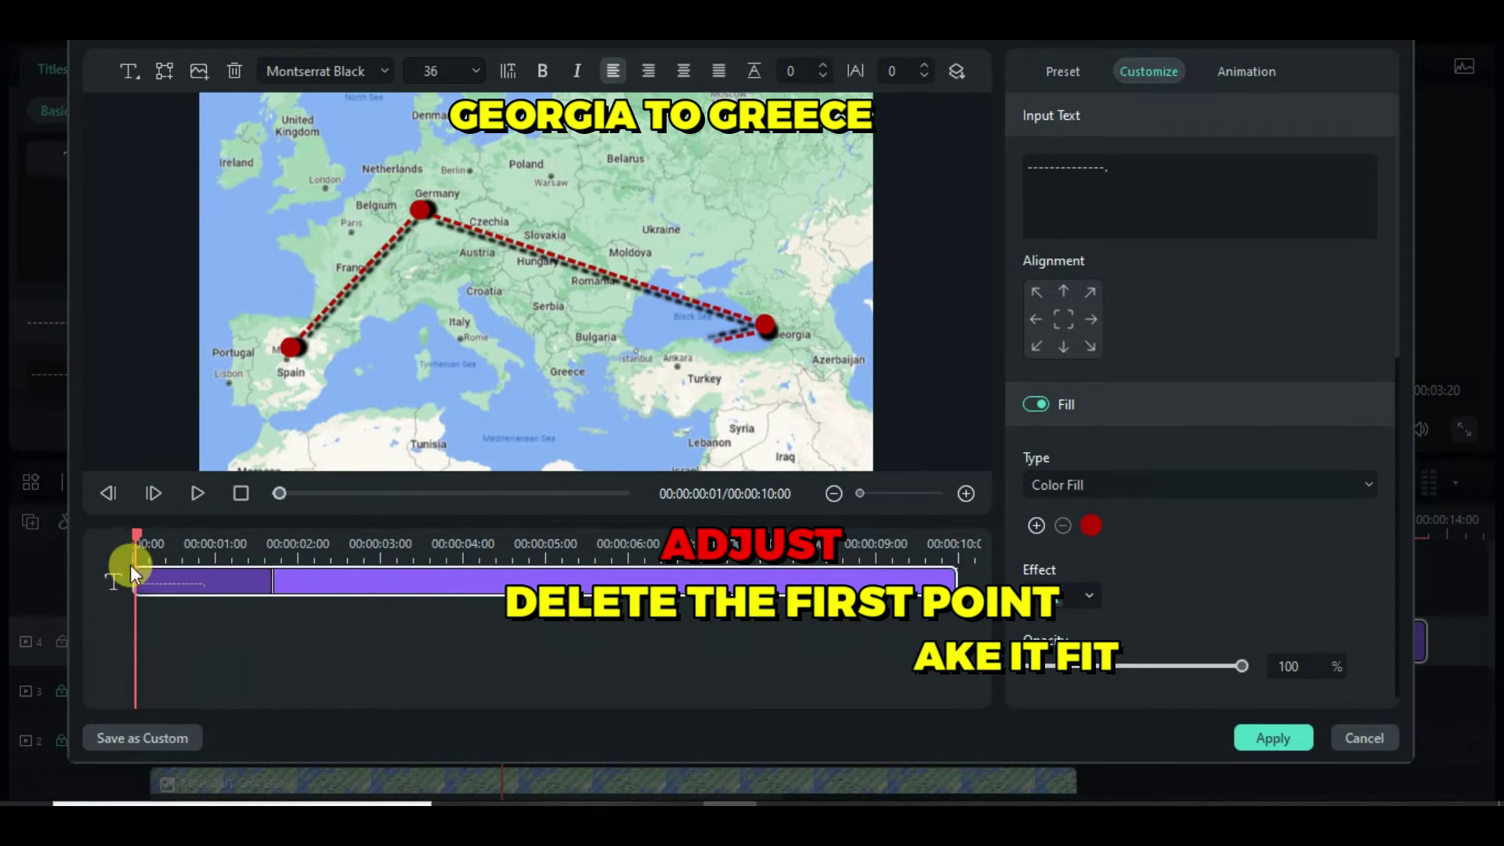
pyautogui.click(197, 494)
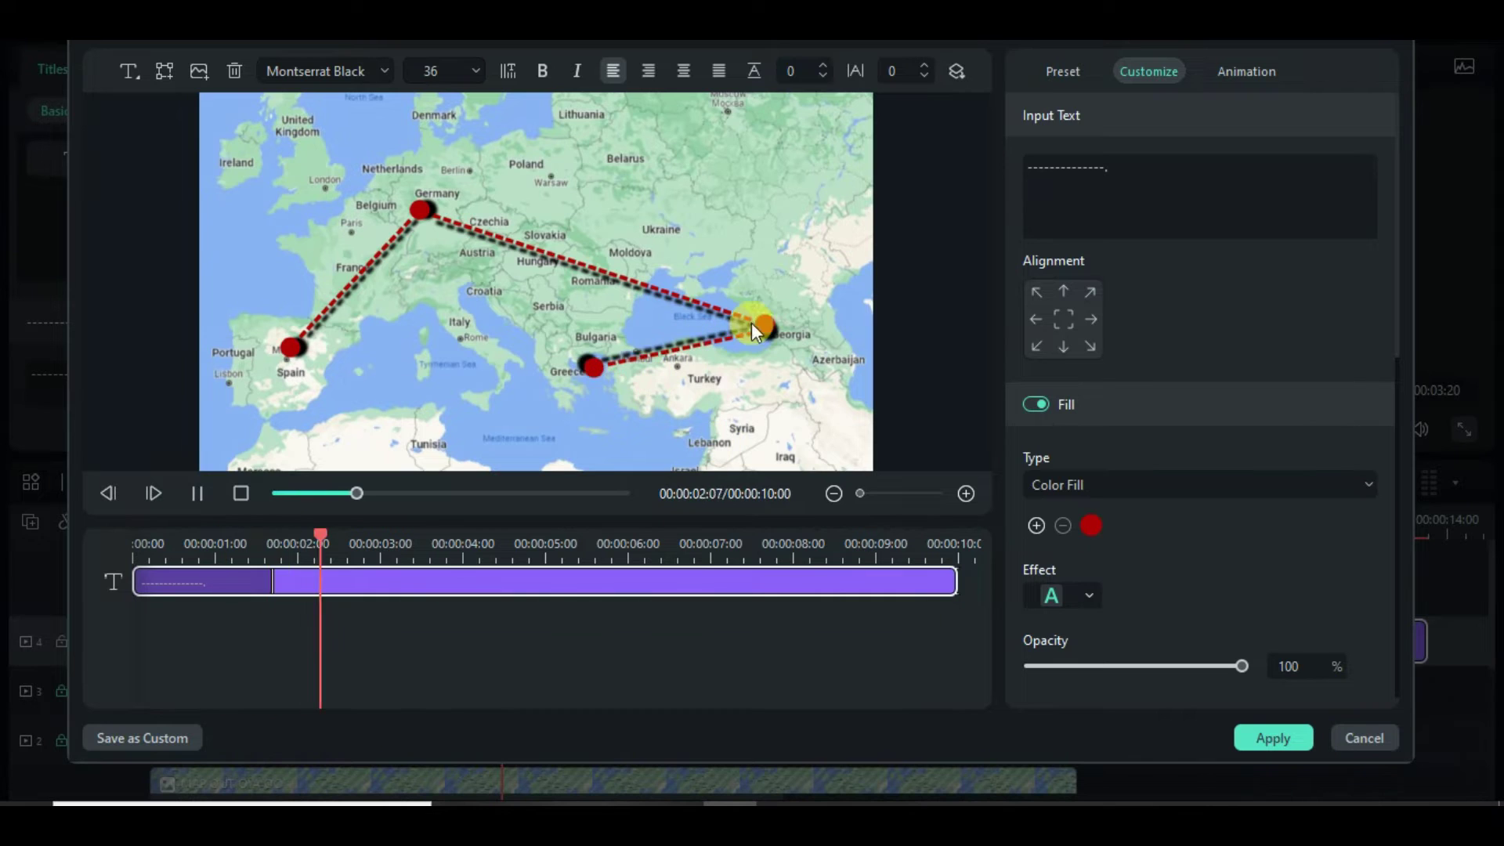
pyautogui.click(197, 493)
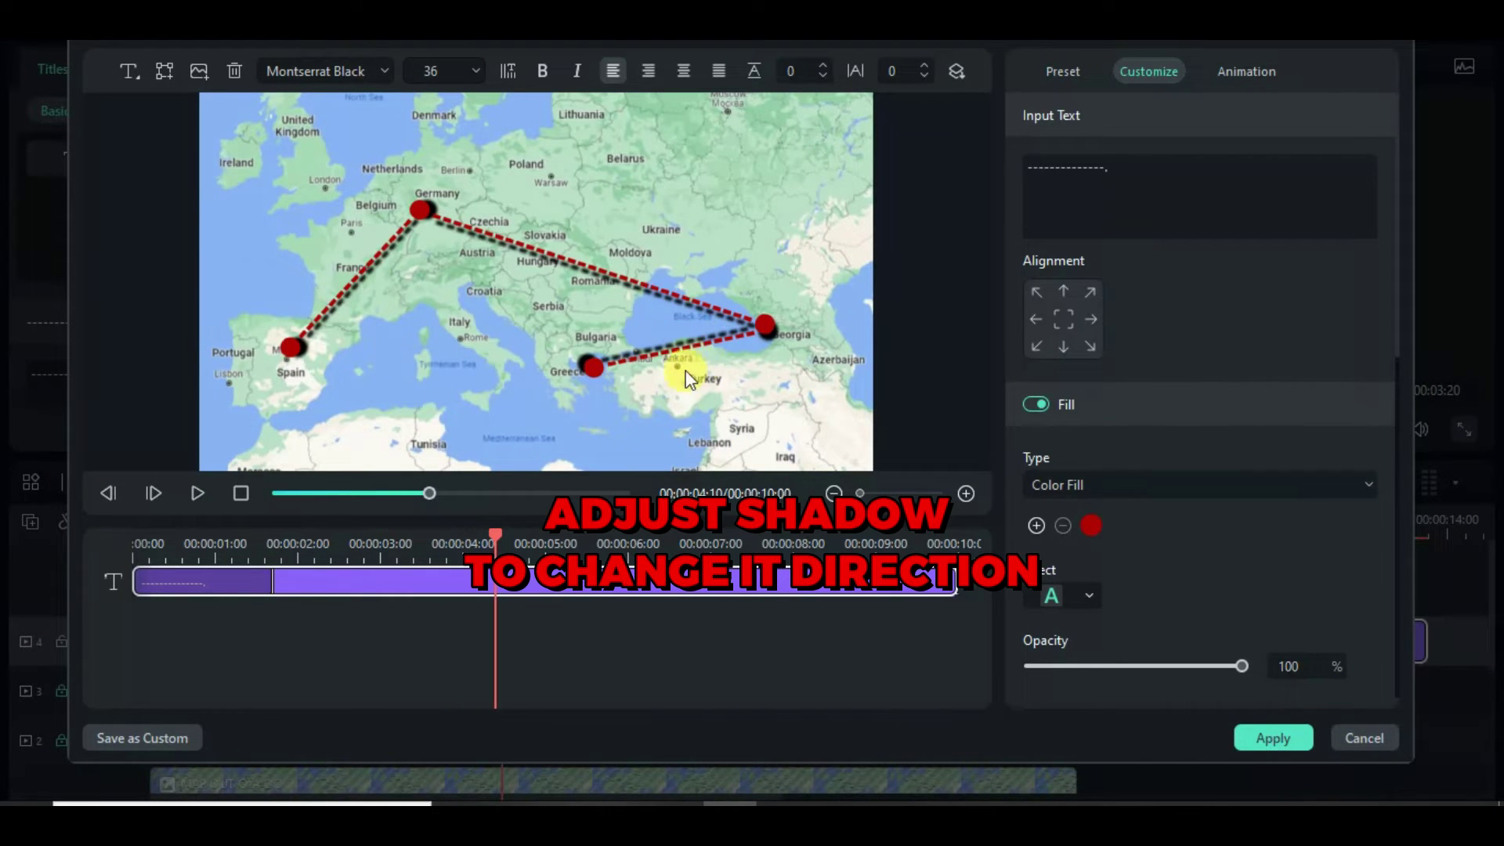
# Change the Georgia-to-Greece line's shadow type so its shadow falls in the same direction as the other lines
pyautogui.scroll(-5, 1292, 505)
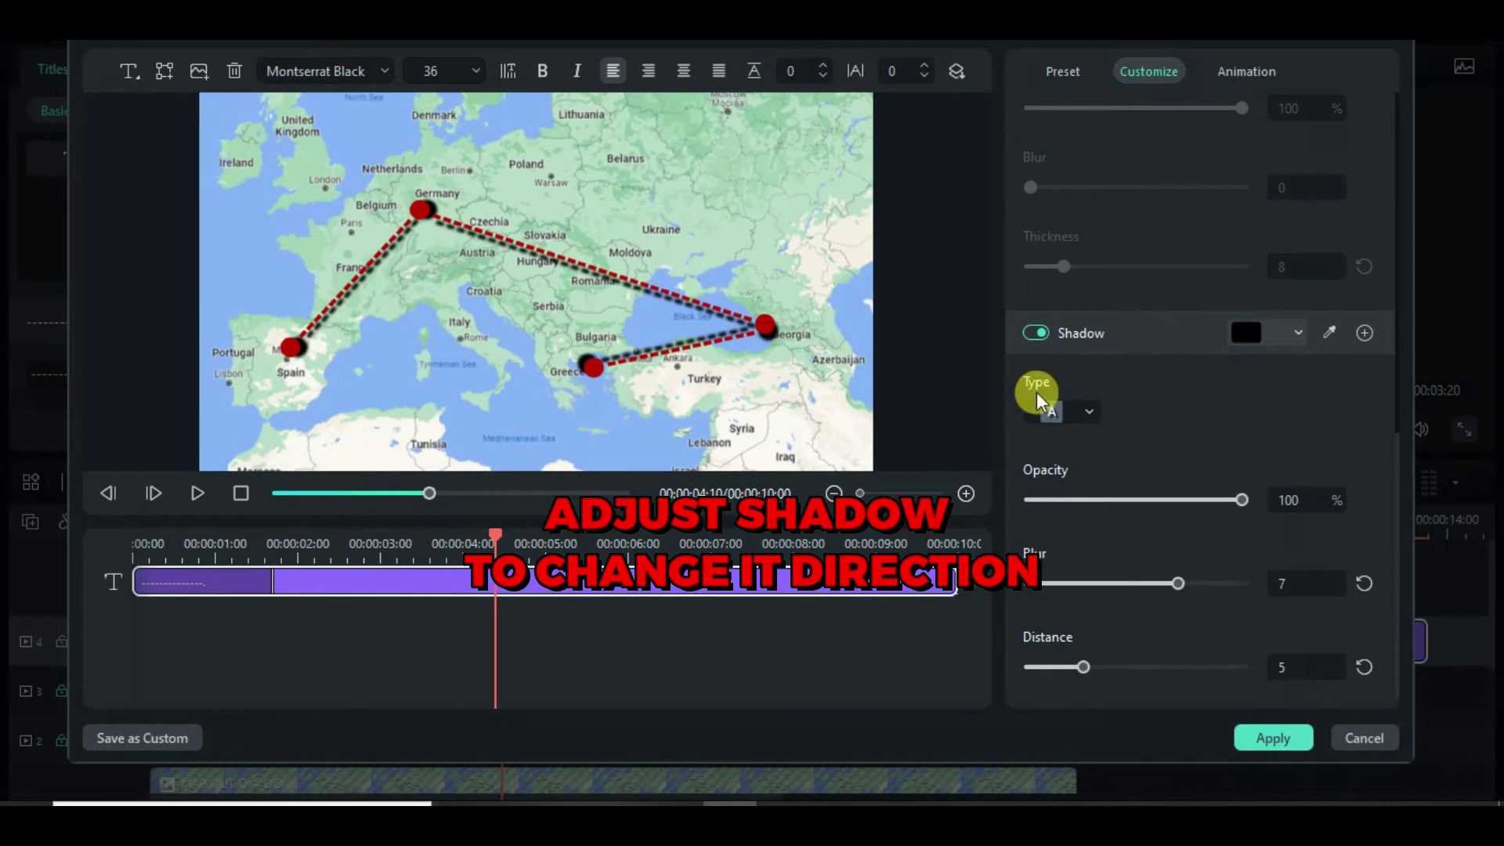
pyautogui.click(1087, 412)
pyautogui.click(1052, 461)
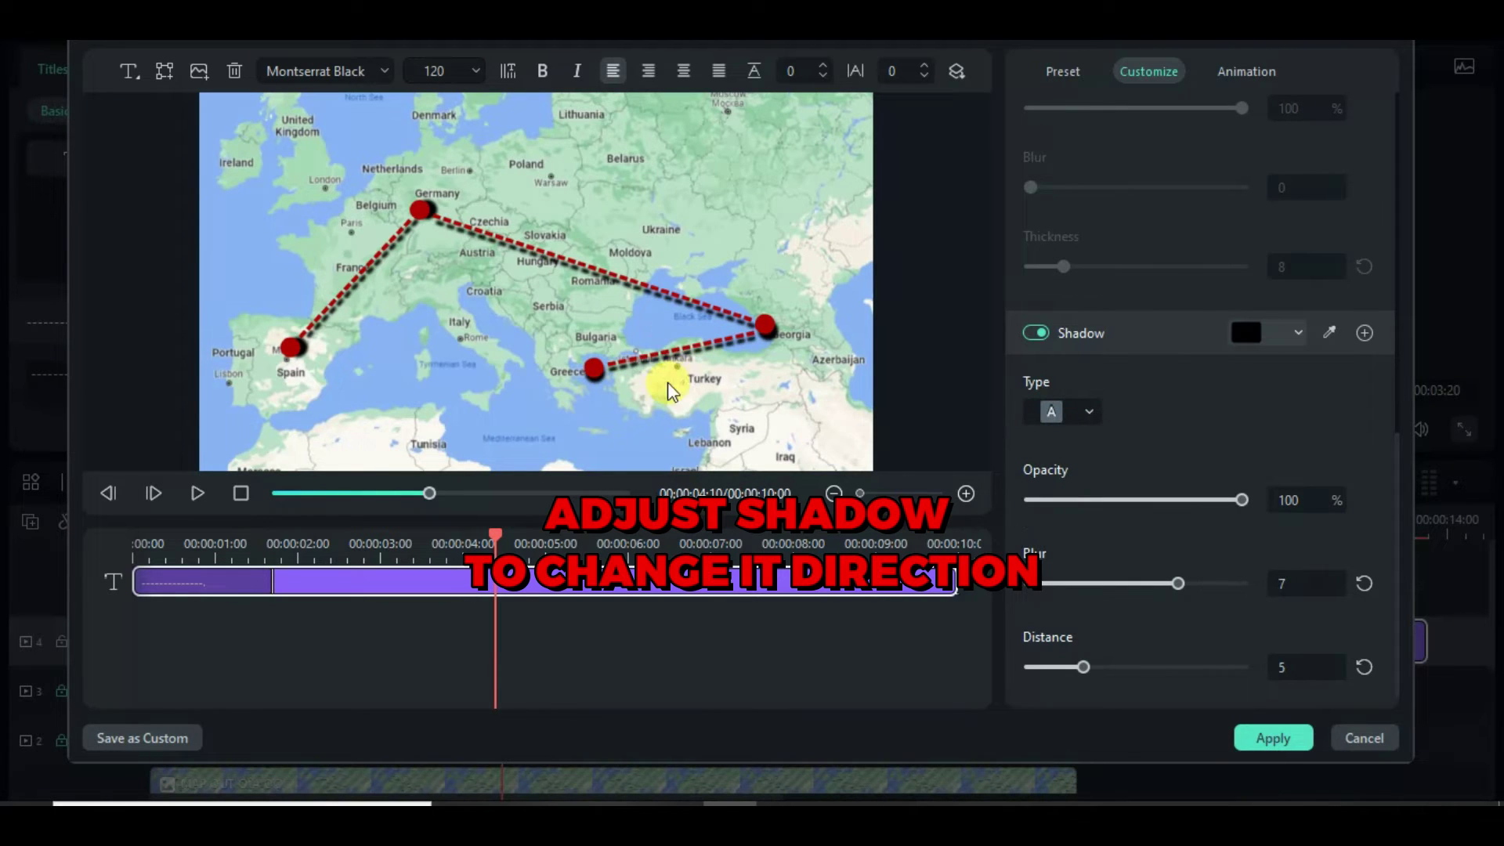
# Preview the line's animation with the new shadow from the start and apply the title changes
pyautogui.moveTo(490, 540); pyautogui.dragTo(74, 577)
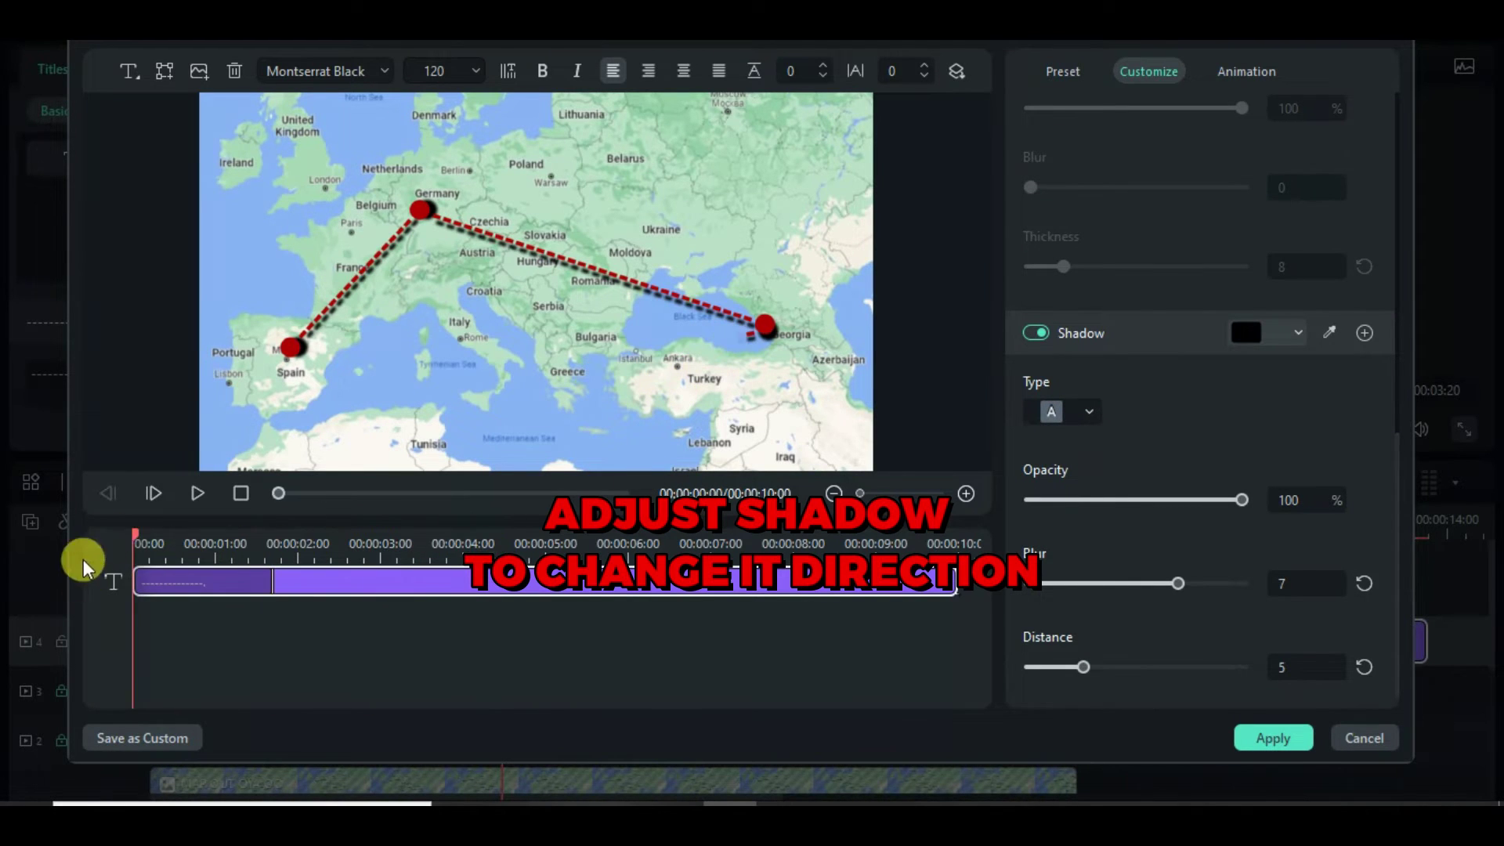
pyautogui.click(198, 493)
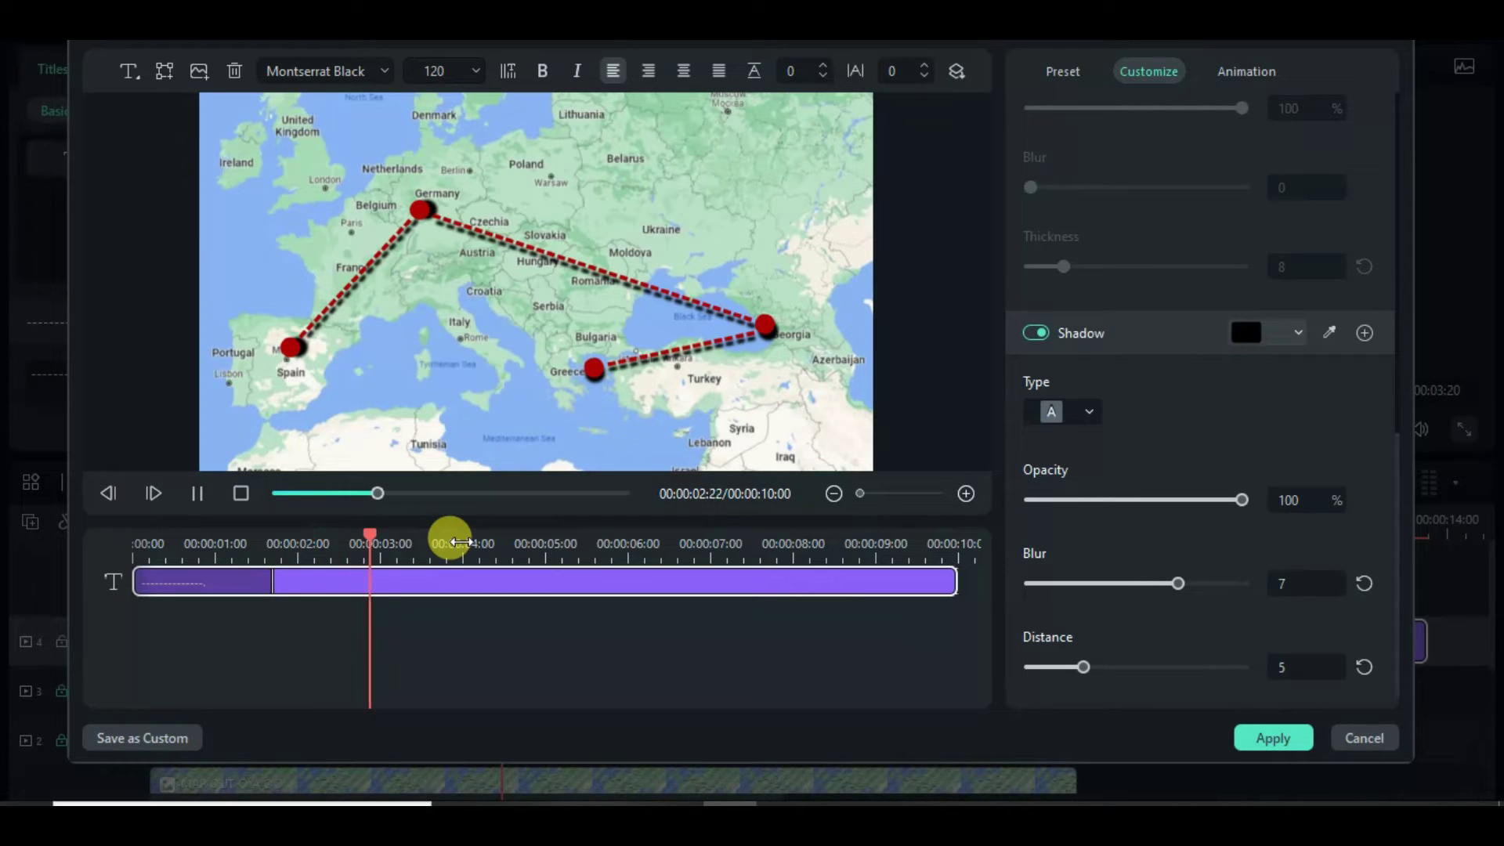
pyautogui.click(197, 493)
pyautogui.click(1273, 737)
# Trim the titles on video tracks 3 and 4 to end with the map clip at 00:00:10:00
pyautogui.moveTo(687, 517); pyautogui.dragTo(1069, 548)
pyautogui.click(1134, 660)
pyautogui.moveTo(1253, 650); pyautogui.dragTo(1079, 650)
pyautogui.moveTo(1422, 603); pyautogui.dragTo(1074, 597)
# Render the timeline preview and play the complete route animation from the start
pyautogui.click(777, 389)
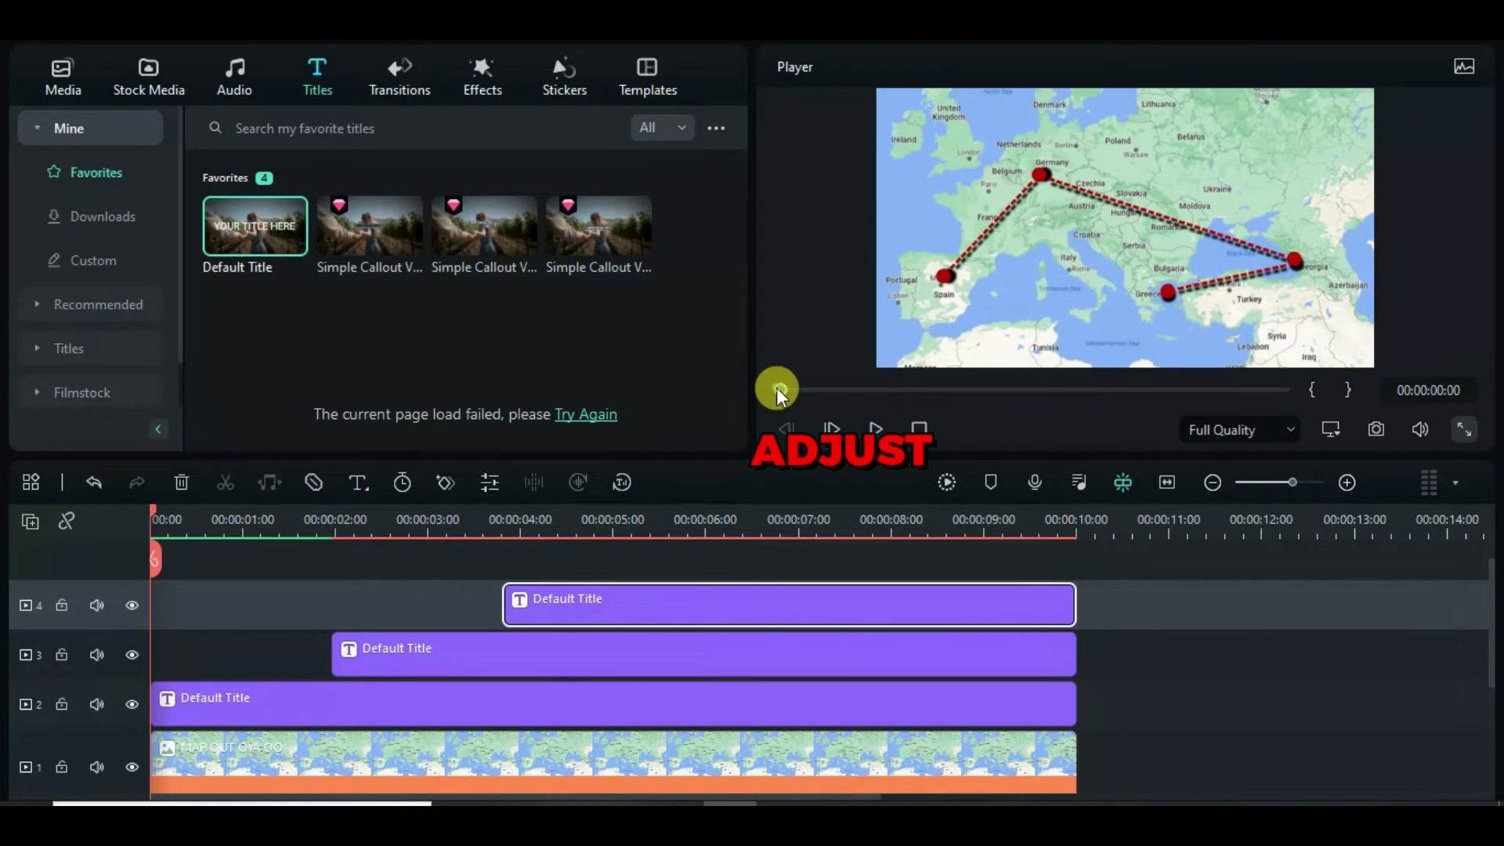
pyautogui.click(948, 480)
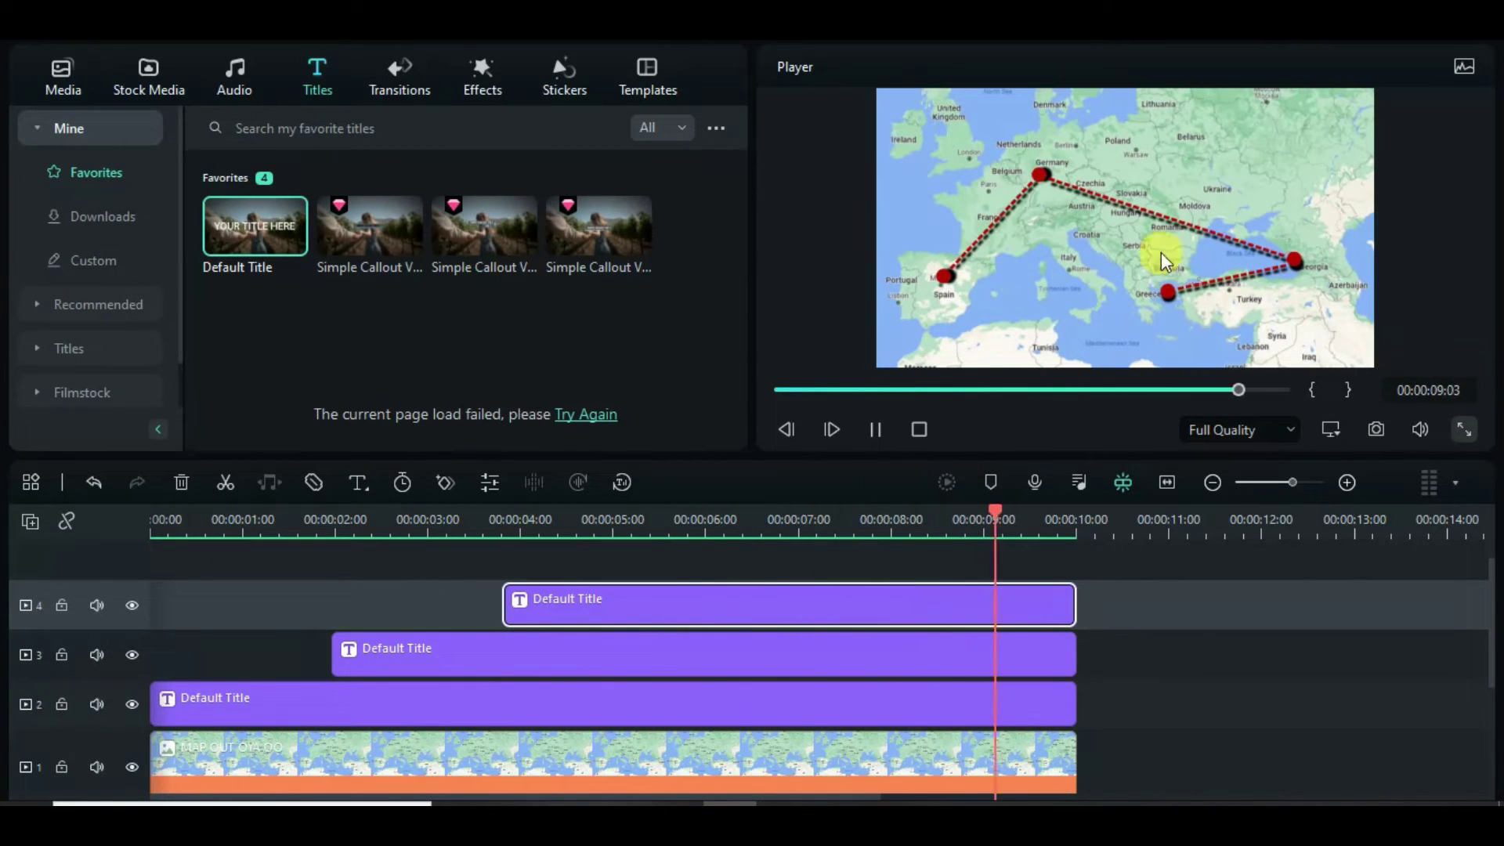
pyautogui.scroll(-1, 672, 694)
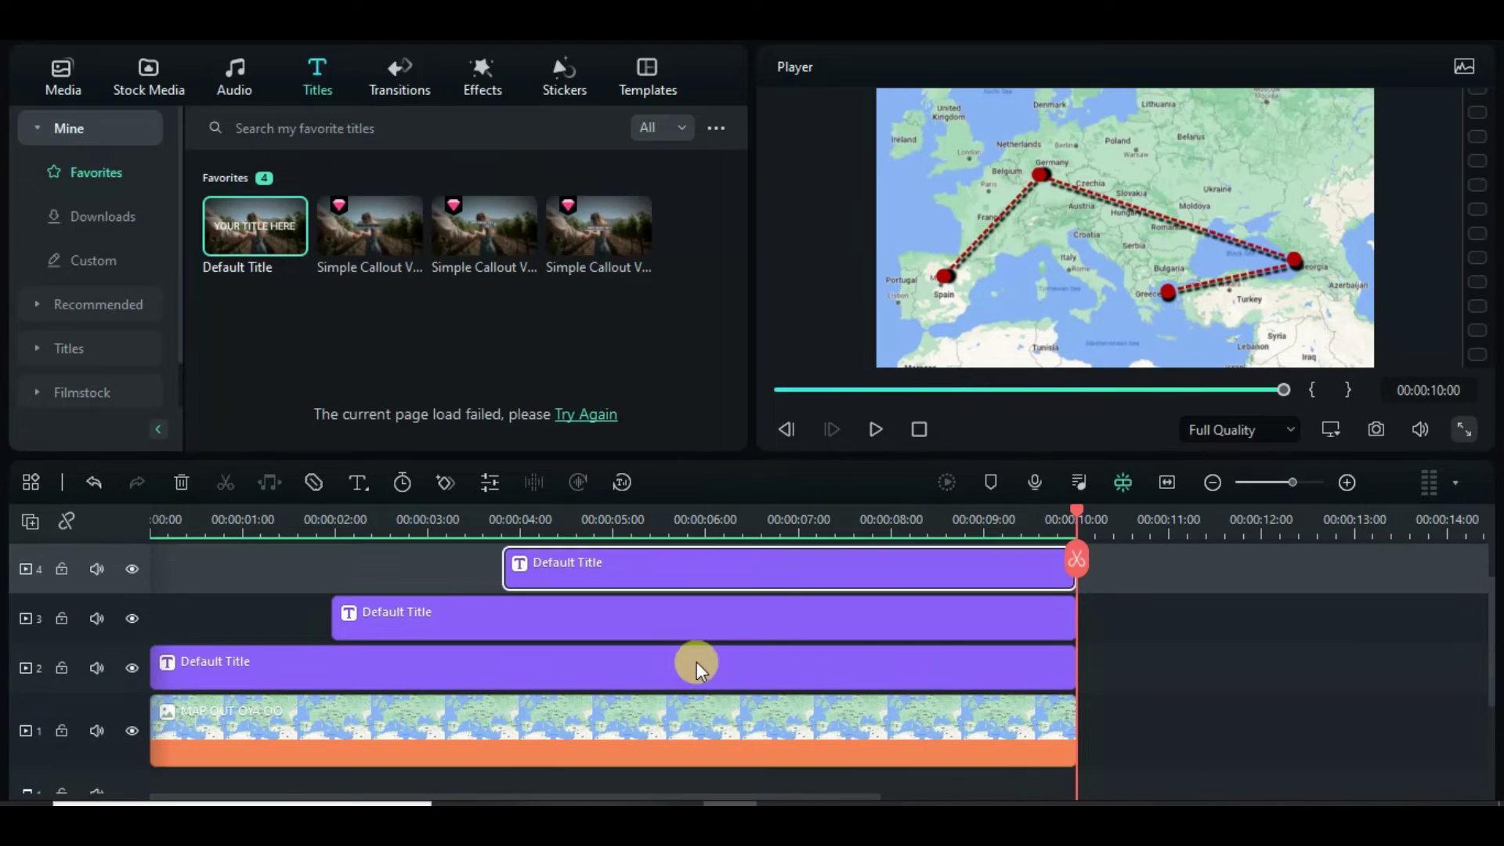
# Select all the title and map clips and delete them from the timeline
pyautogui.click(1172, 482)
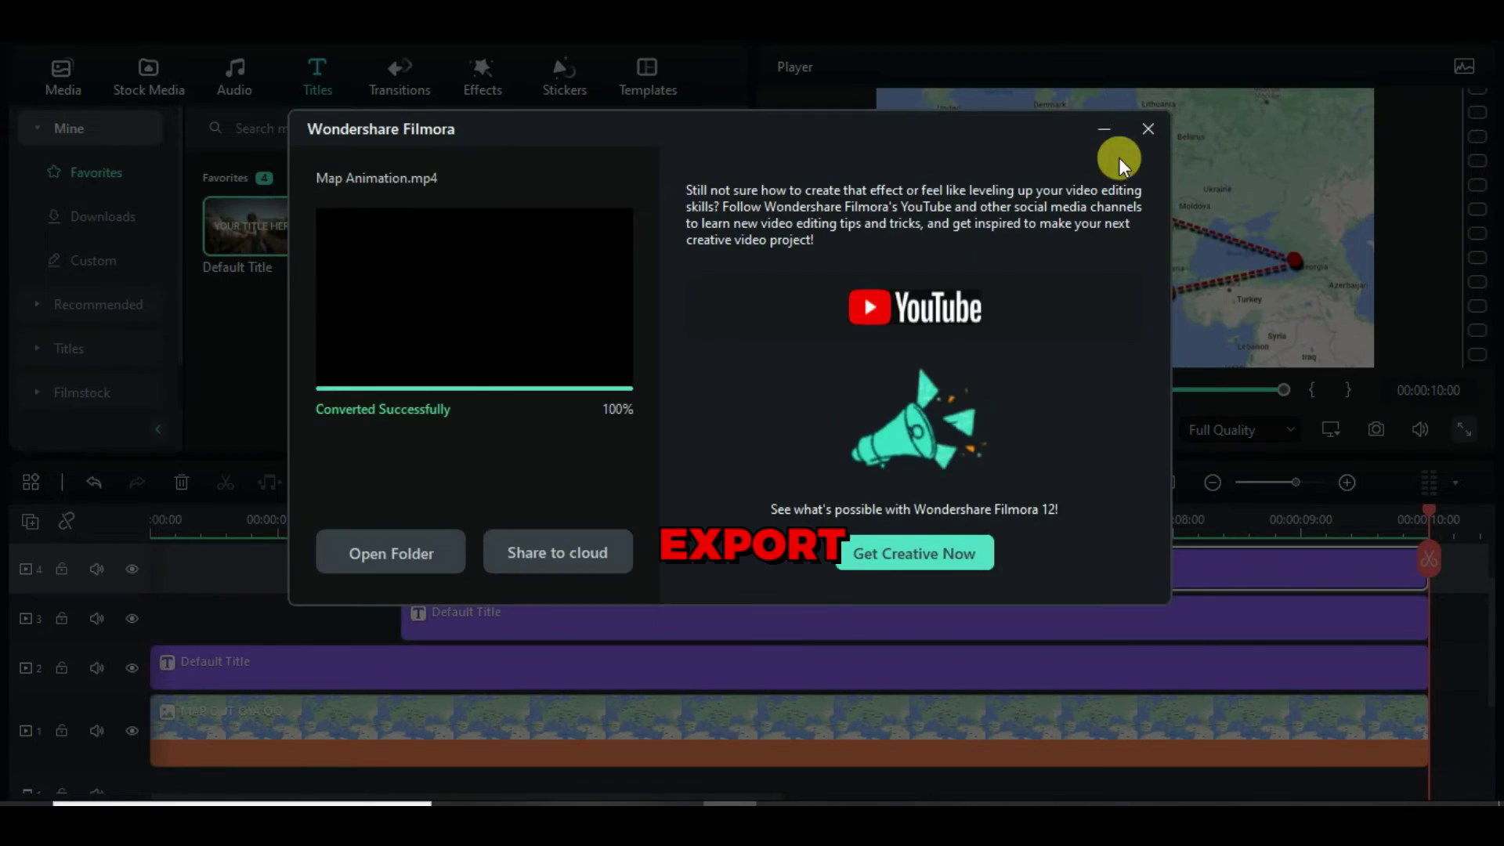
pyautogui.click(1124, 140)
pyautogui.moveTo(353, 564); pyautogui.dragTo(950, 731)
pyautogui.press('Delete')
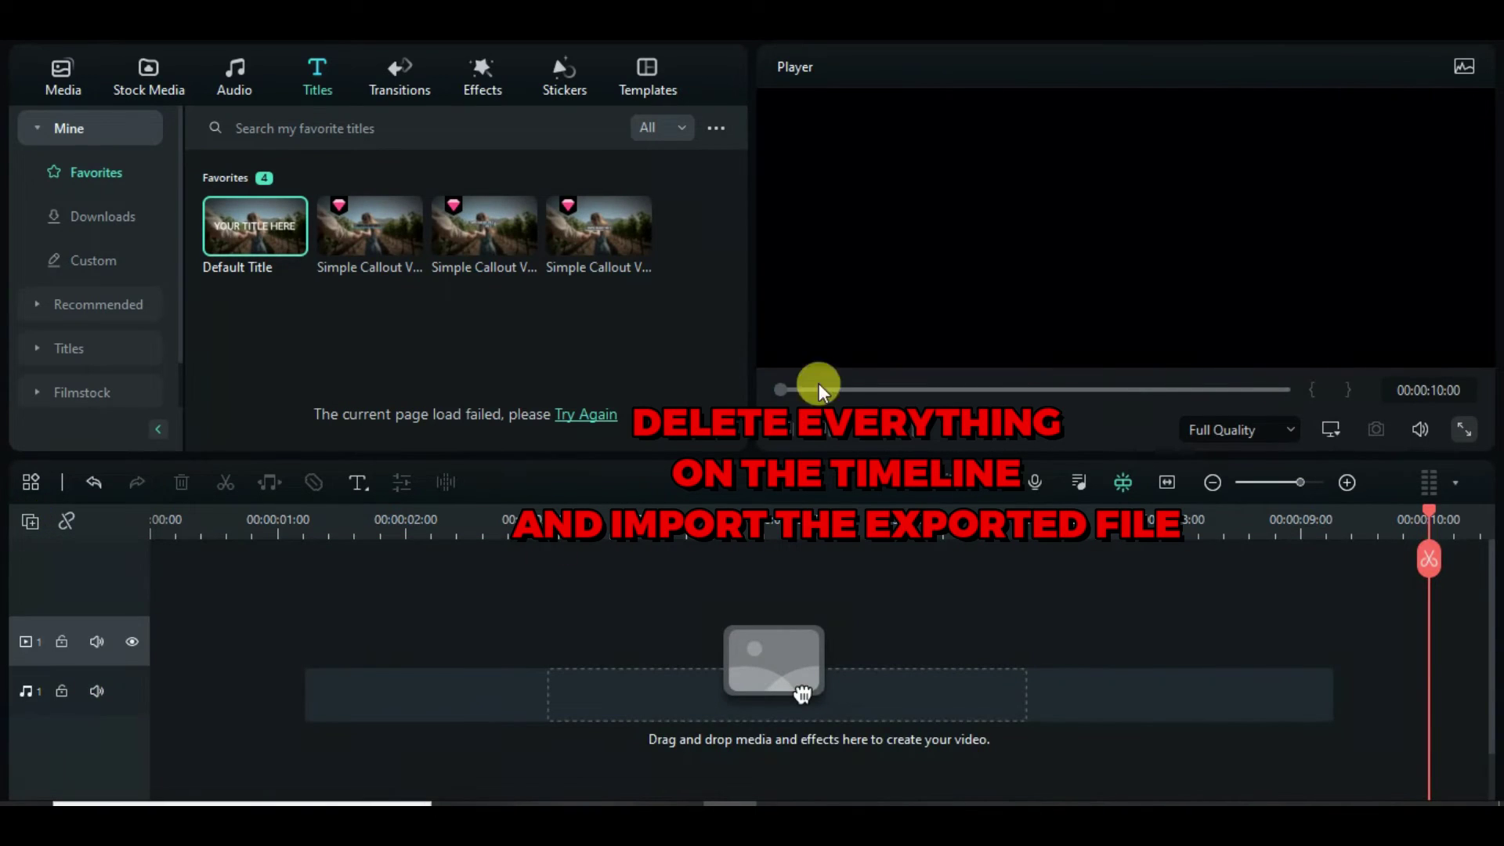
# Import the exported Map Animation video and place it at the start of video track 2, playing it to check
pyautogui.click(62, 79)
pyautogui.click(231, 127)
pyautogui.click(299, 157)
pyautogui.moveTo(369, 226); pyautogui.dragTo(236, 627)
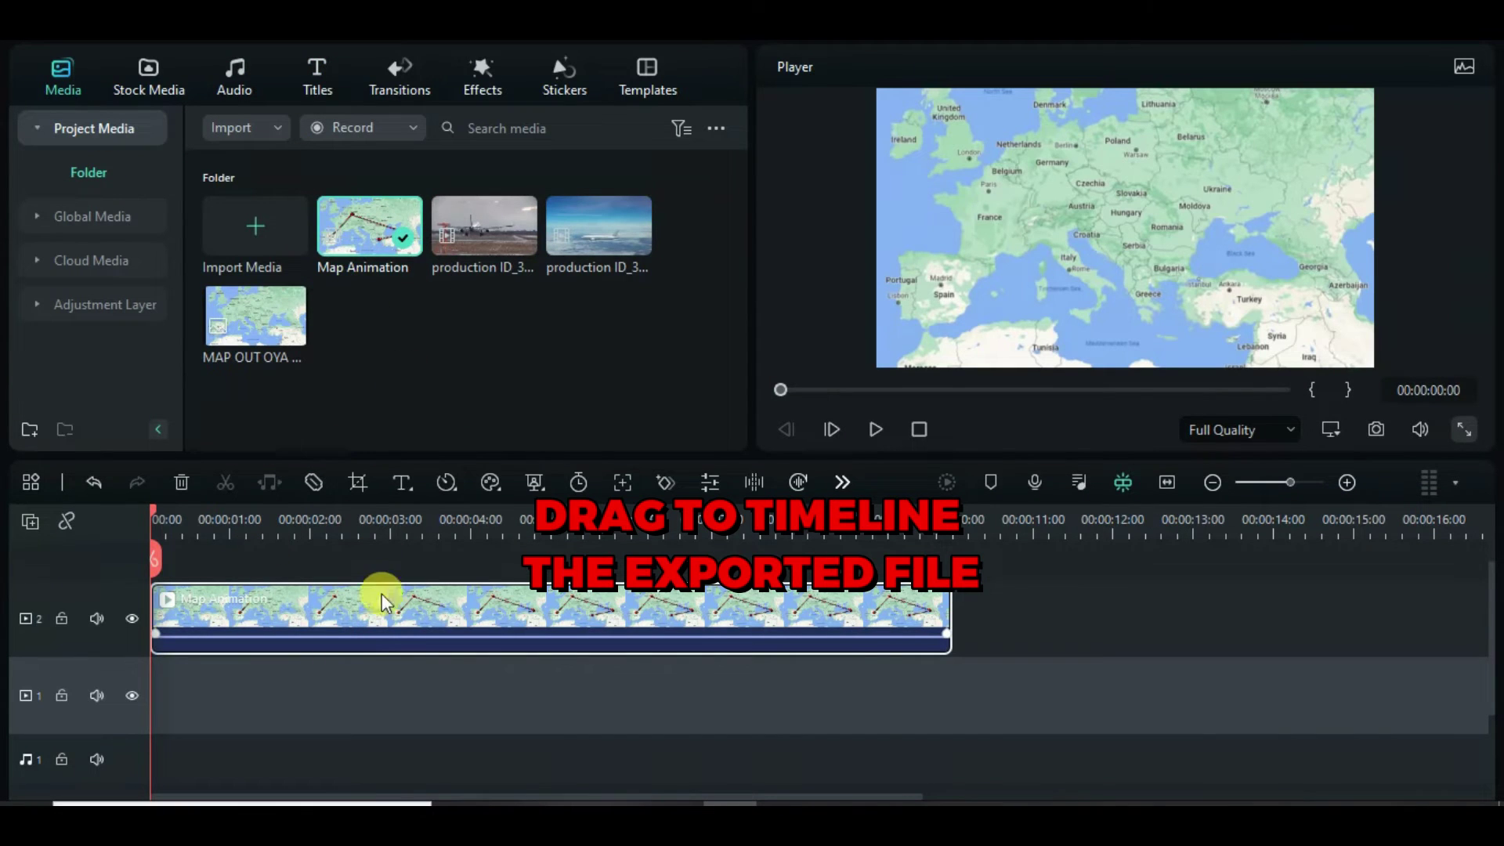
pyautogui.click(874, 428)
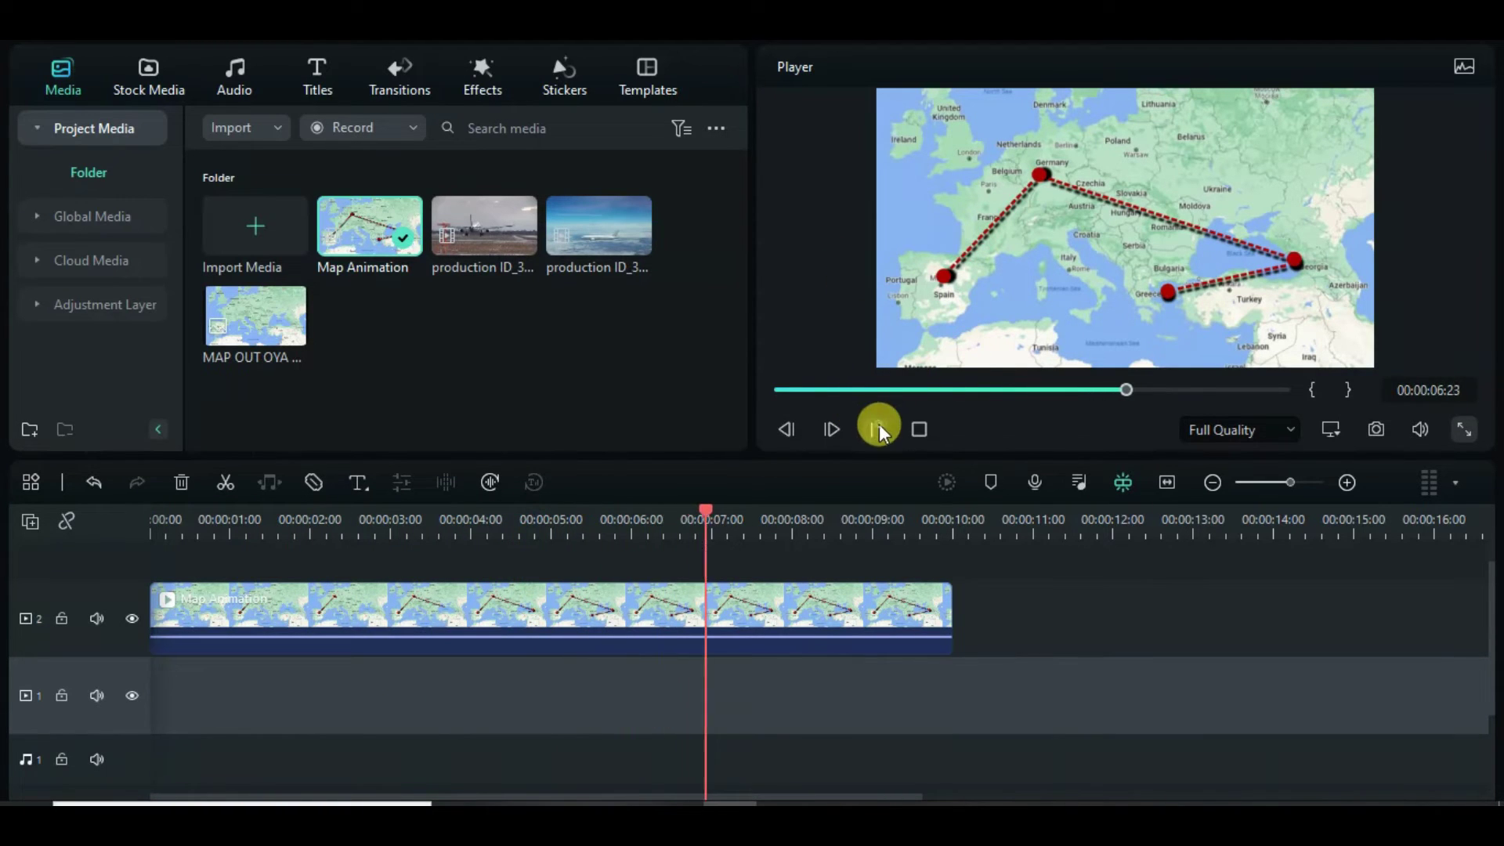
pyautogui.click(775, 389)
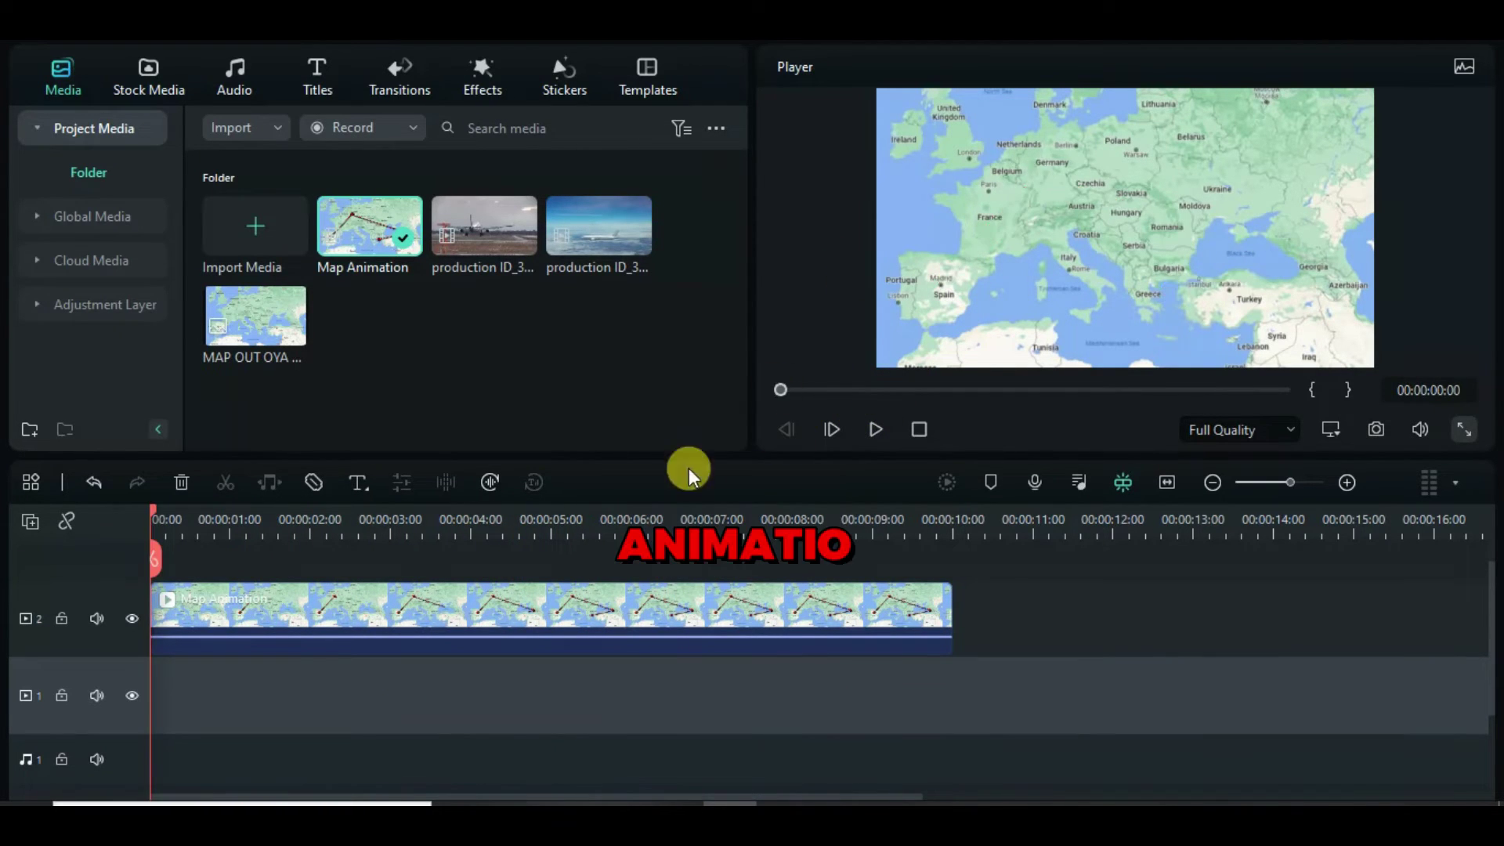
# Lock the Map Animation clip's X and Y scale together and set the scale to 140%
pyautogui.click(320, 600)
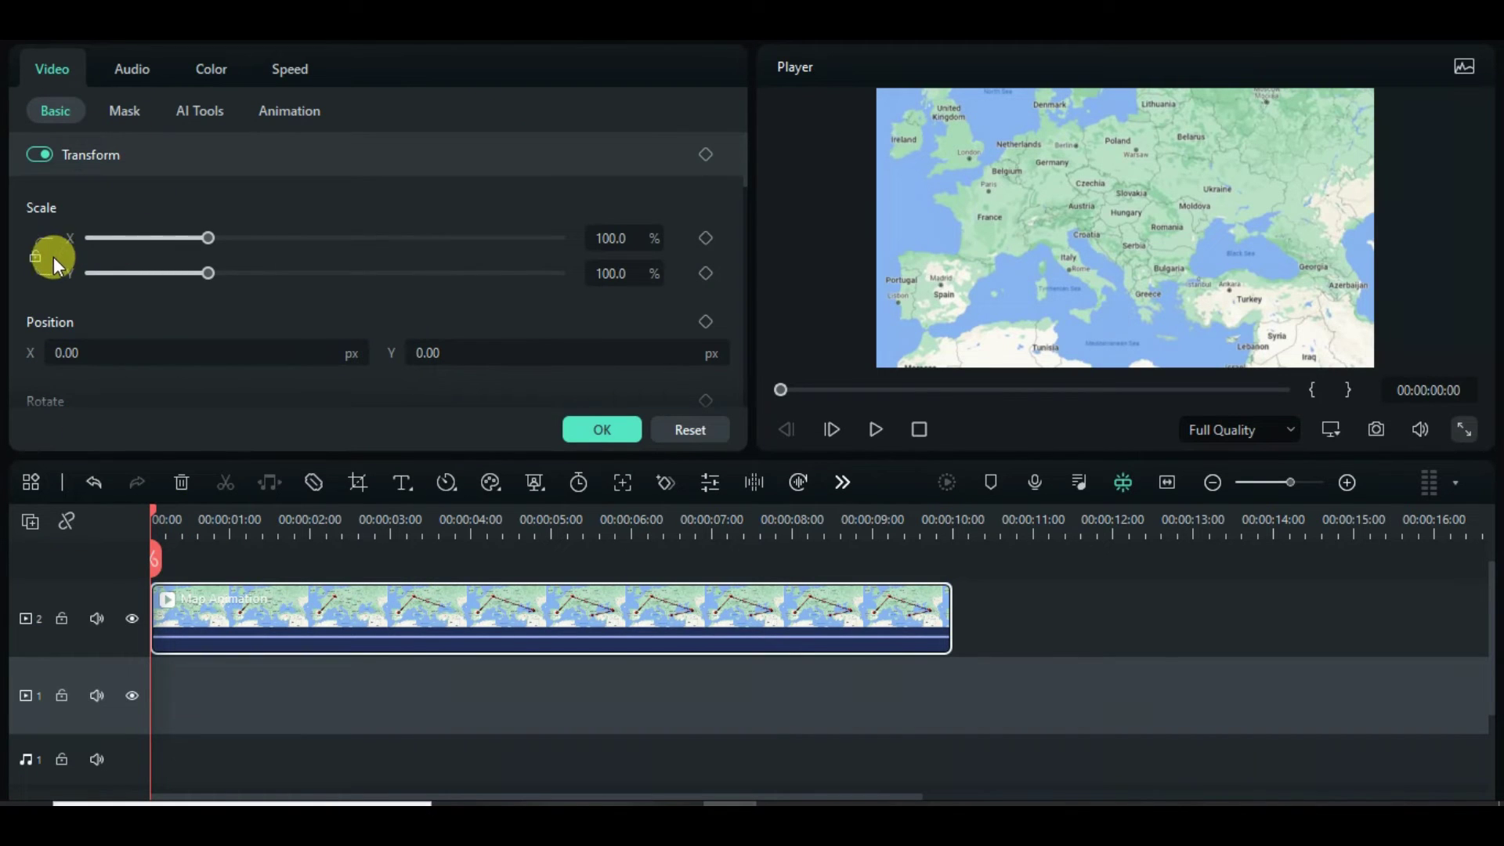
pyautogui.click(38, 258)
pyautogui.click(611, 239)
pyautogui.write('140')
pyautogui.press('Return')
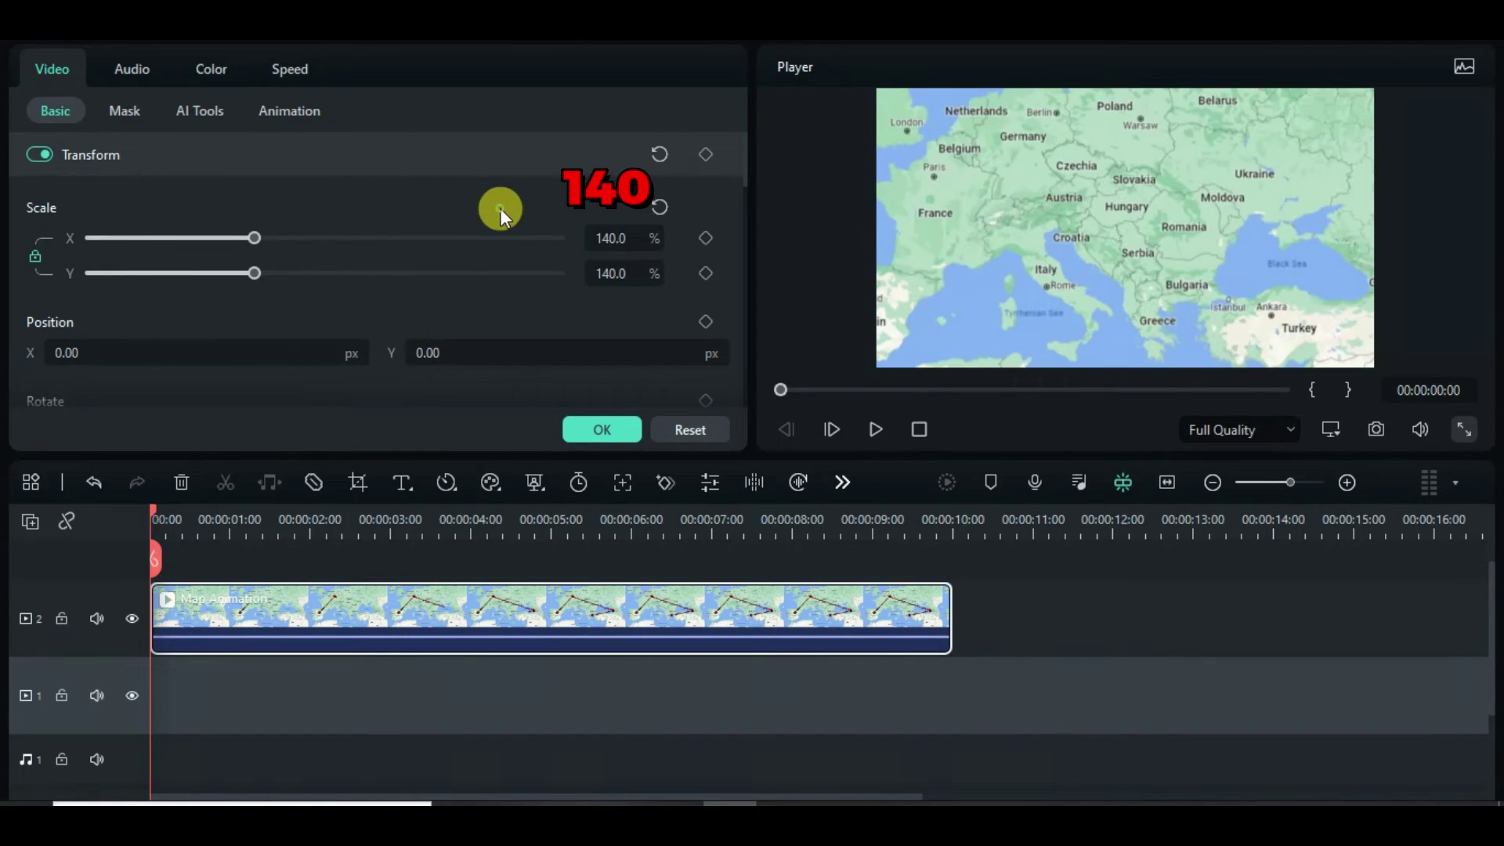
# Keyframe the clip's scale and position at the start with the map at X 133.74, Y 75.49, and move it to Y -58.25 at 00:00:02:02
pyautogui.click(704, 239)
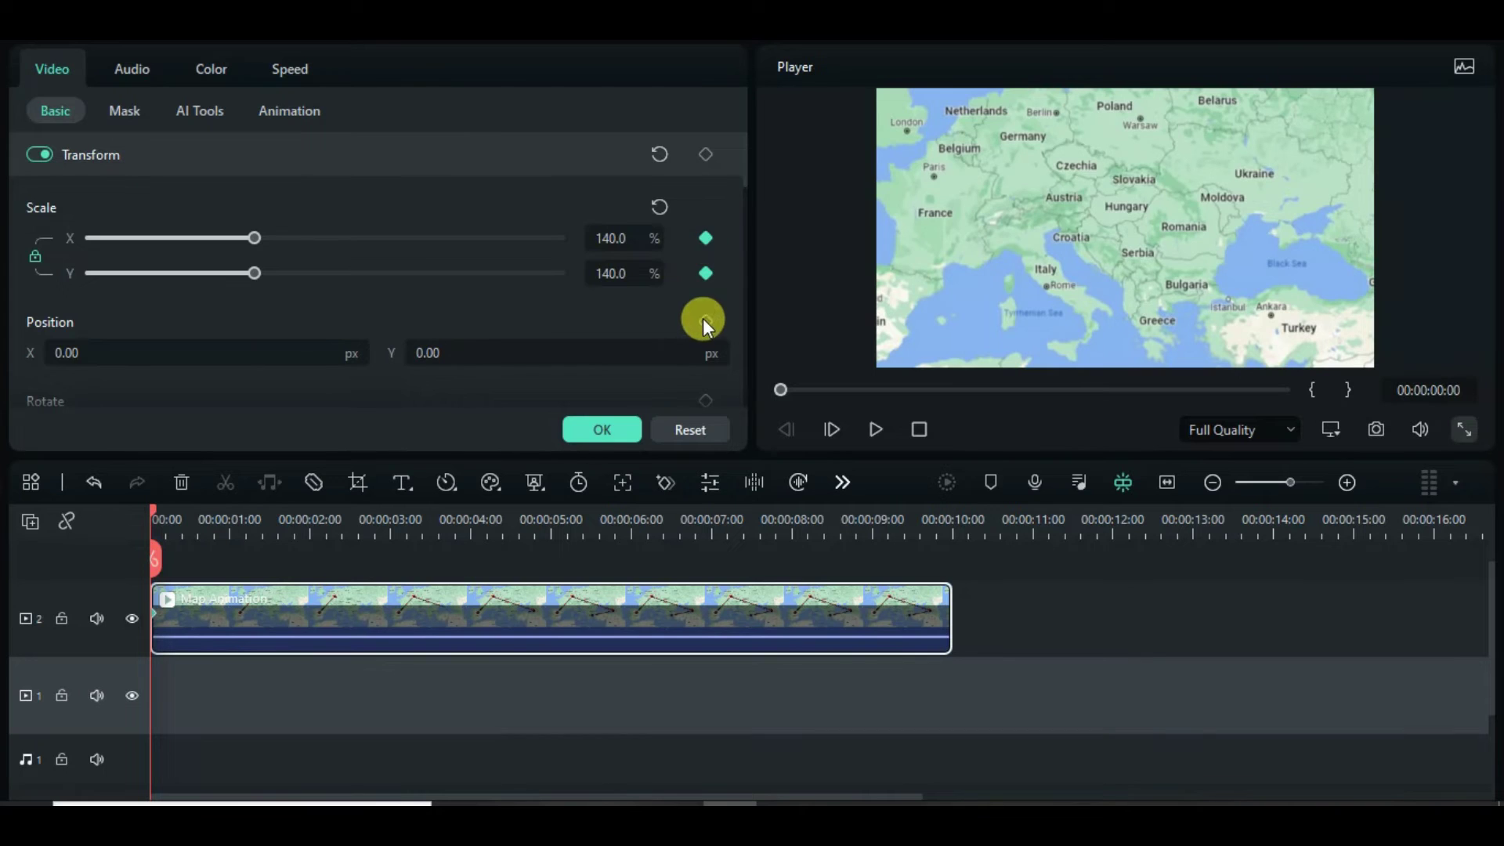
pyautogui.moveTo(956, 252)
pyautogui.mouseDown()
pyautogui.moveTo(963, 269)
pyautogui.moveTo(981, 247)
pyautogui.mouseUp()
pyautogui.moveTo(151, 511); pyautogui.dragTo(317, 531)
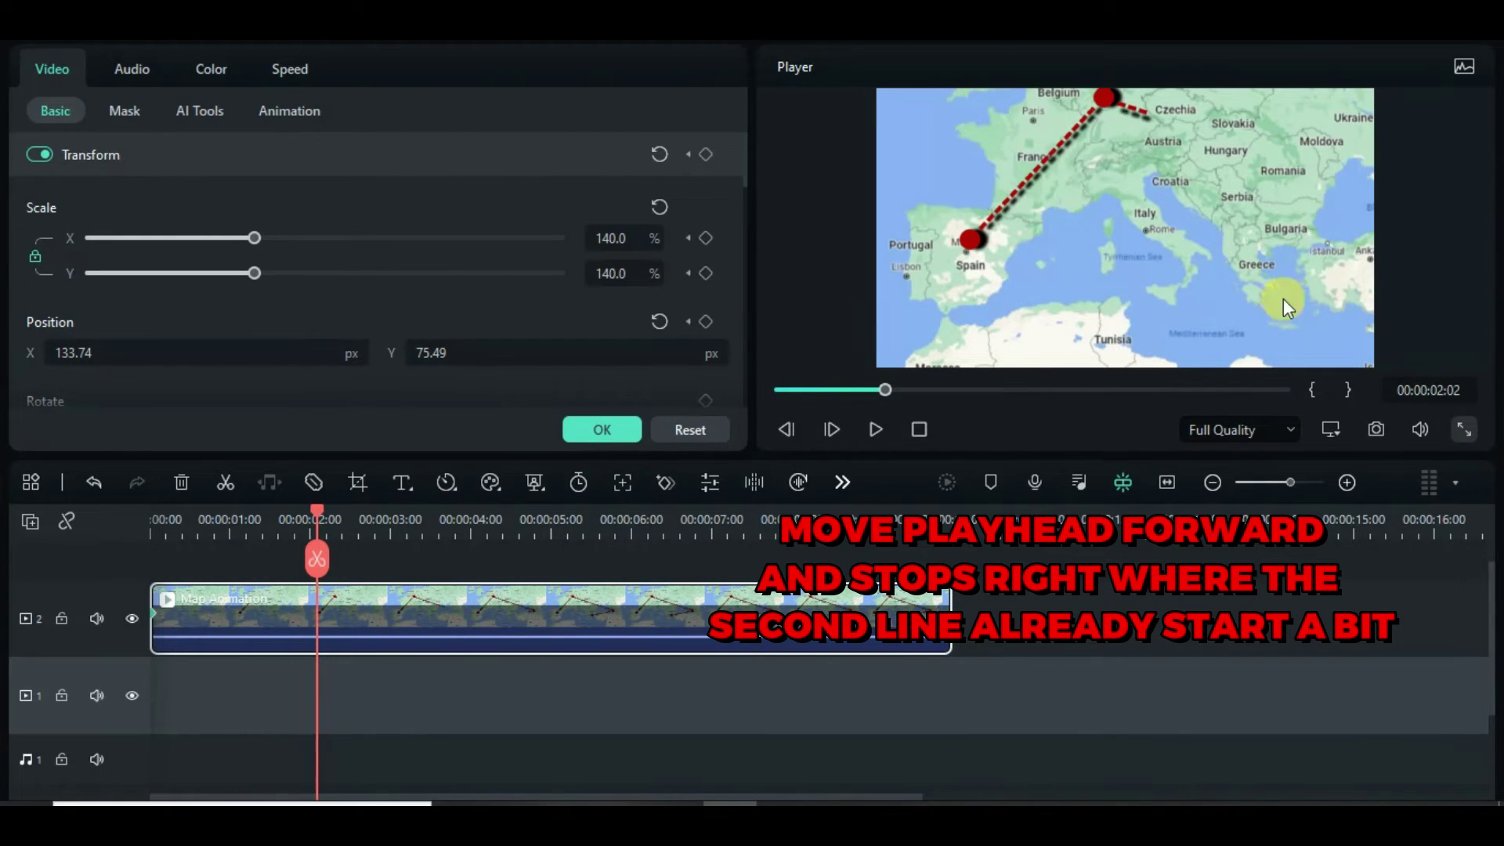
pyautogui.moveTo(1101, 93); pyautogui.dragTo(1072, 218)
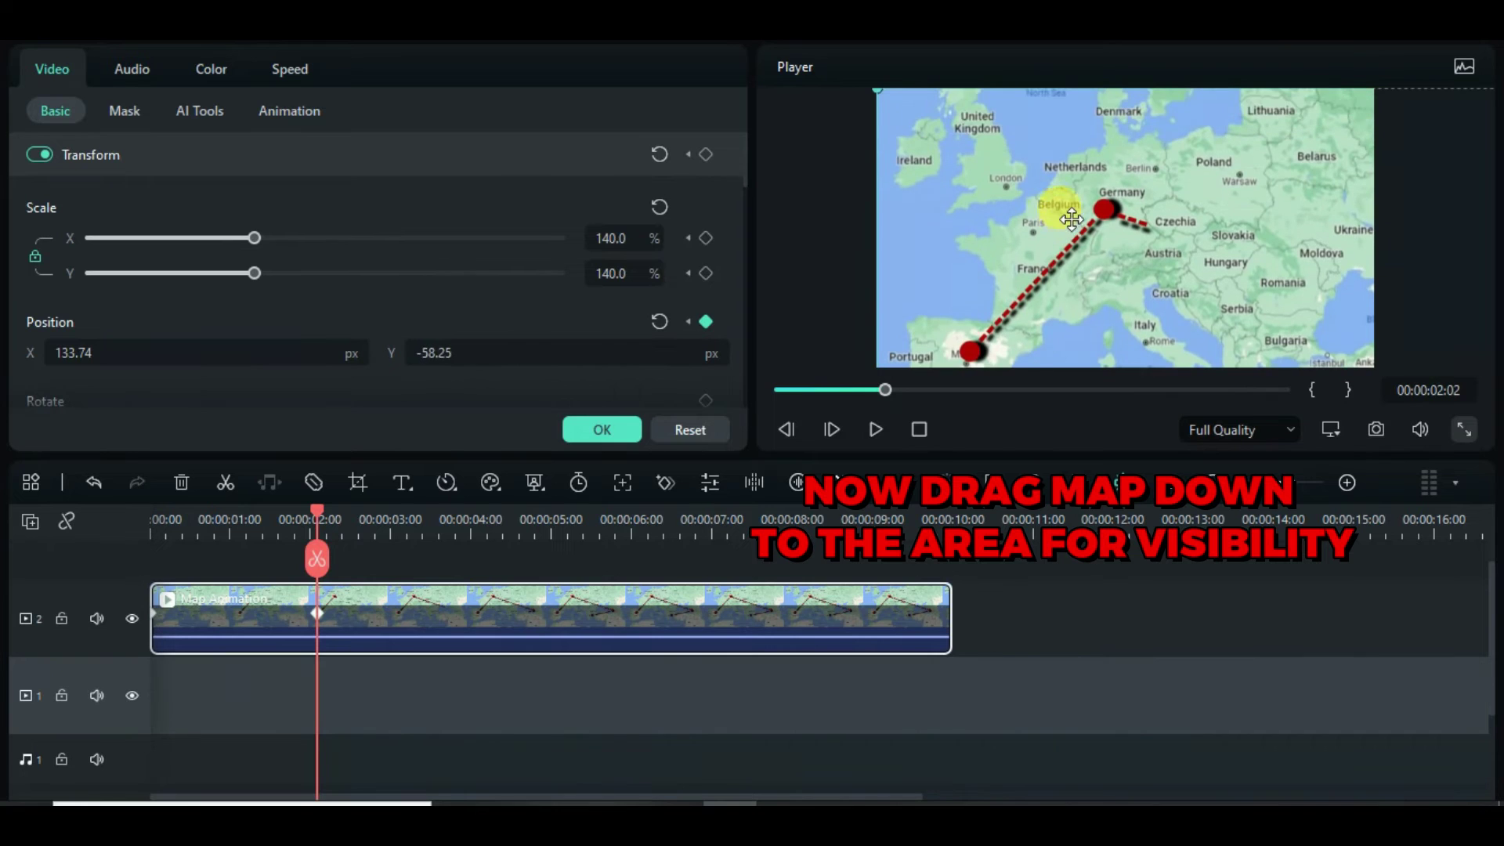
# Keyframe the map's position at X -133.74, Y -57.66 at 00:00:03:16 and at Y 75.49 at 00:00:05:02, and play it from the start
pyautogui.moveTo(322, 507); pyautogui.dragTo(442, 558)
pyautogui.moveTo(1160, 296); pyautogui.dragTo(1209, 278)
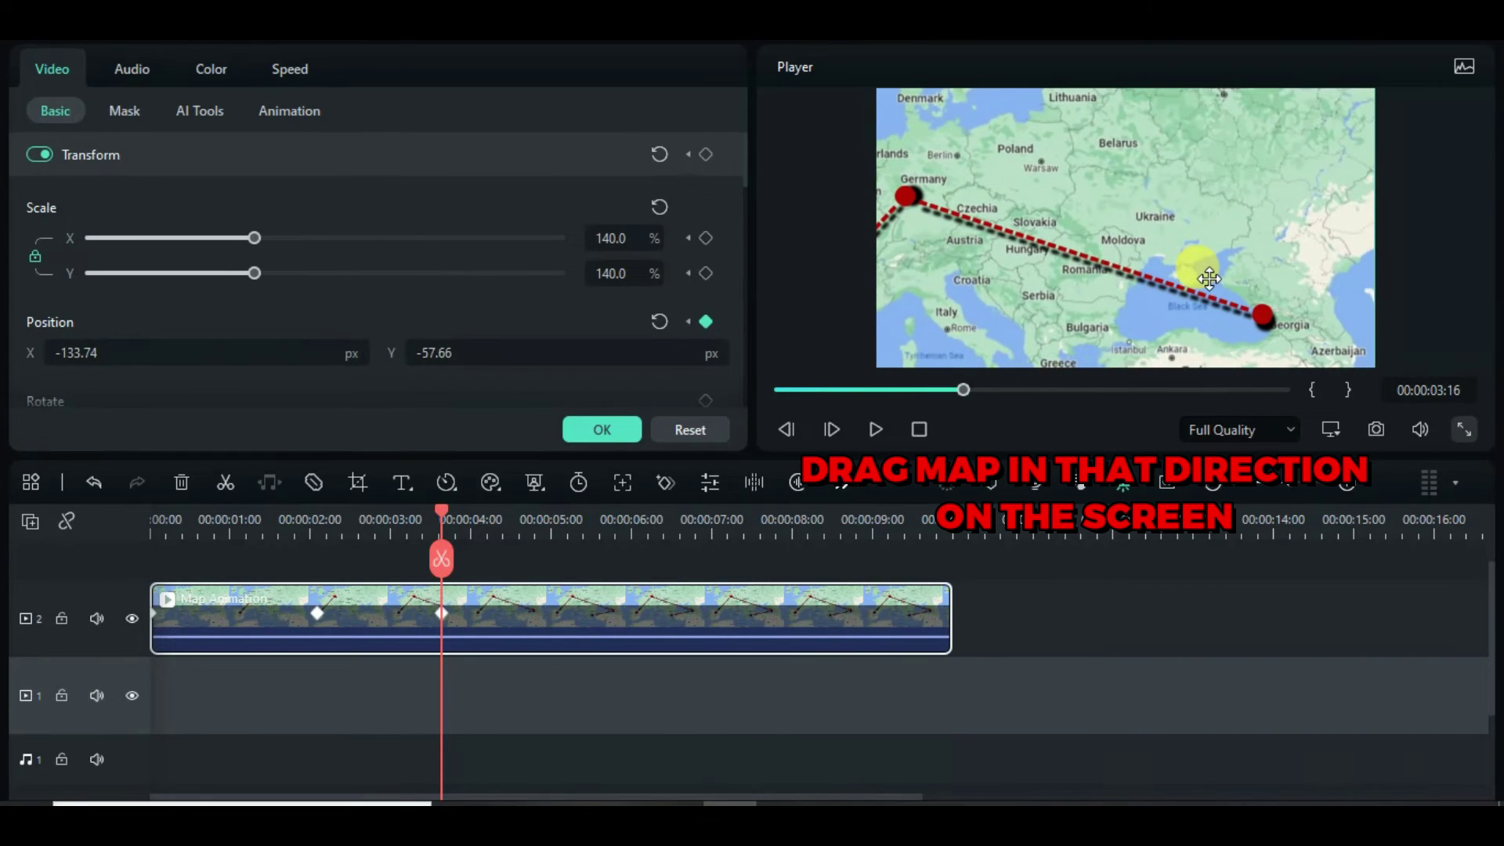
pyautogui.moveTo(442, 513); pyautogui.dragTo(558, 526)
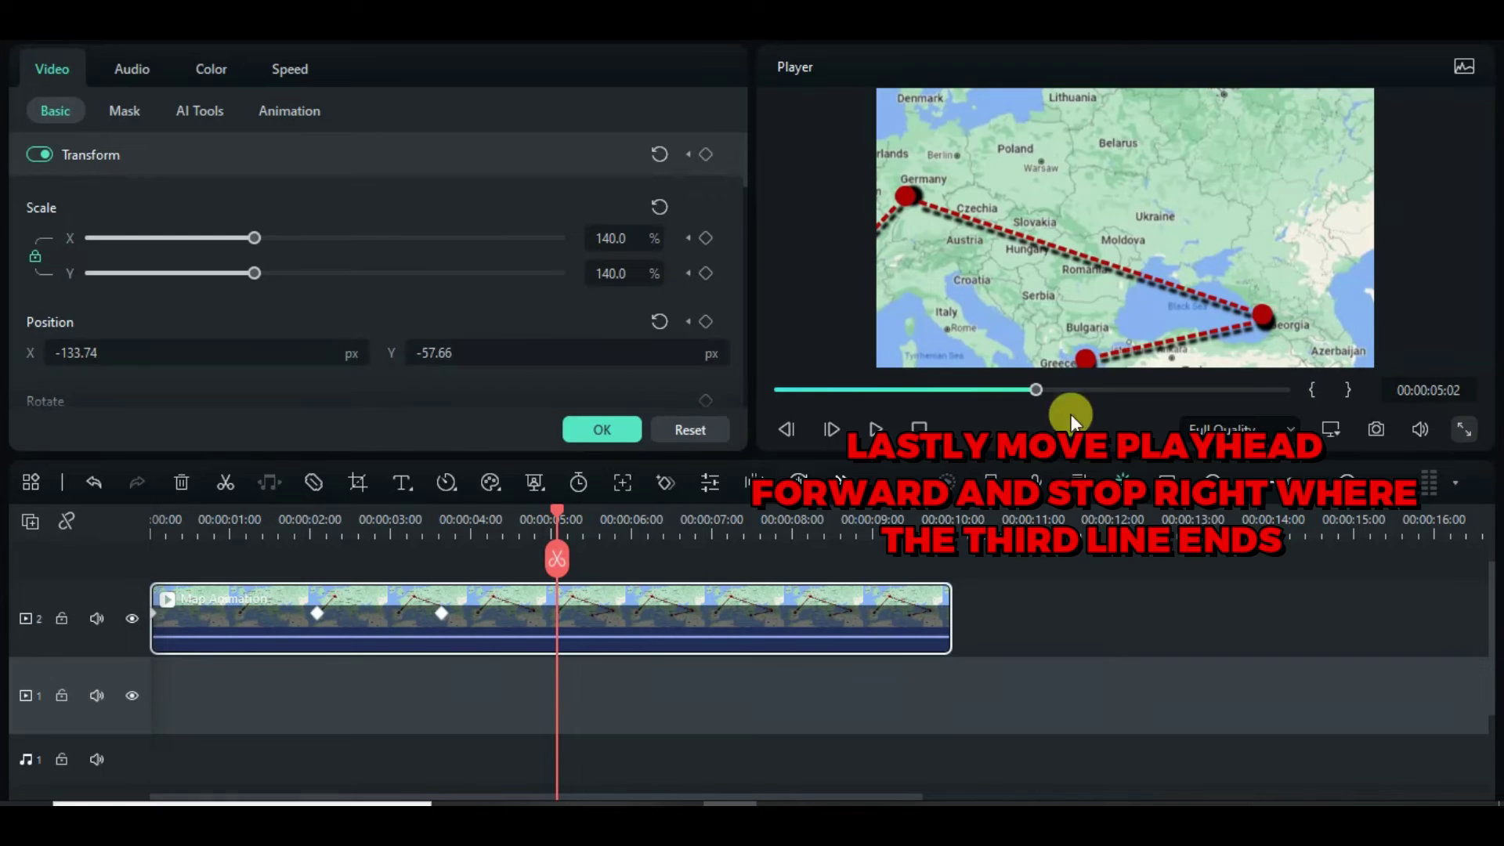
pyautogui.moveTo(1128, 336); pyautogui.dragTo(1141, 242)
pyautogui.moveTo(553, 513); pyautogui.dragTo(151, 511)
pyautogui.click(601, 429)
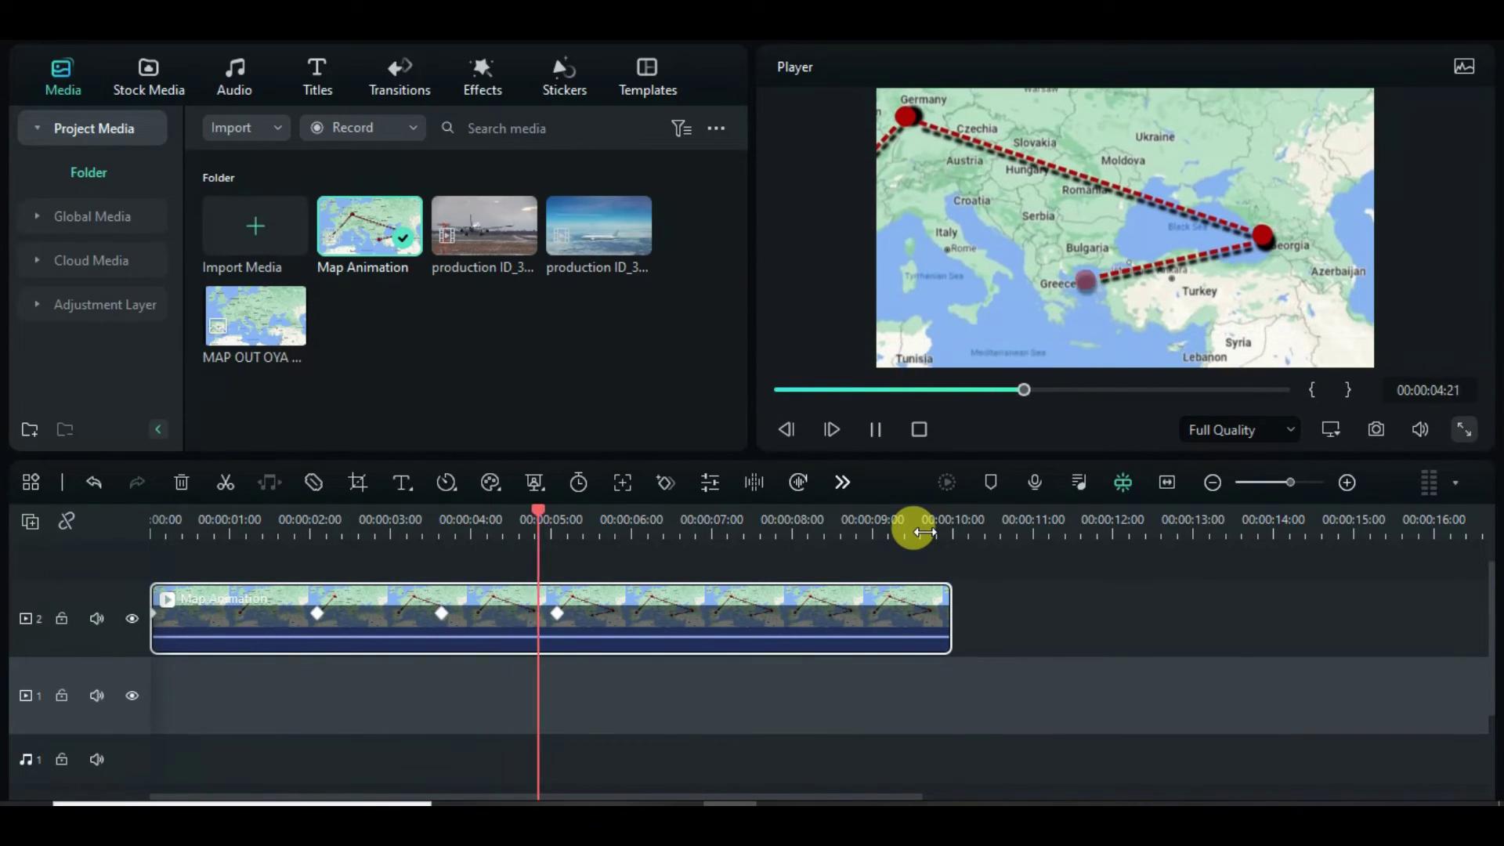
# Split the Map Animation clip at 00:00:05:15 and 00:00:06:15, and delete everything after the second cut
pyautogui.click(626, 517)
pyautogui.moveTo(626, 516); pyautogui.dragTo(678, 525)
pyautogui.click(226, 482)
pyautogui.click(226, 481)
pyautogui.click(752, 616)
pyautogui.click(181, 483)
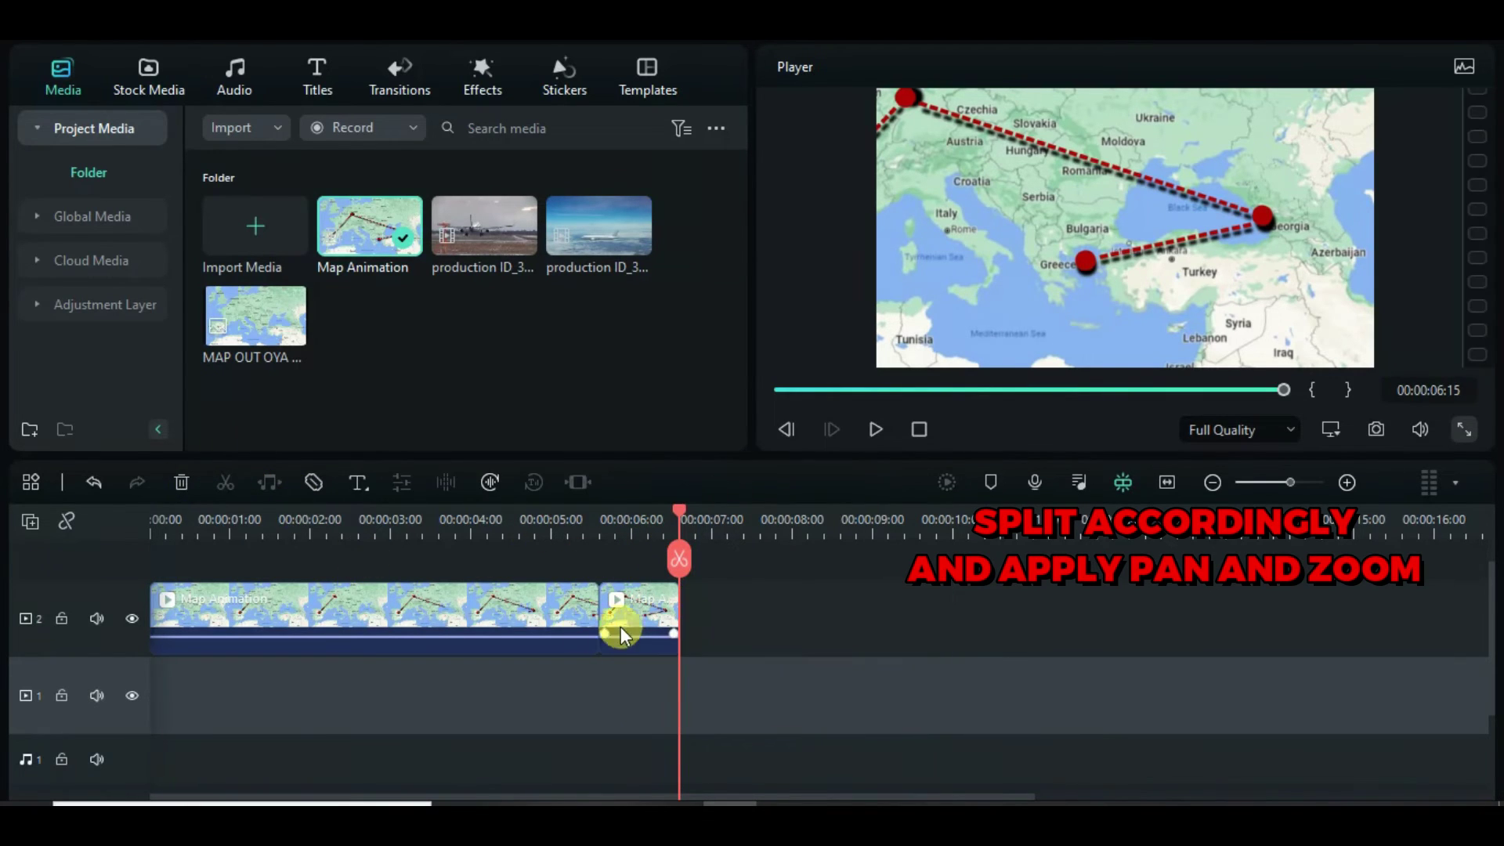
# Apply Pan & Zoom to the short last map clip with a small end frame around Greece, and play the animation from the start
pyautogui.click(650, 617)
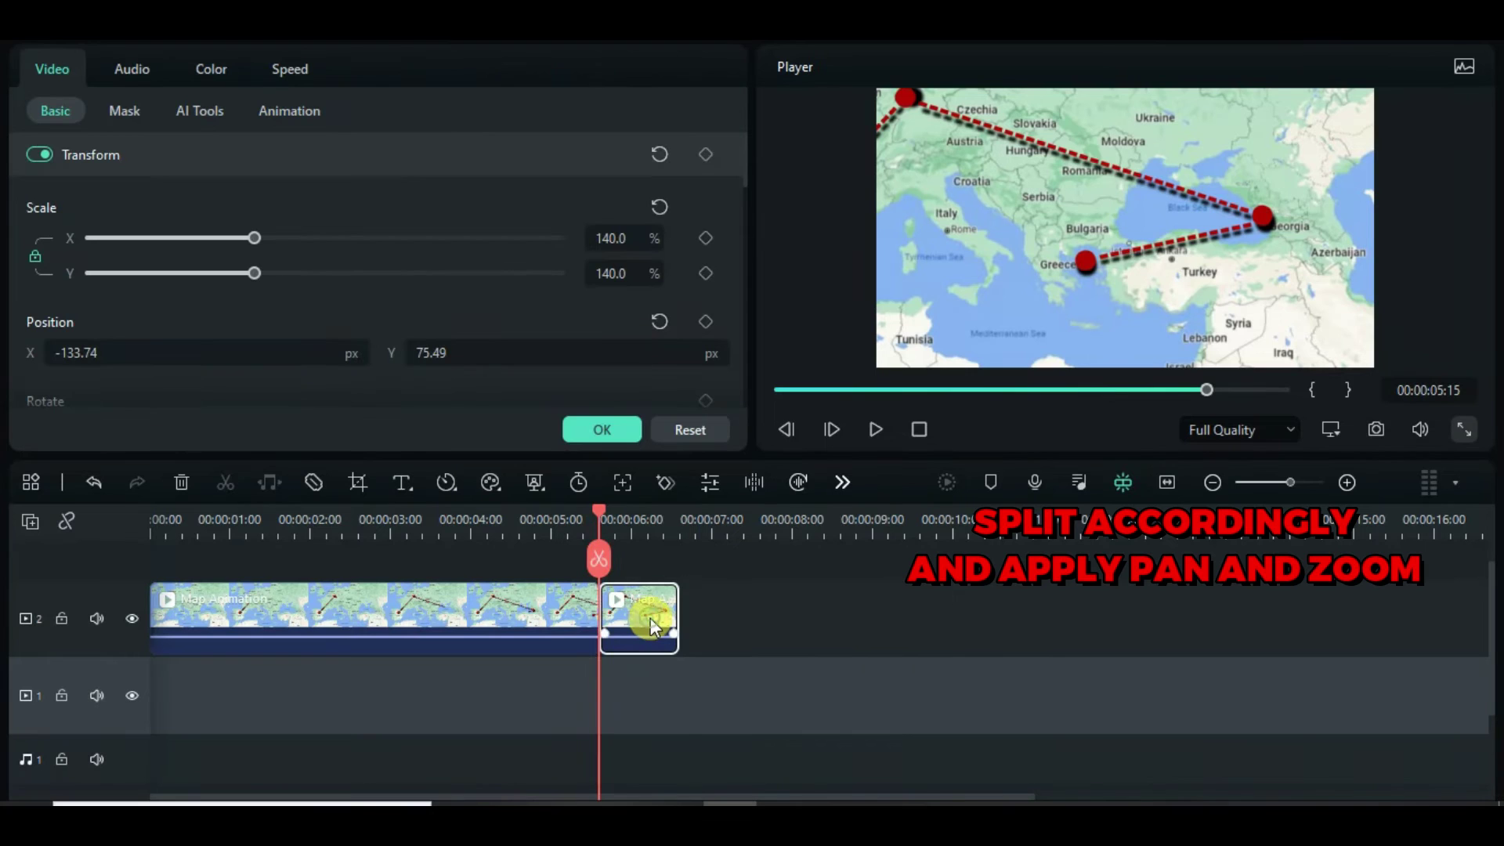
pyautogui.click(359, 484)
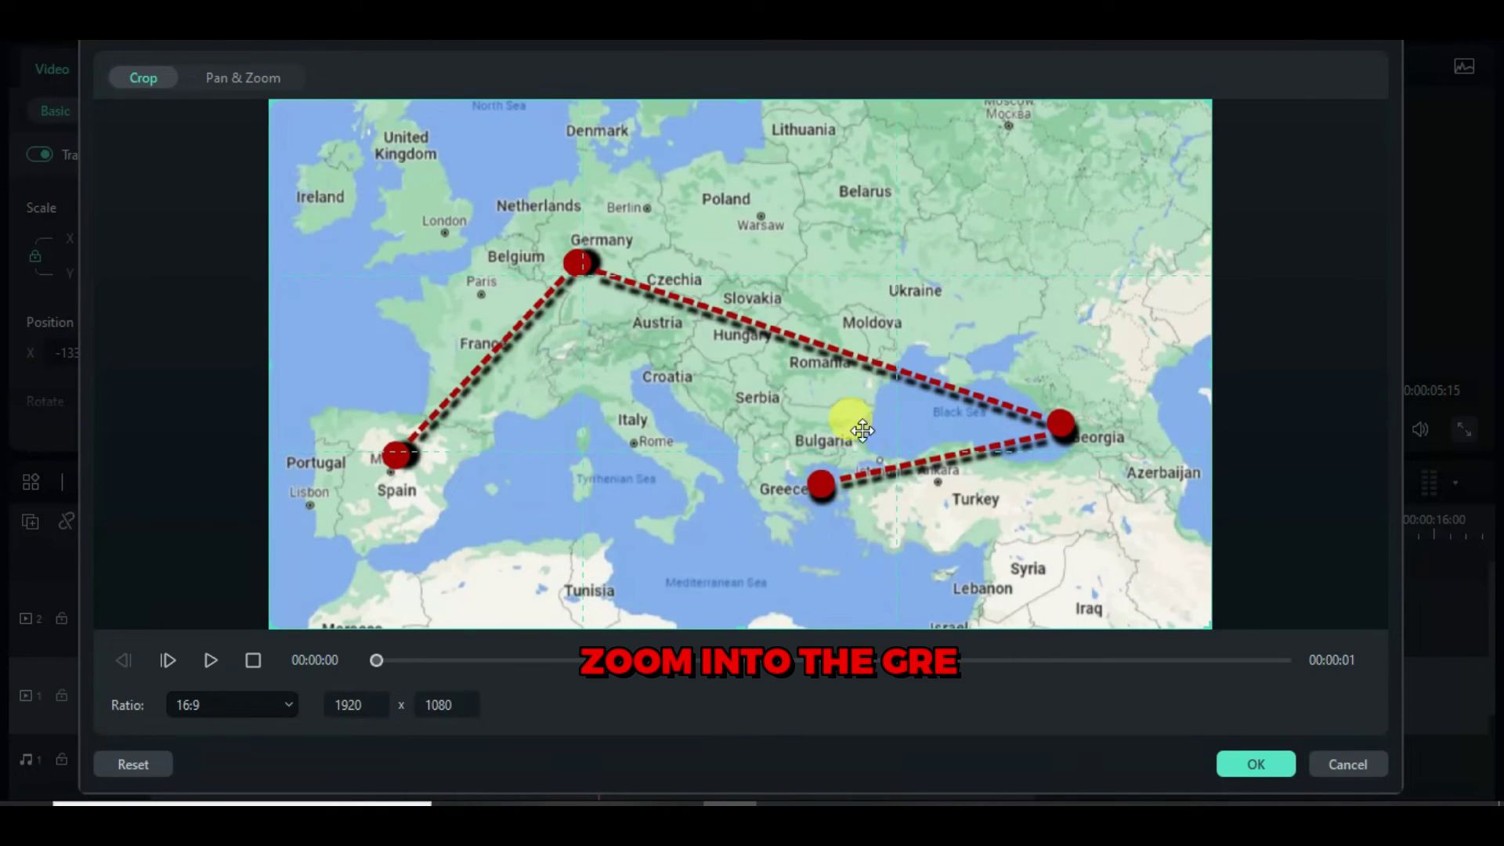
pyautogui.click(242, 78)
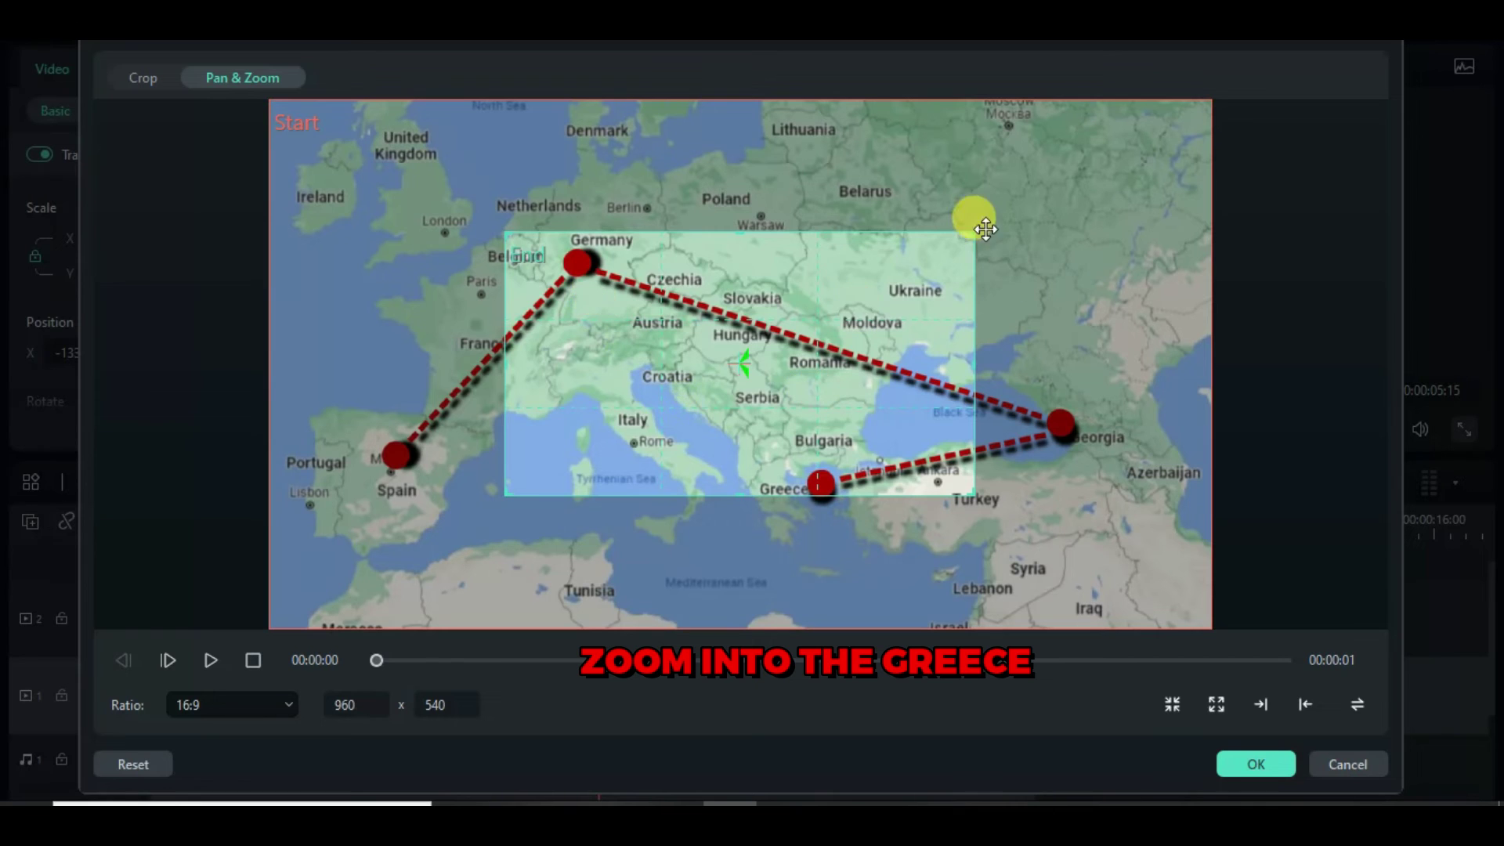
pyautogui.moveTo(966, 241); pyautogui.dragTo(749, 369)
pyautogui.moveTo(618, 414); pyautogui.dragTo(843, 507)
pyautogui.click(1251, 764)
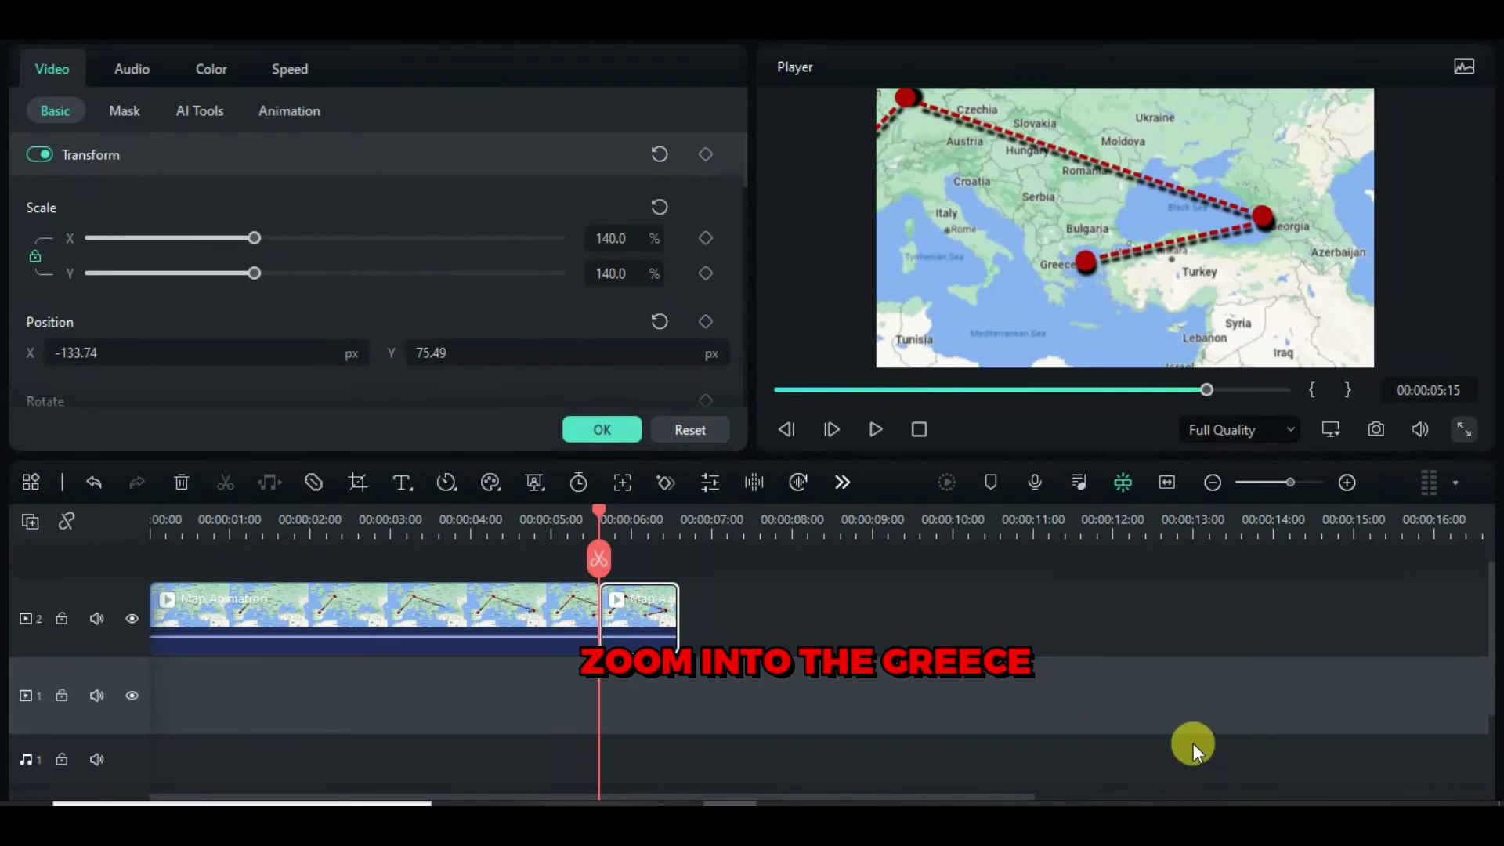
pyautogui.click(778, 393)
pyautogui.click(622, 430)
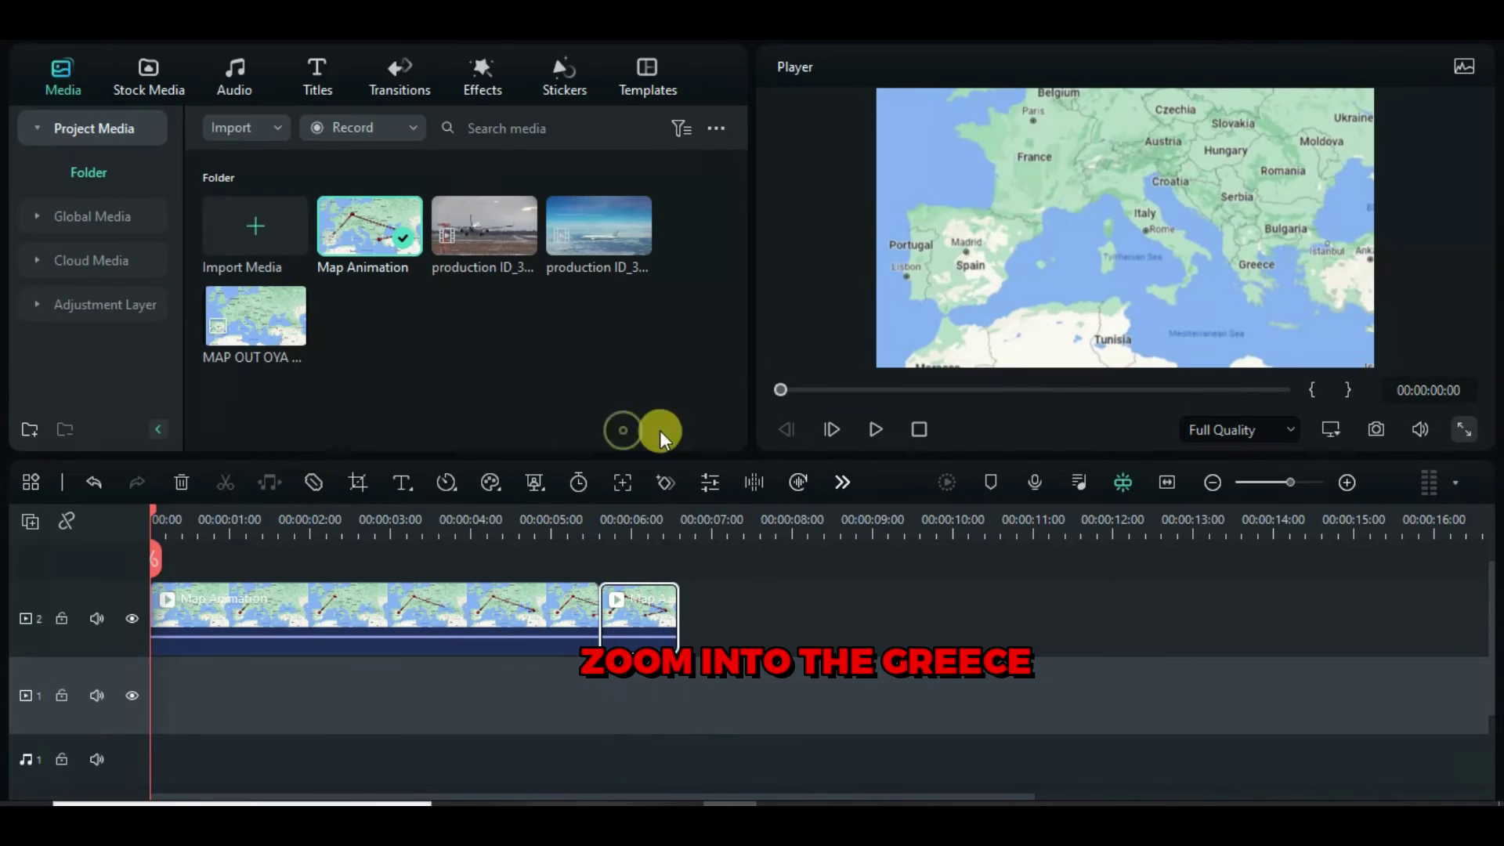
pyautogui.click(876, 430)
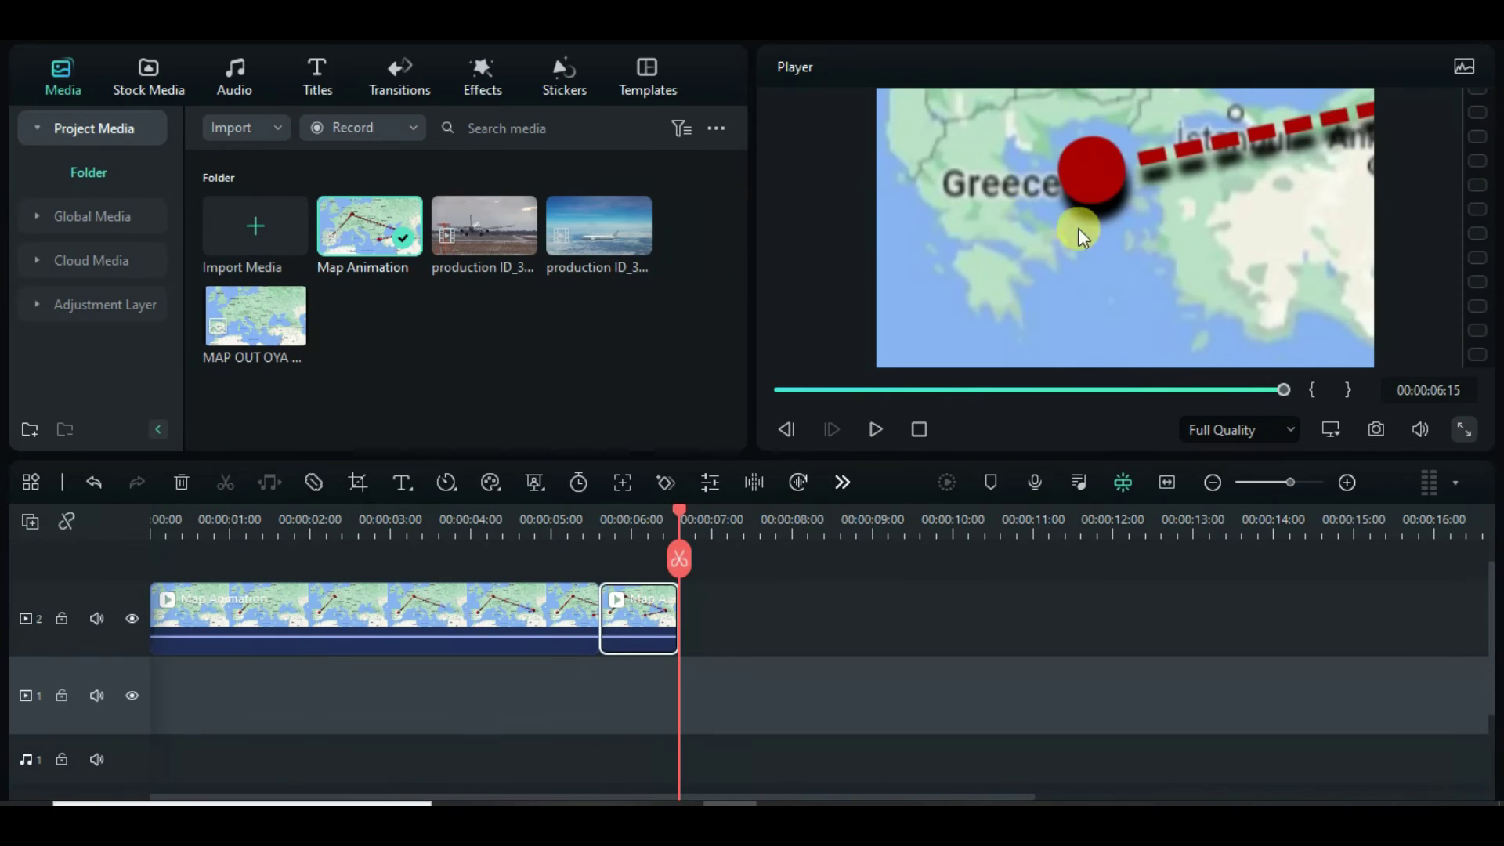
# Add the flying airplane video at the start of track 3 above the map, trim it to end at 00:00:06:15, and play it
pyautogui.click(783, 392)
pyautogui.moveTo(567, 266); pyautogui.dragTo(243, 612)
pyautogui.moveTo(215, 528); pyautogui.dragTo(150, 517)
pyautogui.click(234, 484)
pyautogui.click(181, 482)
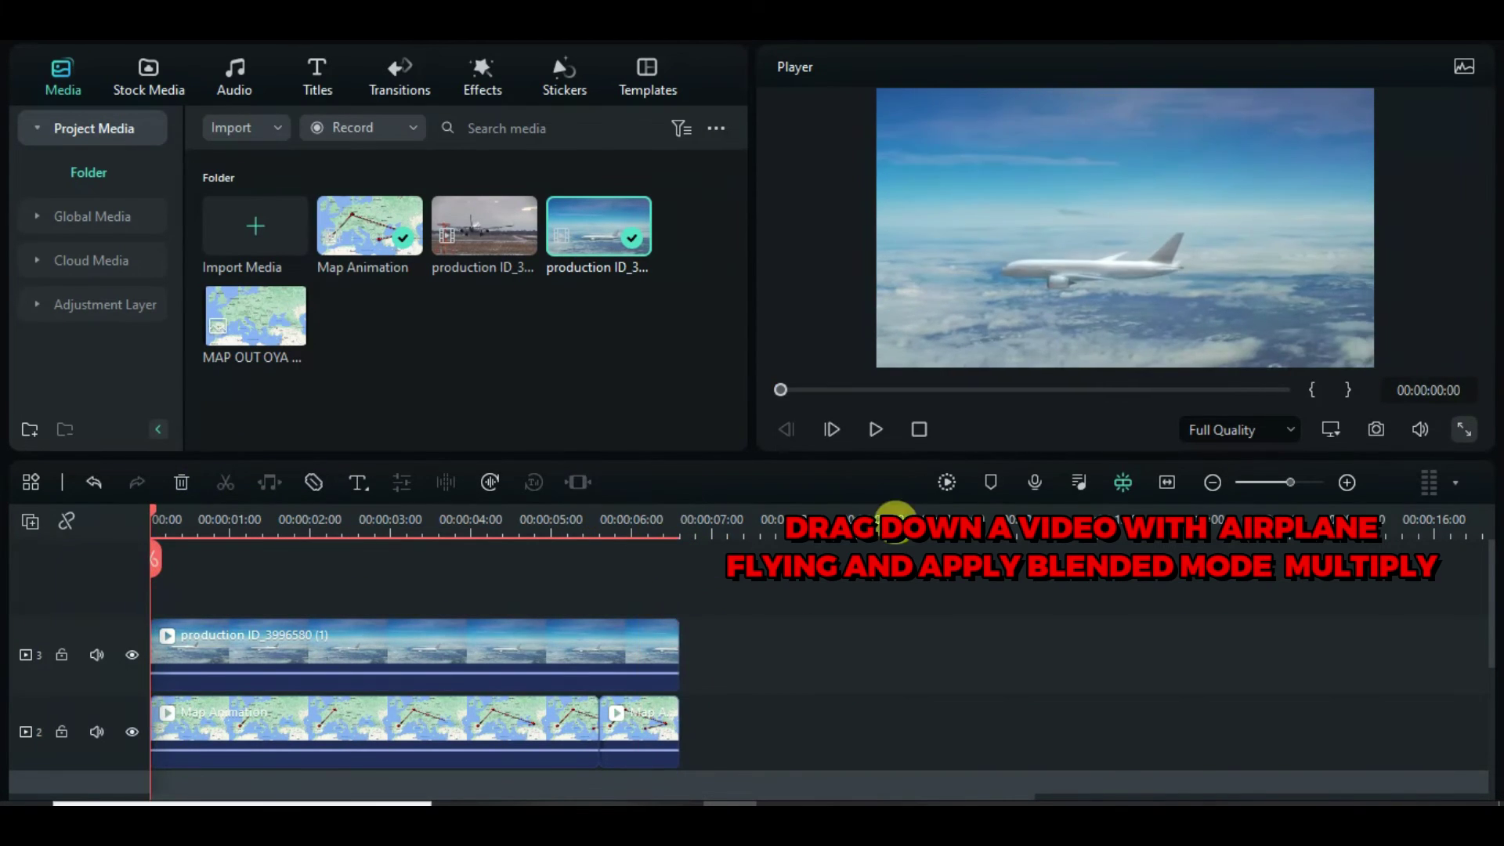
pyautogui.click(880, 427)
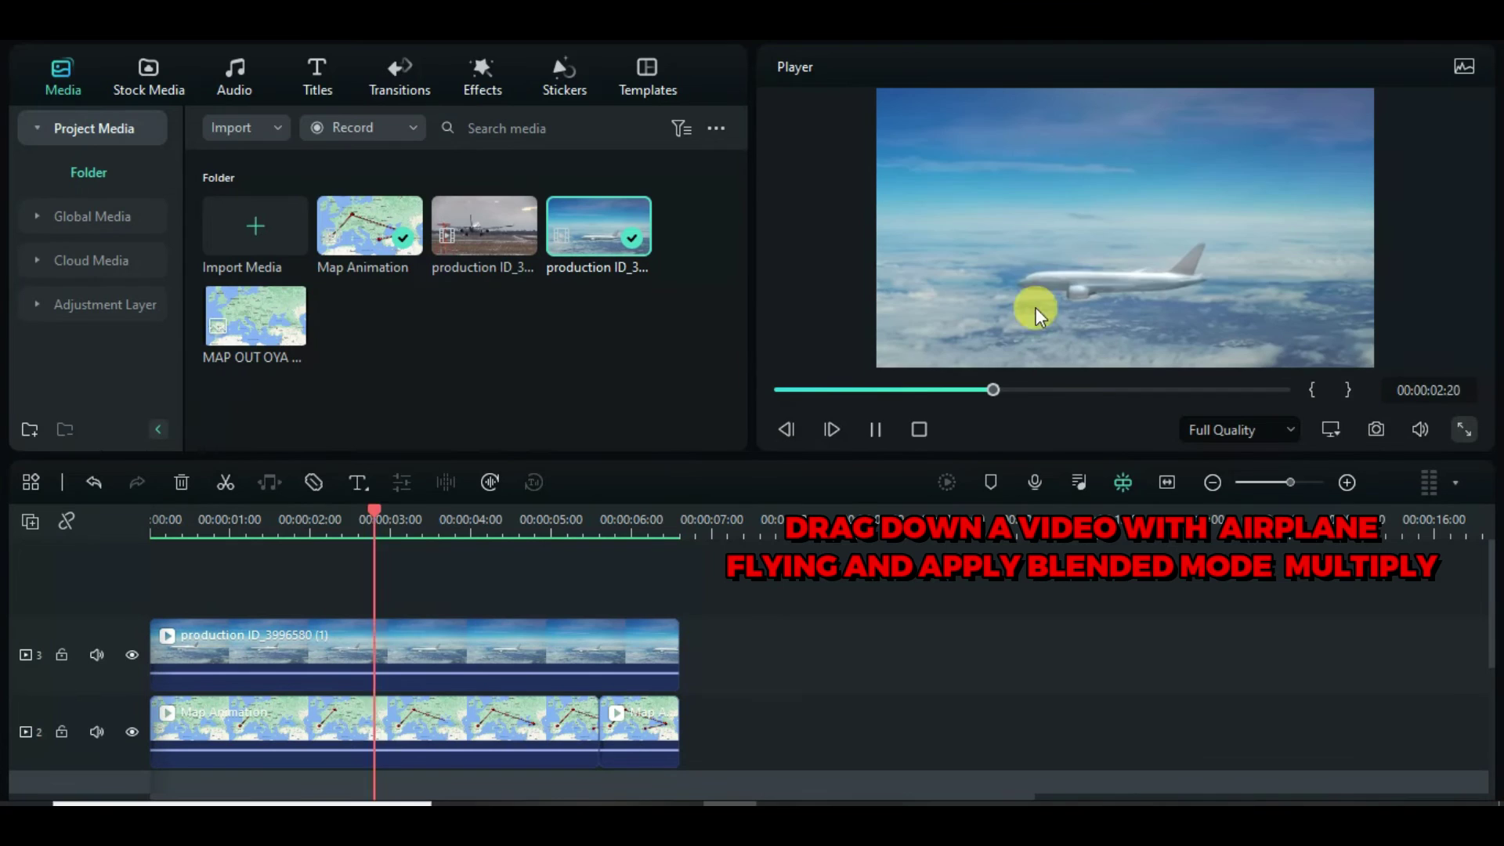